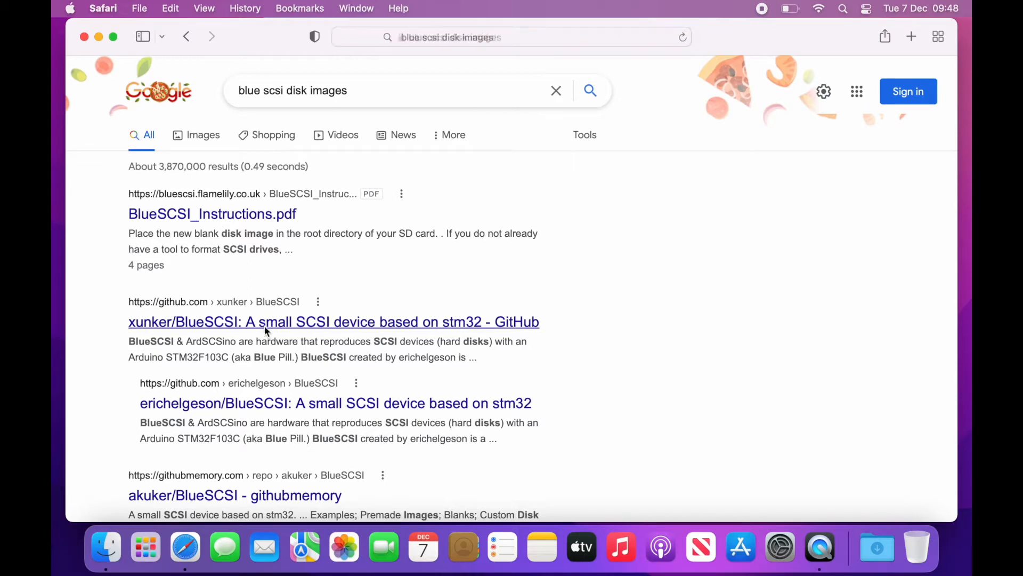
Open the xunker/BlueSCSI GitHub page and download MacHD.zip from the Blanks section of its README
{"action": "scroll", "coordinate": [264, 325], "scroll_direction": "down", "scroll_amount": 5}
{"action": "scroll", "coordinate": [264, 325], "scroll_direction": "down", "scroll_amount": 10}
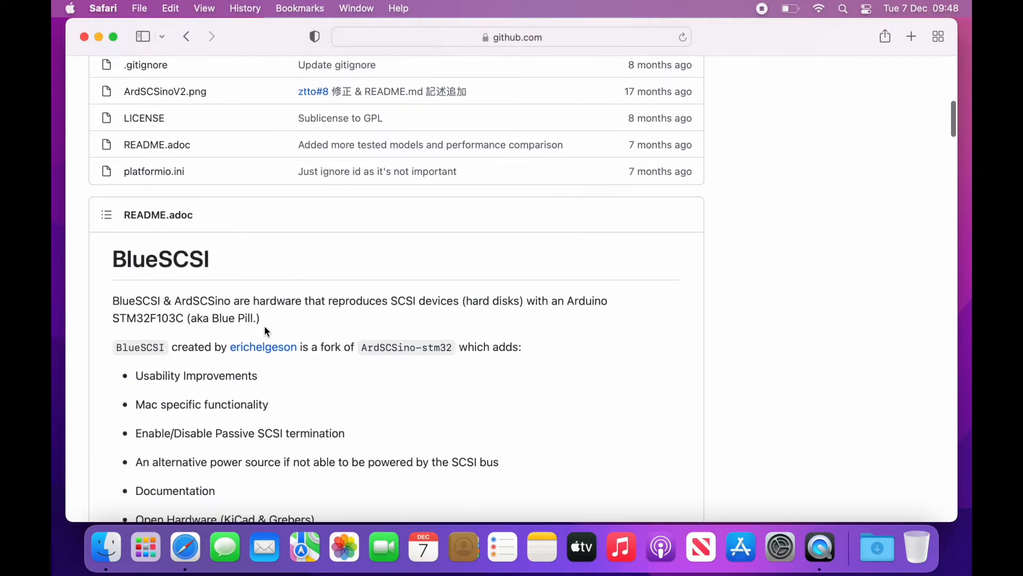
{"action": "scroll", "coordinate": [265, 328], "scroll_direction": "down", "scroll_amount": 10}
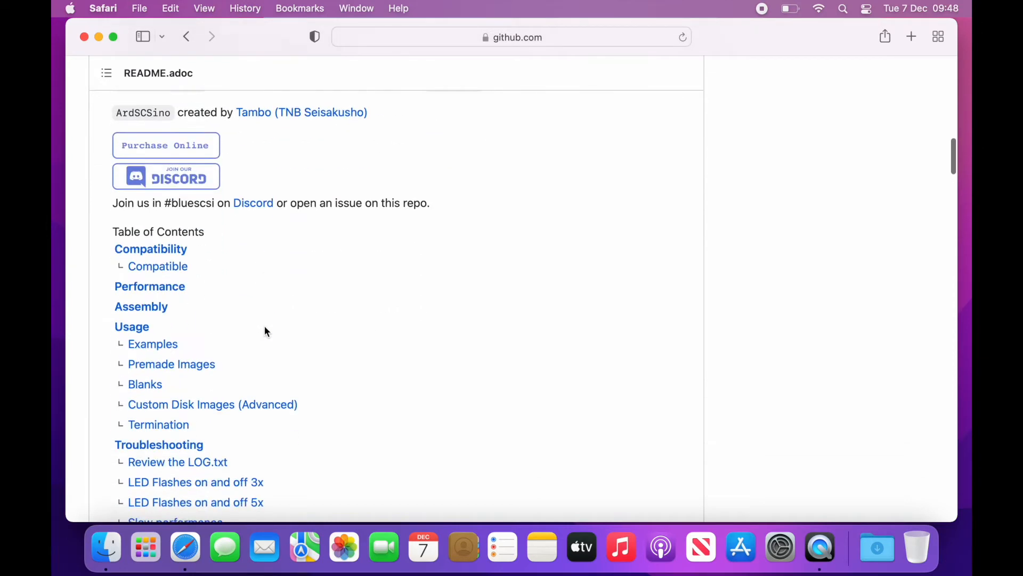
{"action": "left_click", "coordinate": [208, 305]}
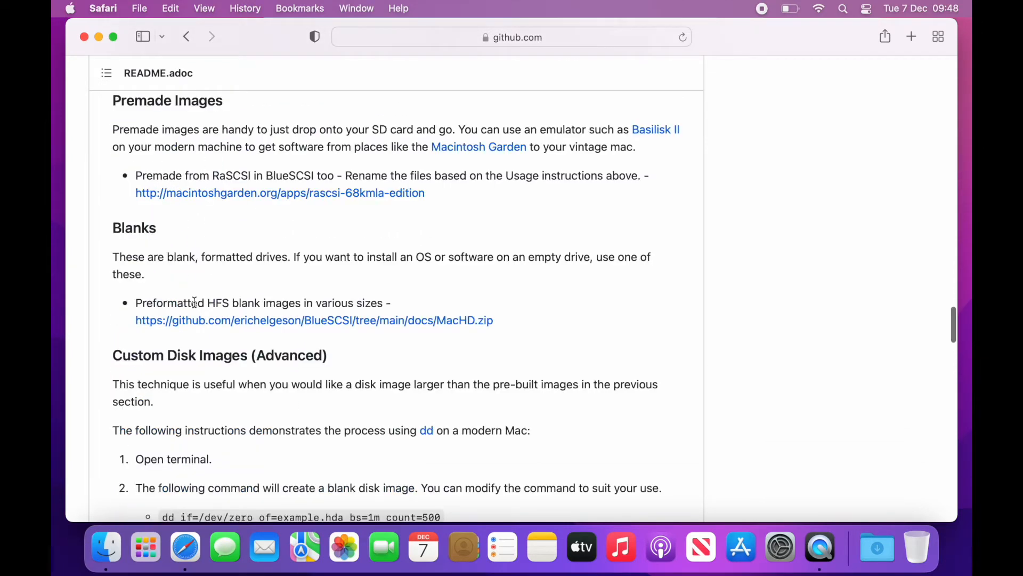
{"action": "left_click", "coordinate": [351, 321]}
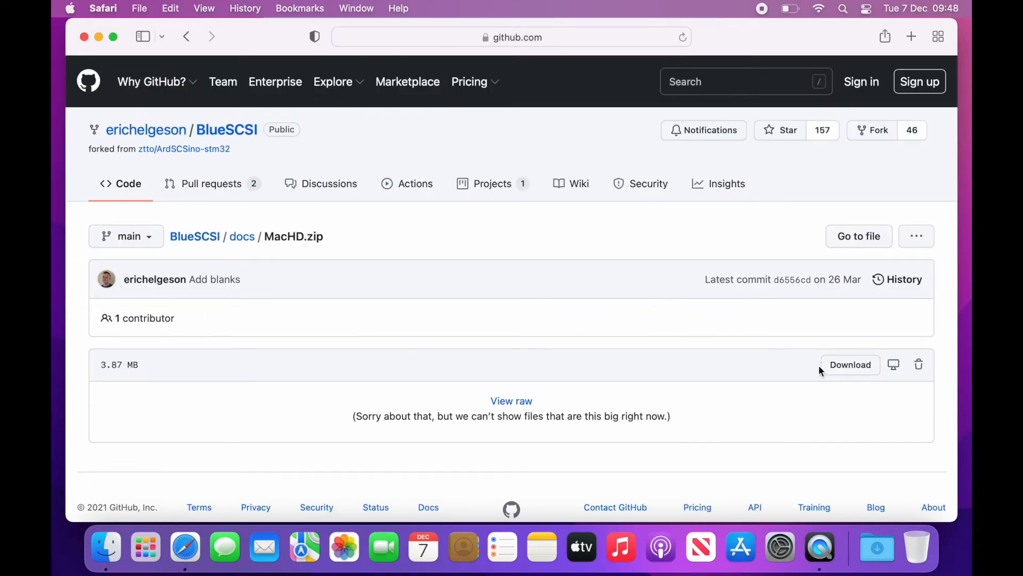
{"action": "left_click", "coordinate": [847, 366]}
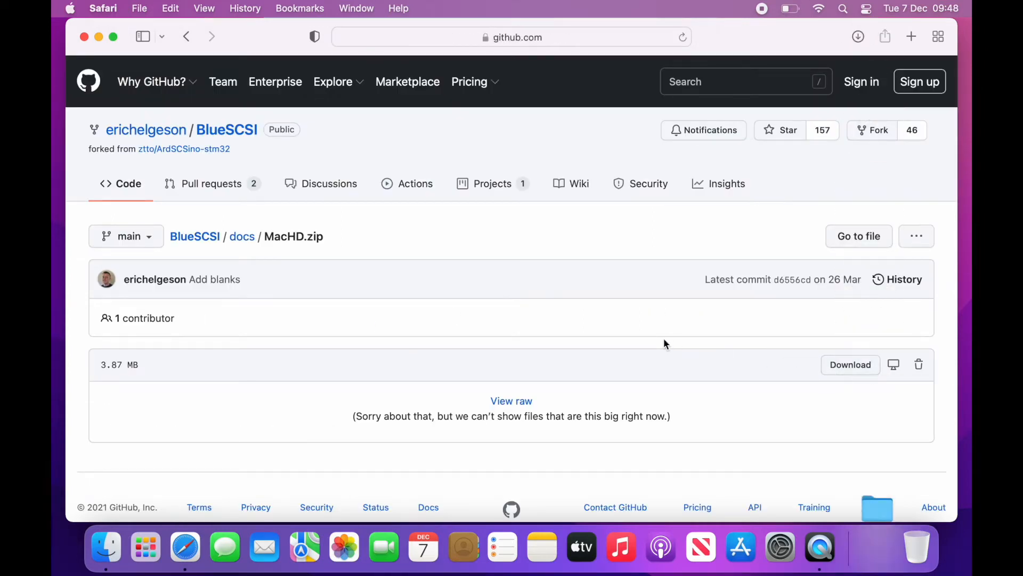
In a new tab, search for "emaculation basiliskII" and download the 1 August 2021 universal BasiliskII build for macOS from the E-Maculation site
{"action": "key", "text": "super+t"}
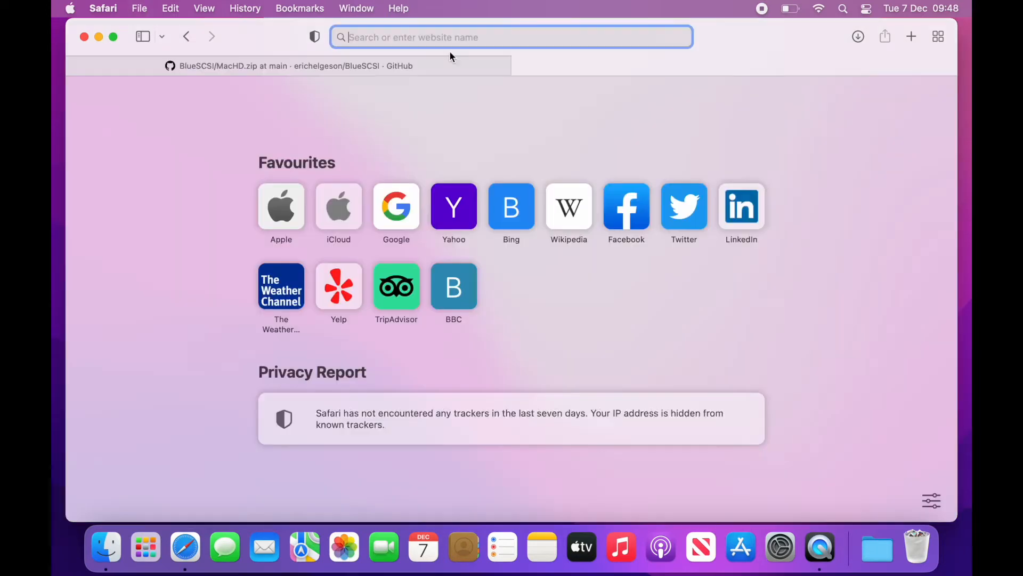
{"action": "type", "text": "emacula"}
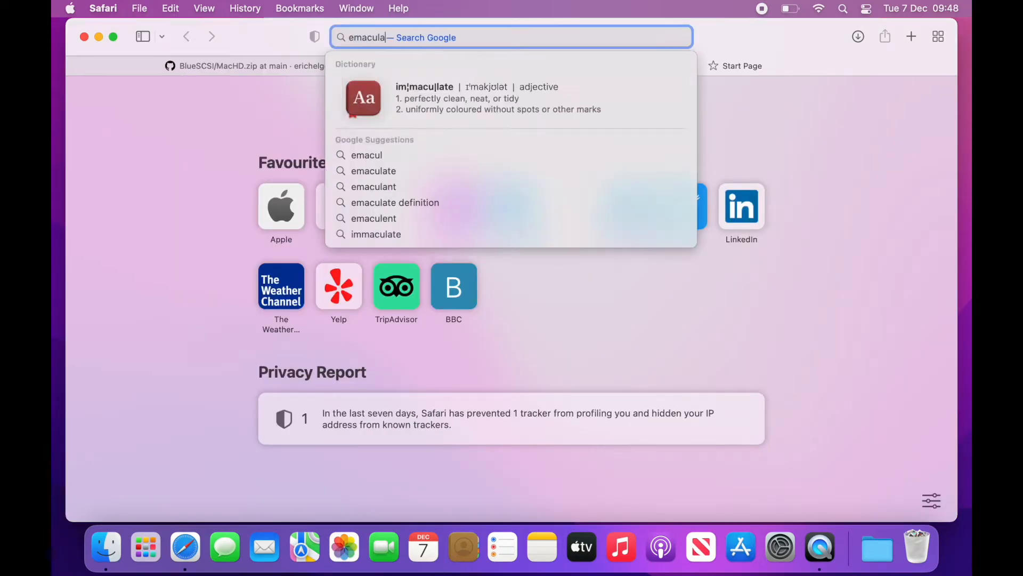
{"action": "type", "text": "tion basiliskII"}
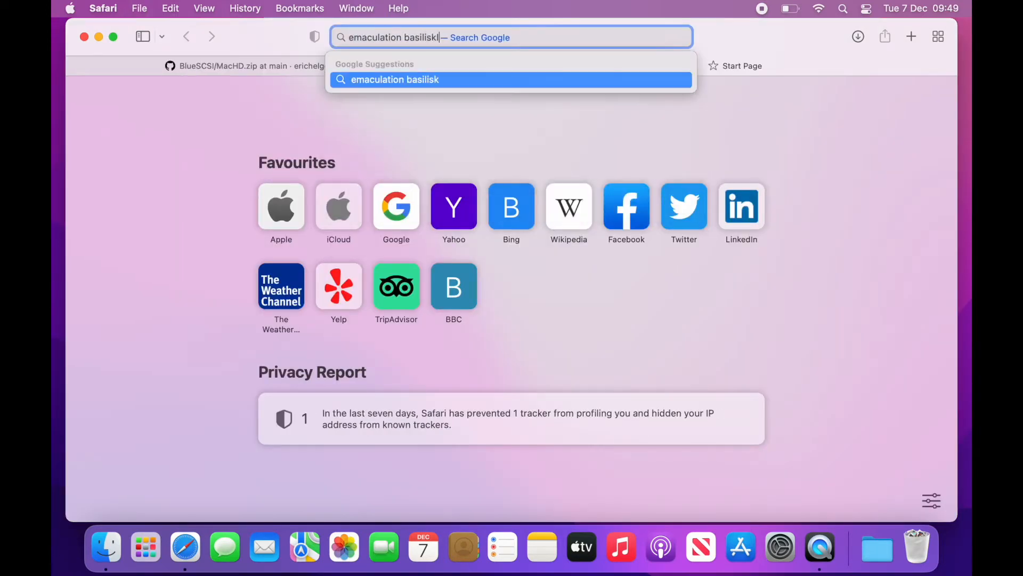
{"action": "key", "text": "Return"}
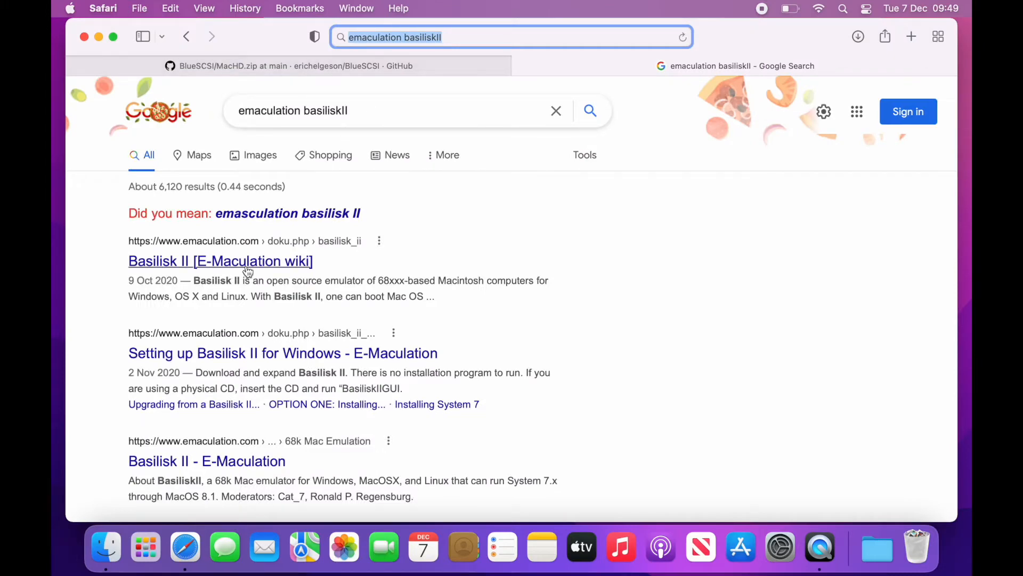
{"action": "left_click", "coordinate": [246, 266]}
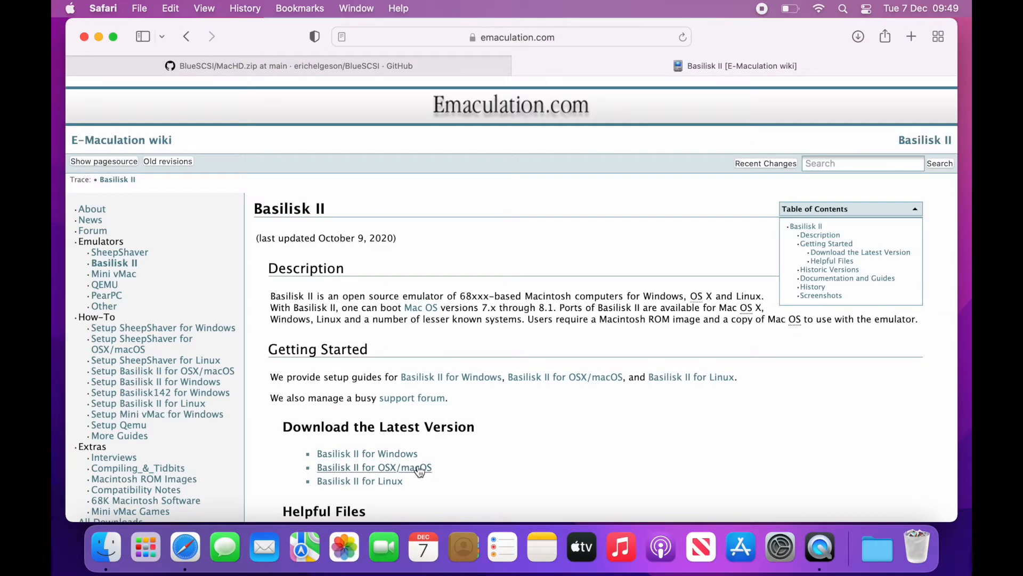
{"action": "left_click", "coordinate": [419, 467]}
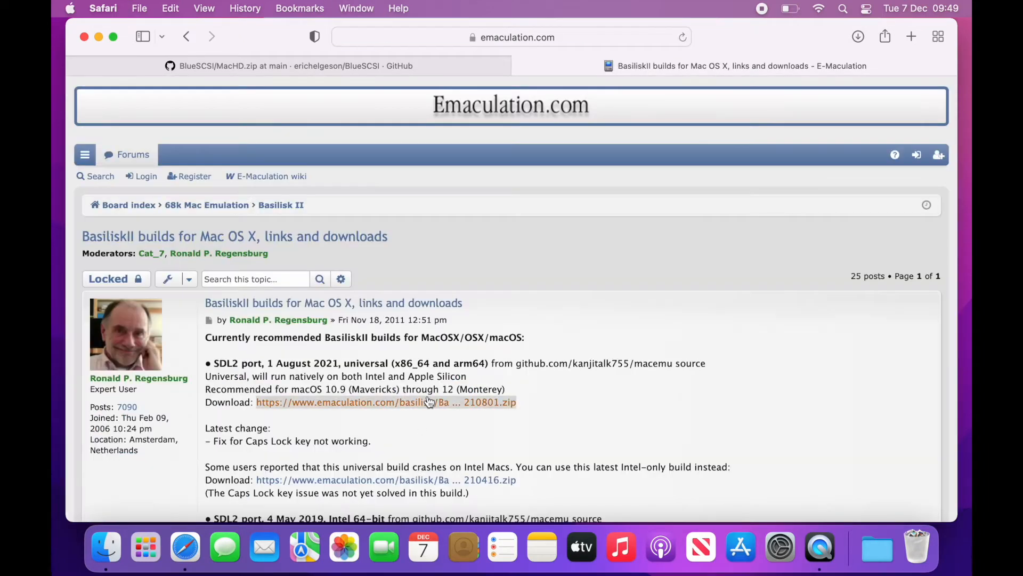
{"action": "left_click", "coordinate": [427, 404]}
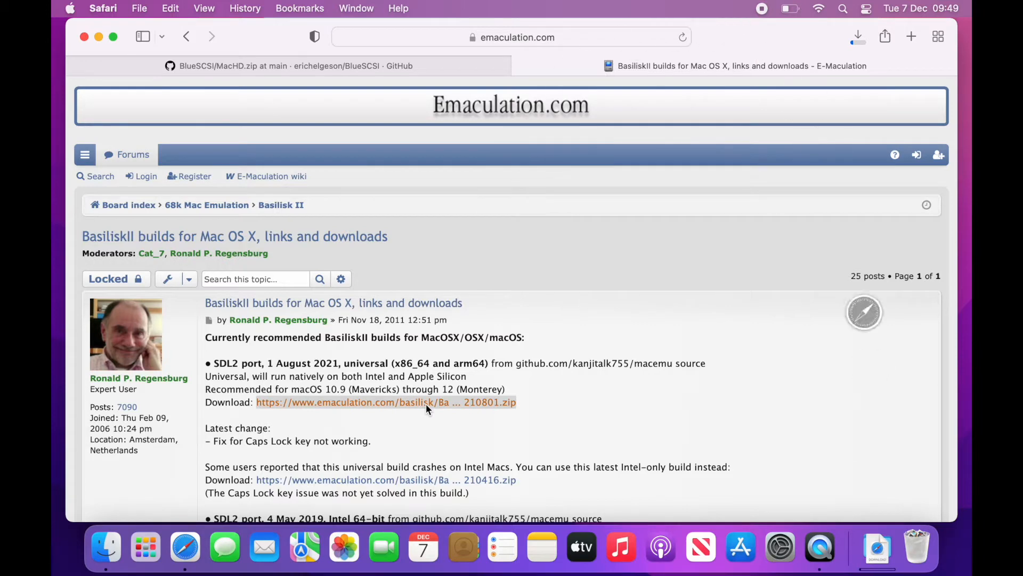
In a new tab, search for "emaculation basiliskII gui" and download version 0.18 from the Beta version of new Basilisk II GUI topic
{"action": "key", "text": "super+t"}
{"action": "type", "text": "emaculation basil"}
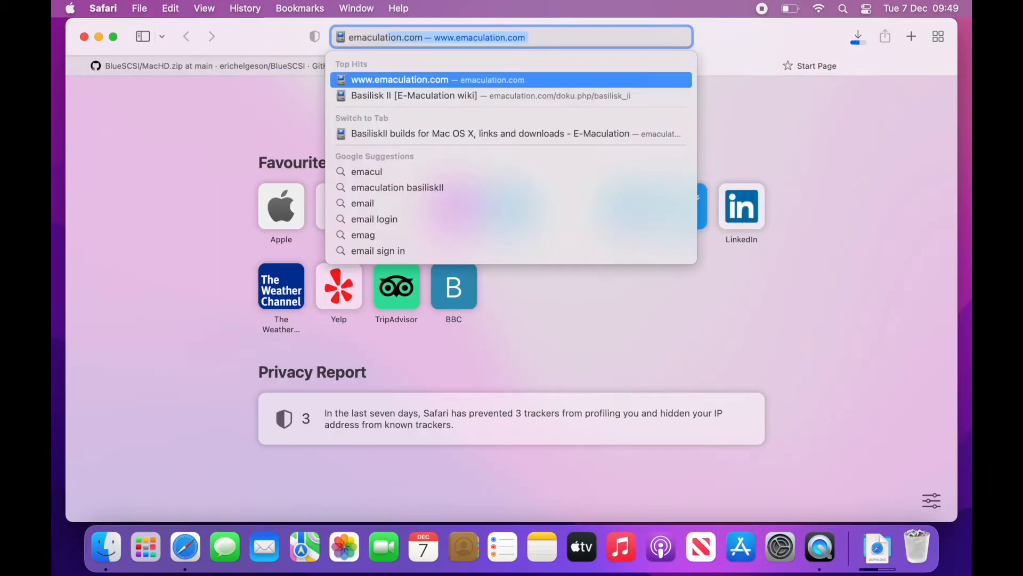
{"action": "type", "text": "iskII gui"}
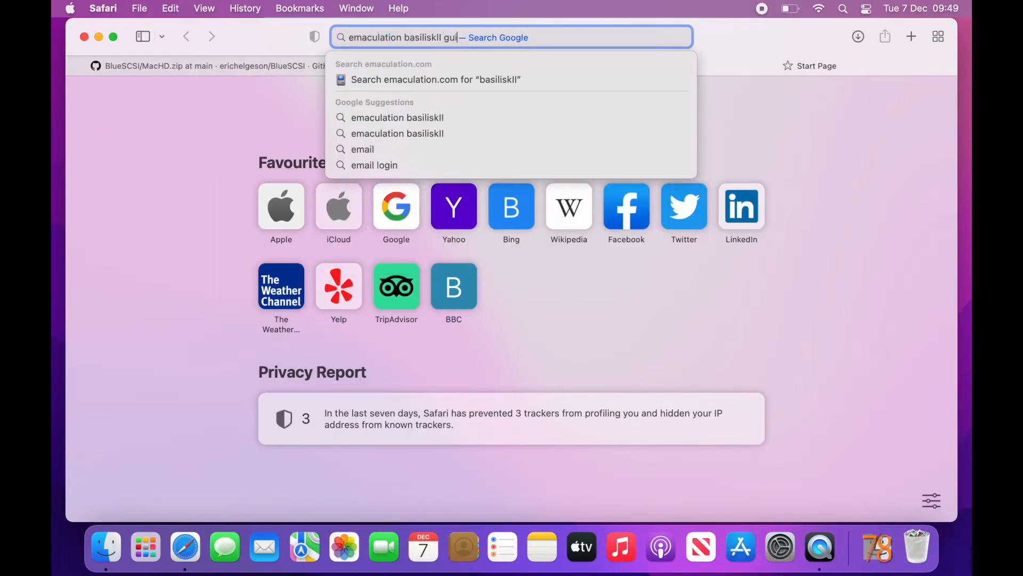
{"action": "key", "text": "Return"}
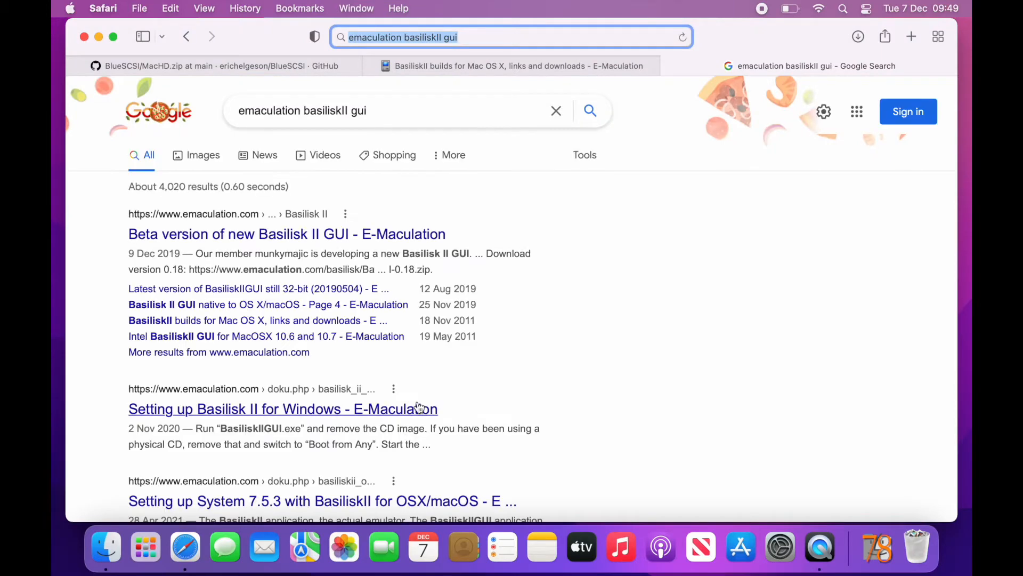
{"action": "left_click", "coordinate": [383, 233]}
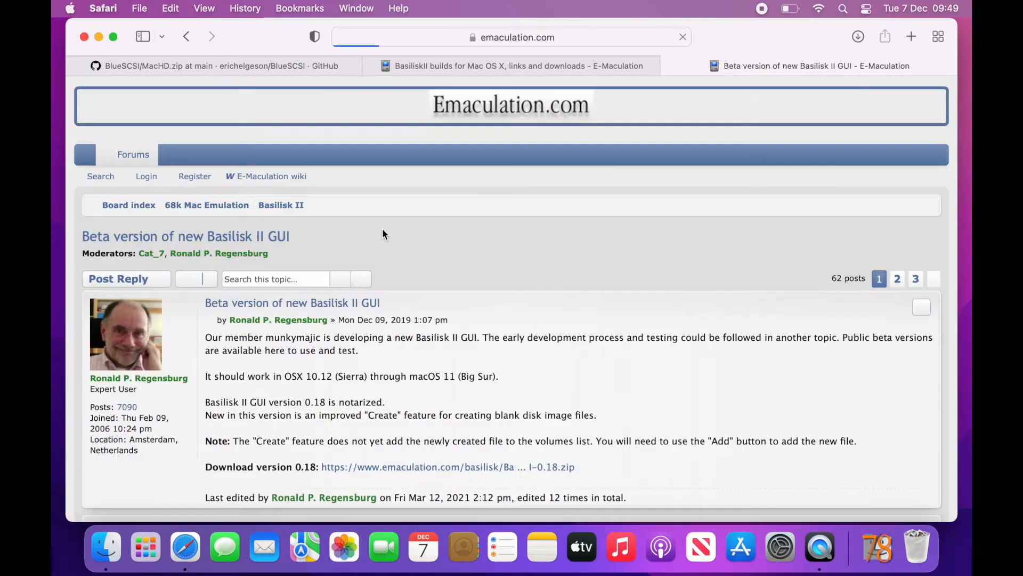
{"action": "scroll", "coordinate": [417, 349], "scroll_direction": "down", "scroll_amount": 2}
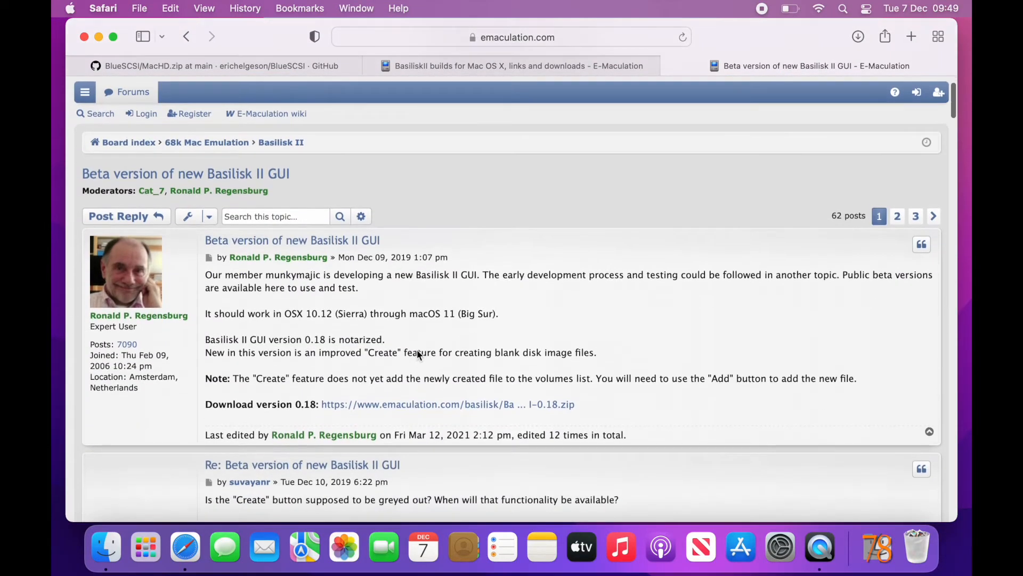
{"action": "left_click", "coordinate": [443, 405]}
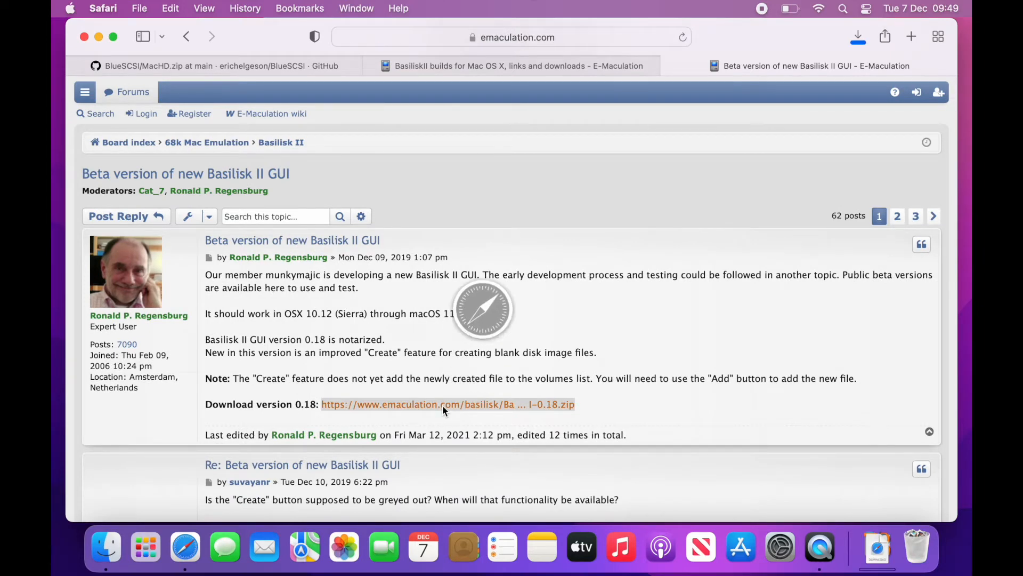
In a new tab, search for "redundant robot sheepshaver" and open the Redundant Robot website
{"action": "key", "text": "super+t"}
{"action": "type", "text": "re"}
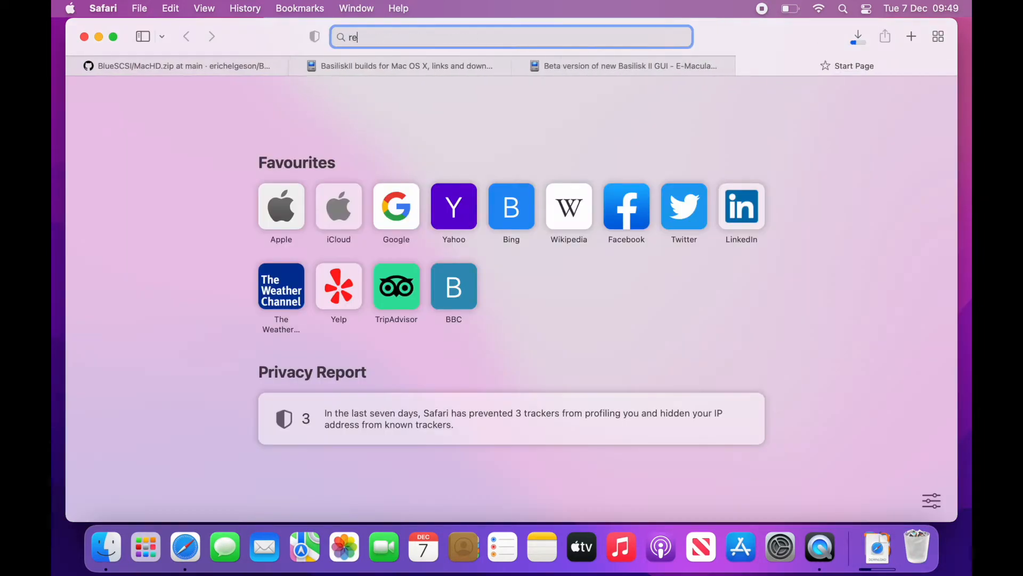
{"action": "type", "text": "dundant robot"}
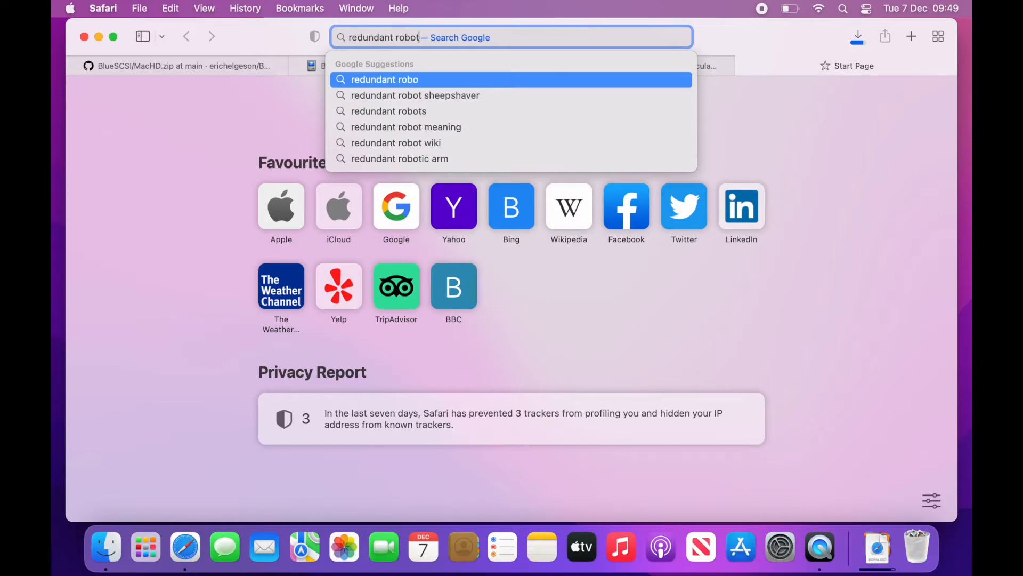
{"action": "type", "text": " sheepshaver"}
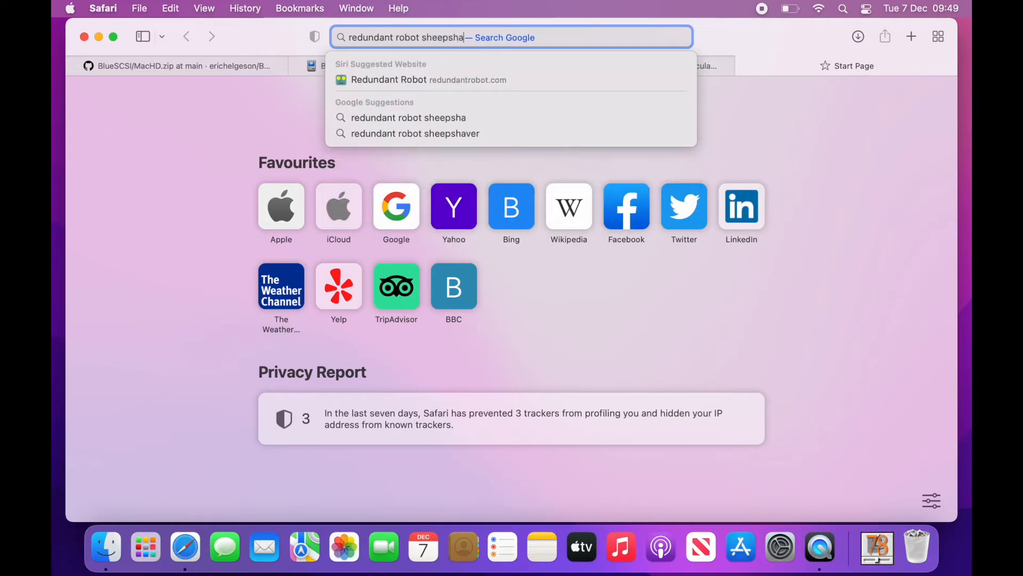
{"action": "key", "text": "Return"}
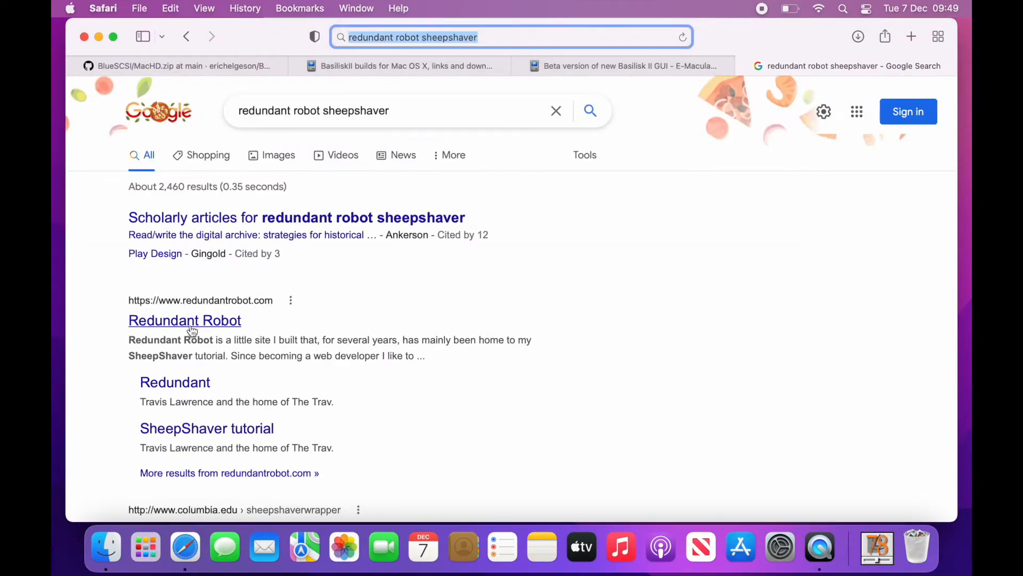
{"action": "left_click", "coordinate": [191, 326]}
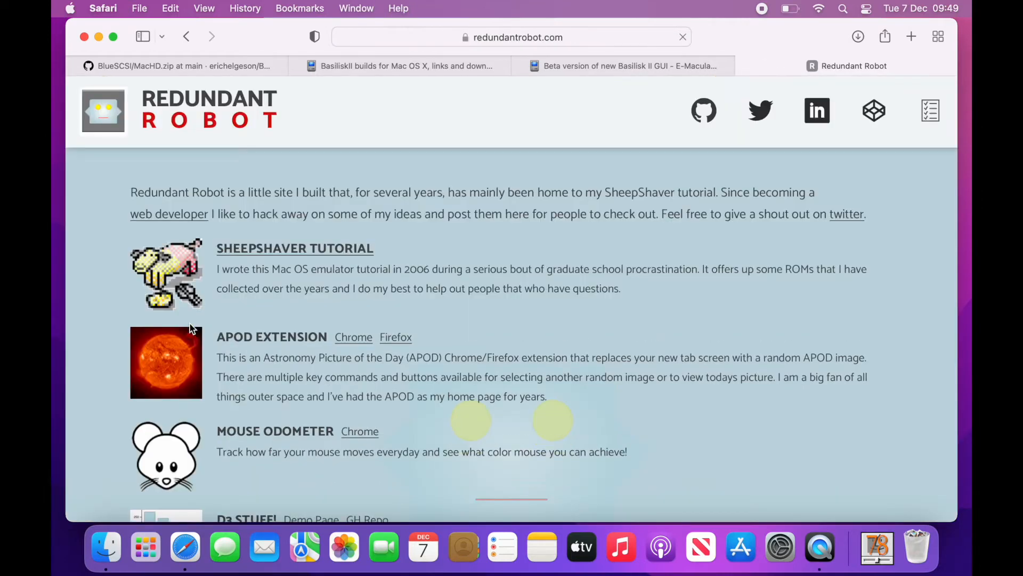
Download the Performa ROM from the site's SheepShaver tutorial page
{"action": "left_click", "coordinate": [279, 248]}
{"action": "scroll", "coordinate": [290, 363], "scroll_direction": "down", "scroll_amount": 10}
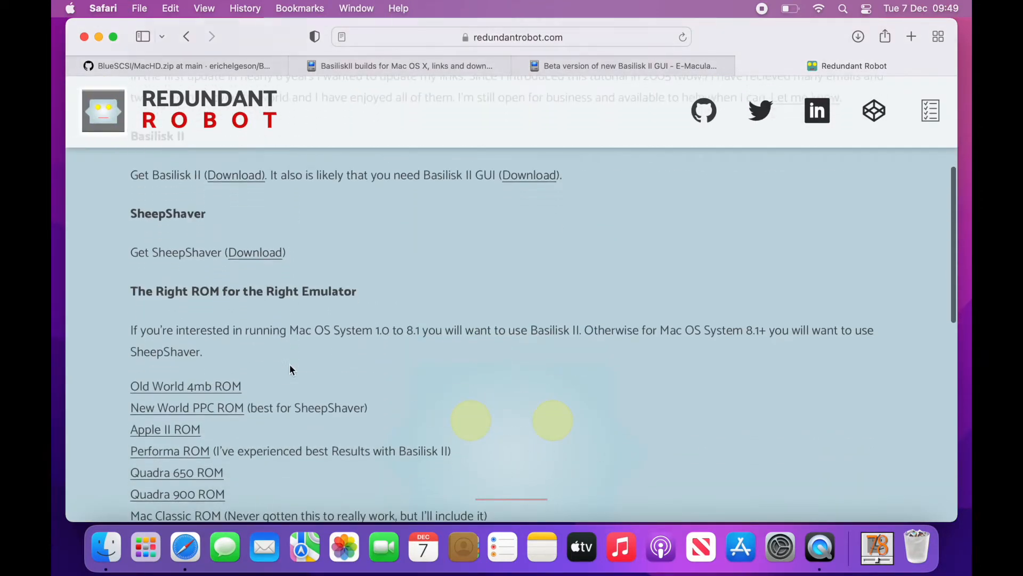
{"action": "left_click", "coordinate": [171, 322]}
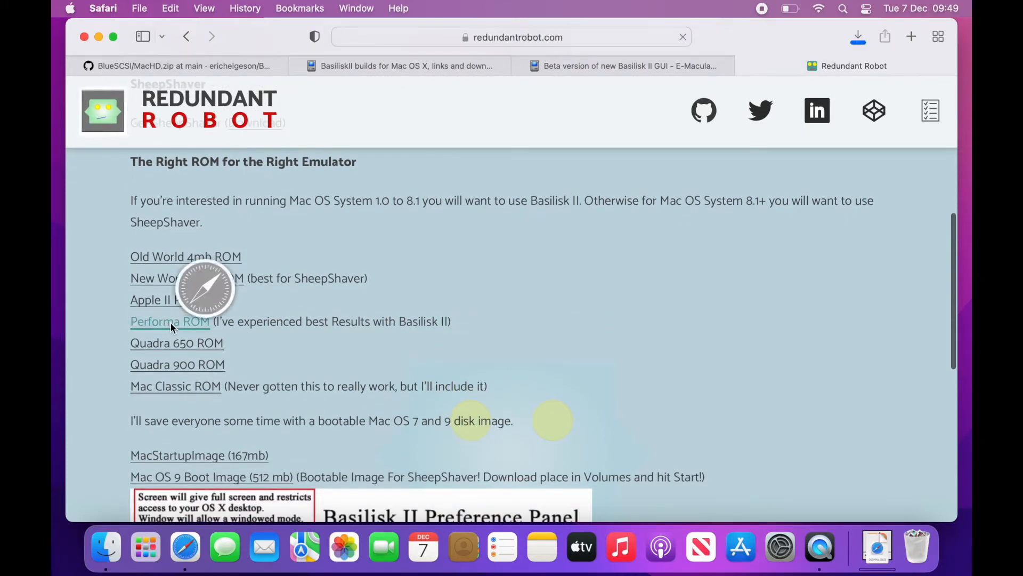
Download the 167 MB MacStartupImage bootable disk image from the SheepShaver tutorial page
{"action": "scroll", "coordinate": [296, 376], "scroll_direction": "down", "scroll_amount": 2}
{"action": "scroll", "coordinate": [295, 377], "scroll_direction": "down", "scroll_amount": 6}
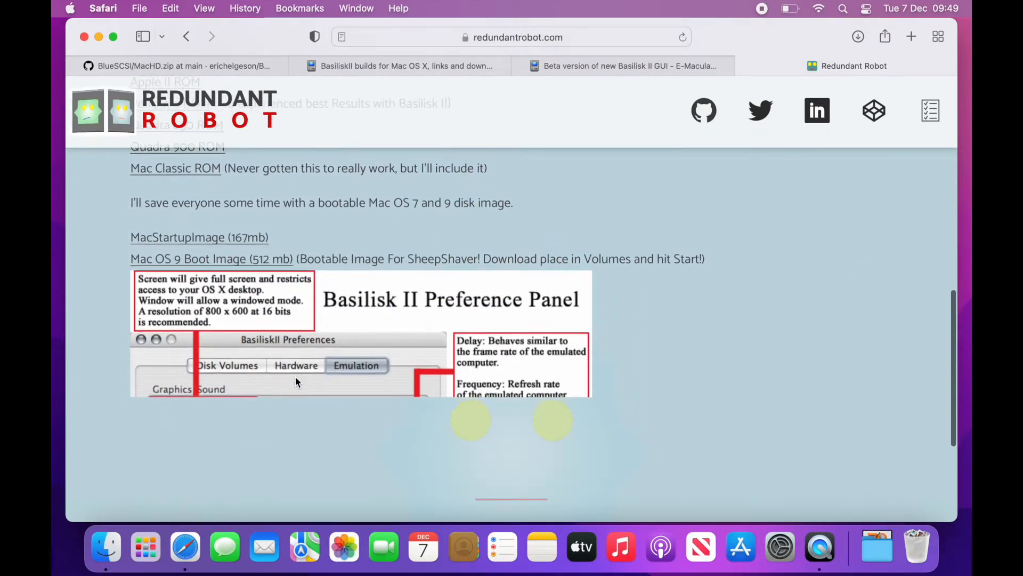
{"action": "left_click", "coordinate": [204, 239]}
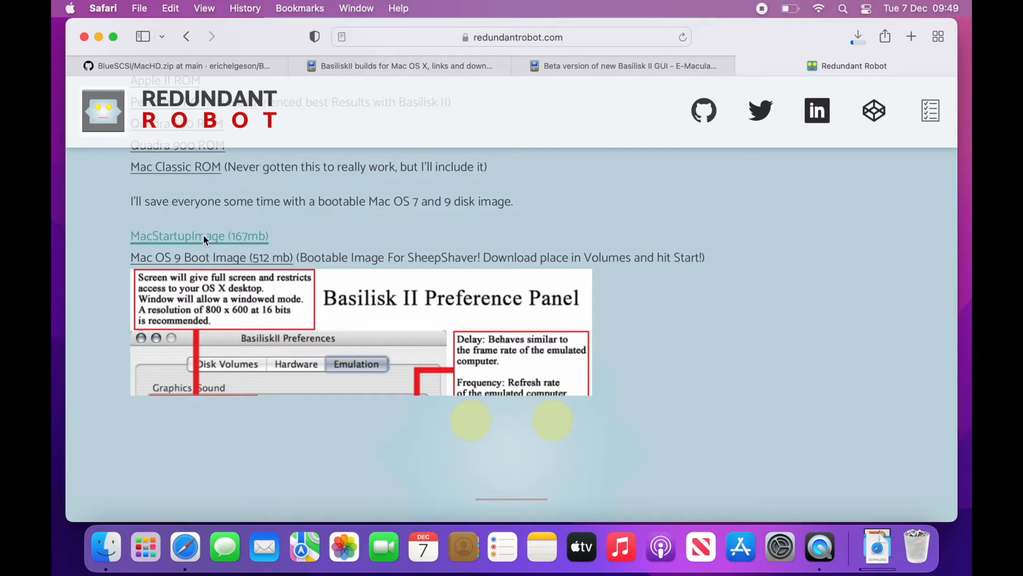
{"action": "scroll", "coordinate": [315, 245], "scroll_direction": "up", "scroll_amount": 3}
{"action": "scroll", "coordinate": [322, 246], "scroll_direction": "up", "scroll_amount": 3}
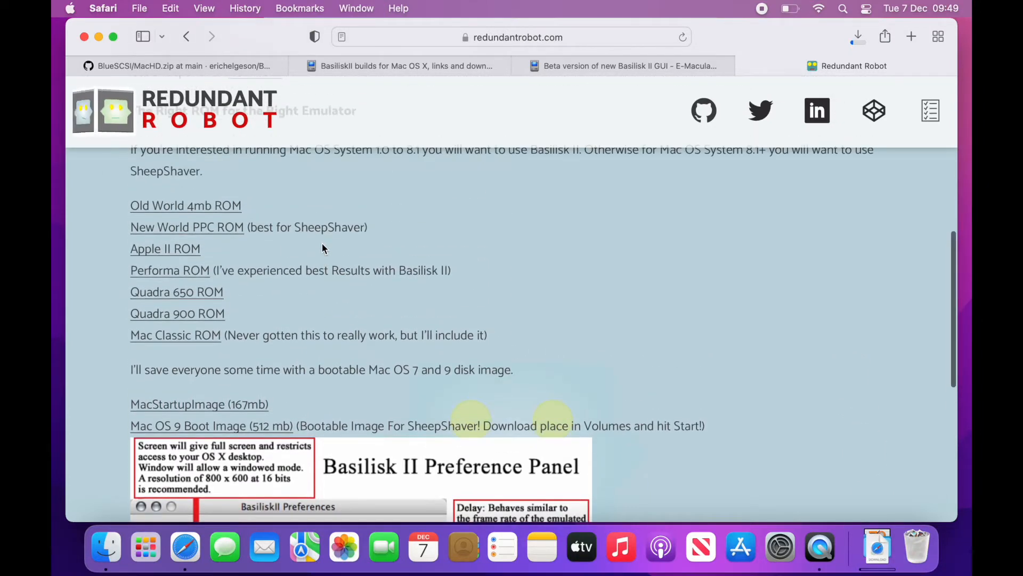
In a new tab, go to winworldpc.com and open the Mac OS 8 page from its software library
{"action": "key", "text": "super+t"}
{"action": "type", "text": "winworldpc"}
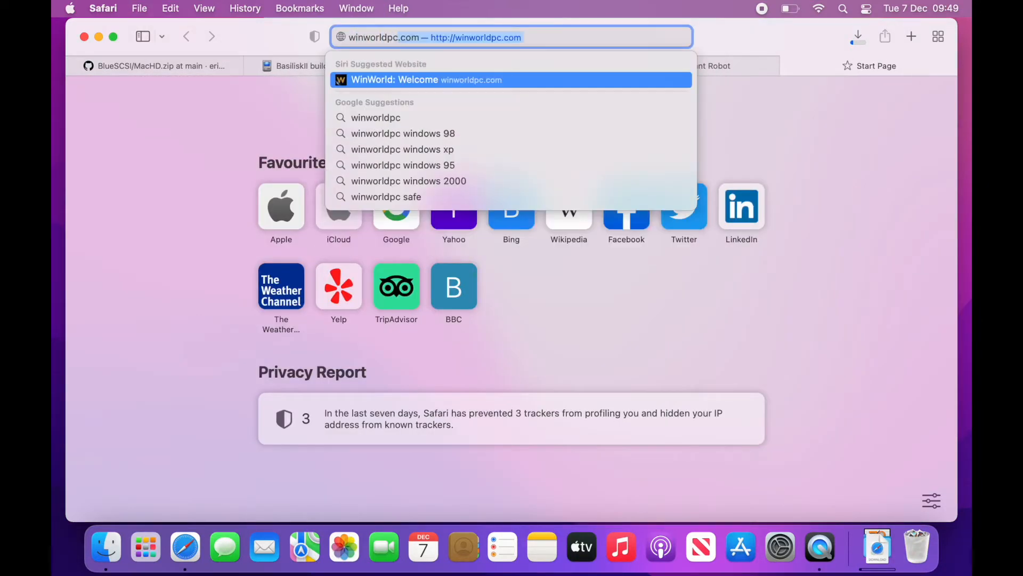
{"action": "key", "text": "Return"}
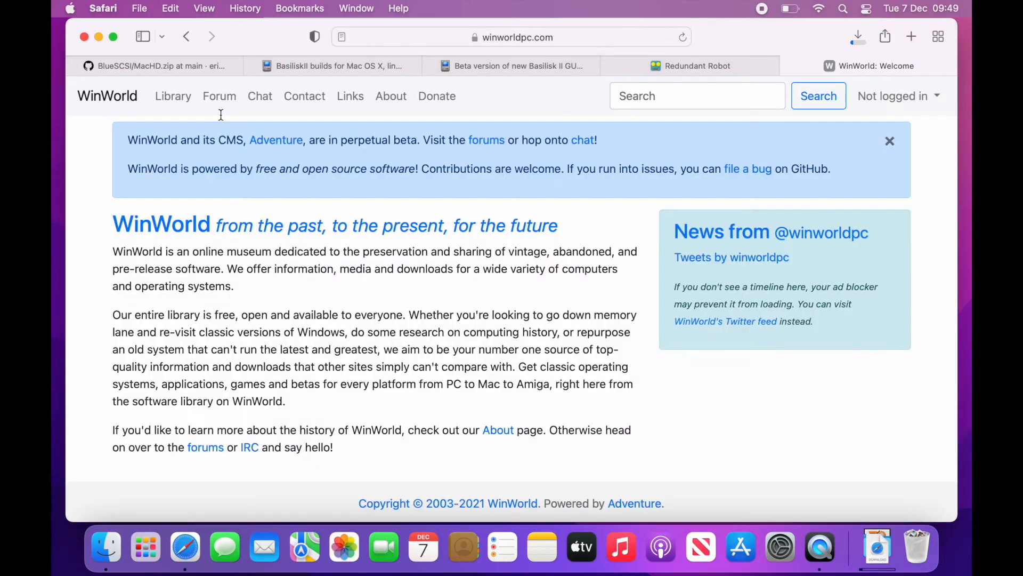
{"action": "left_click", "coordinate": [175, 100]}
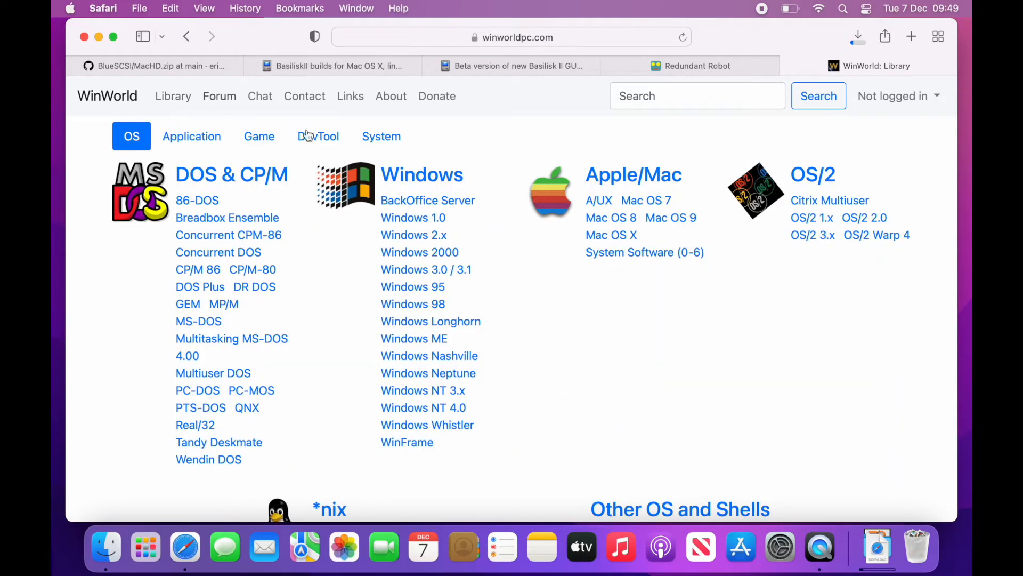
{"action": "left_click", "coordinate": [632, 223]}
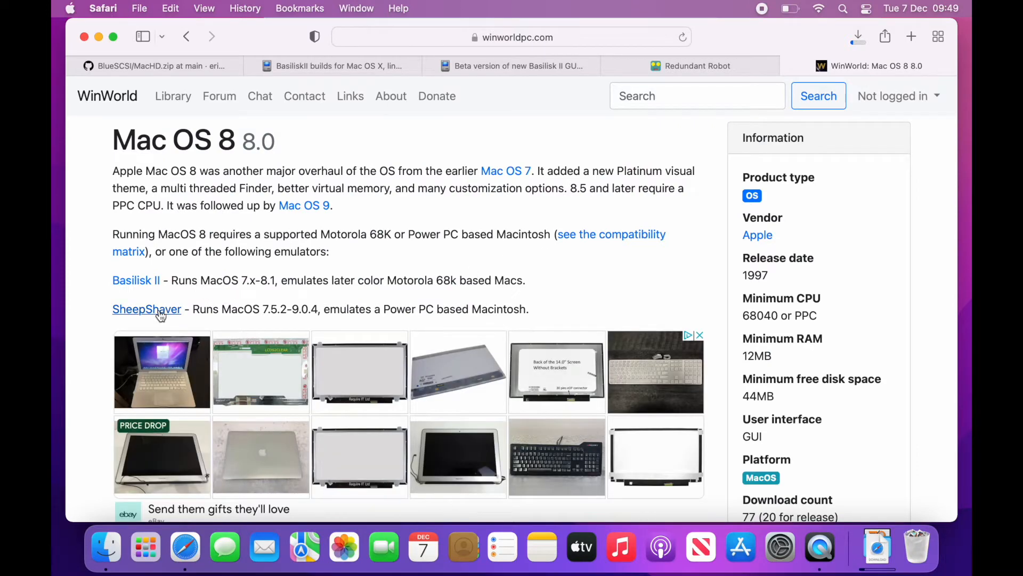
Download the English Apple Mac OS 8.0 (ISO) from the Server 1 mirror, allowing downloads from winworldpc.com, and check the browser's download list
{"action": "scroll", "coordinate": [117, 364], "scroll_direction": "down", "scroll_amount": 5}
{"action": "scroll", "coordinate": [117, 364], "scroll_direction": "down", "scroll_amount": 10}
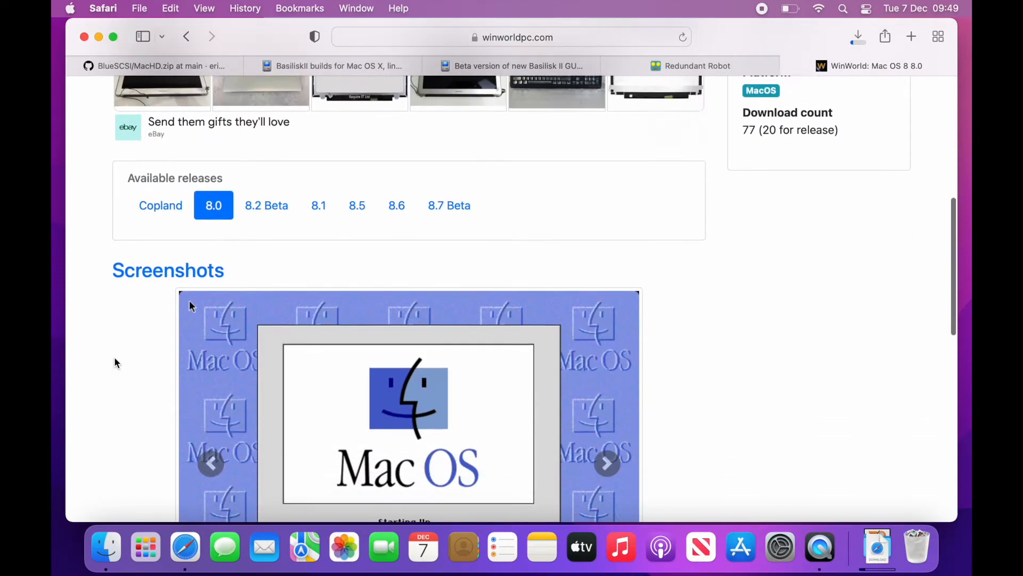
{"action": "scroll", "coordinate": [115, 362], "scroll_direction": "down", "scroll_amount": 6}
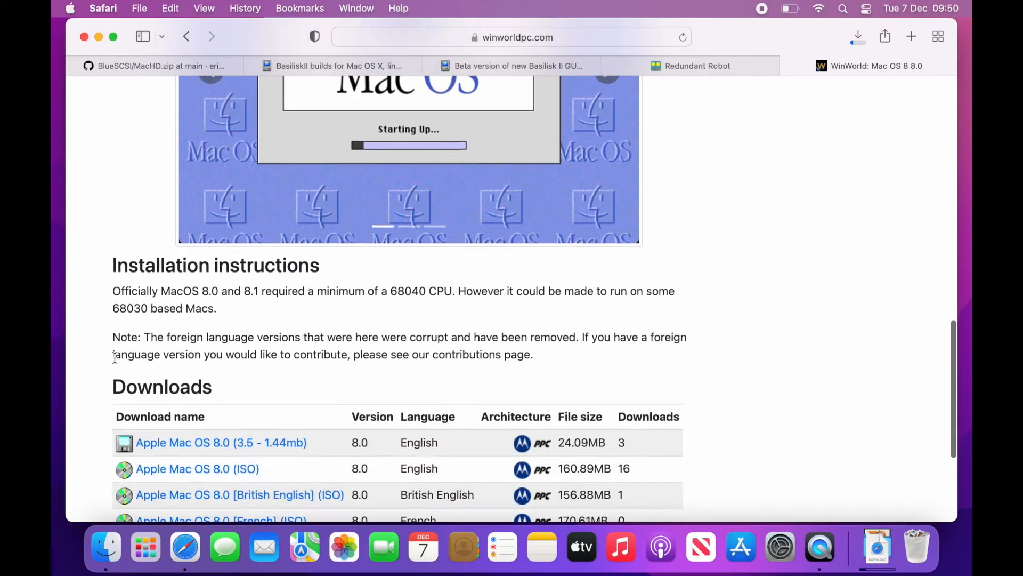
{"action": "left_click", "coordinate": [196, 339]}
{"action": "left_click", "coordinate": [203, 321]}
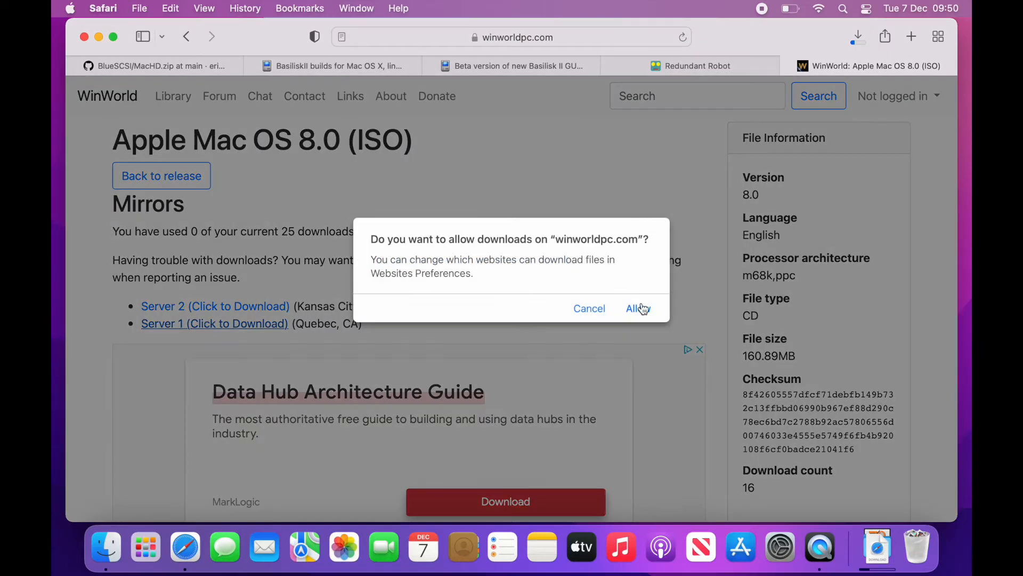
{"action": "left_click", "coordinate": [638, 308]}
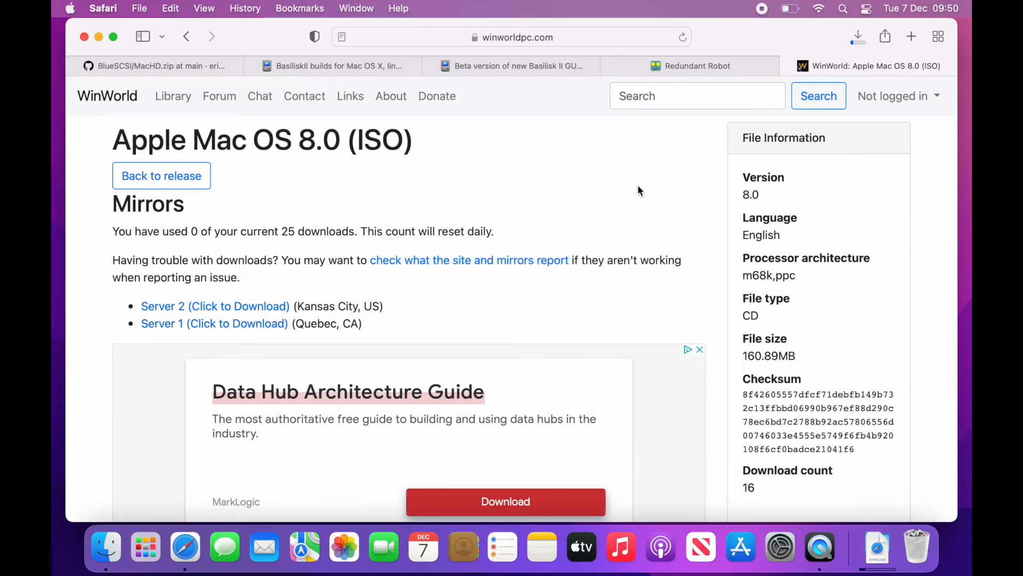
{"action": "left_click", "coordinate": [858, 37]}
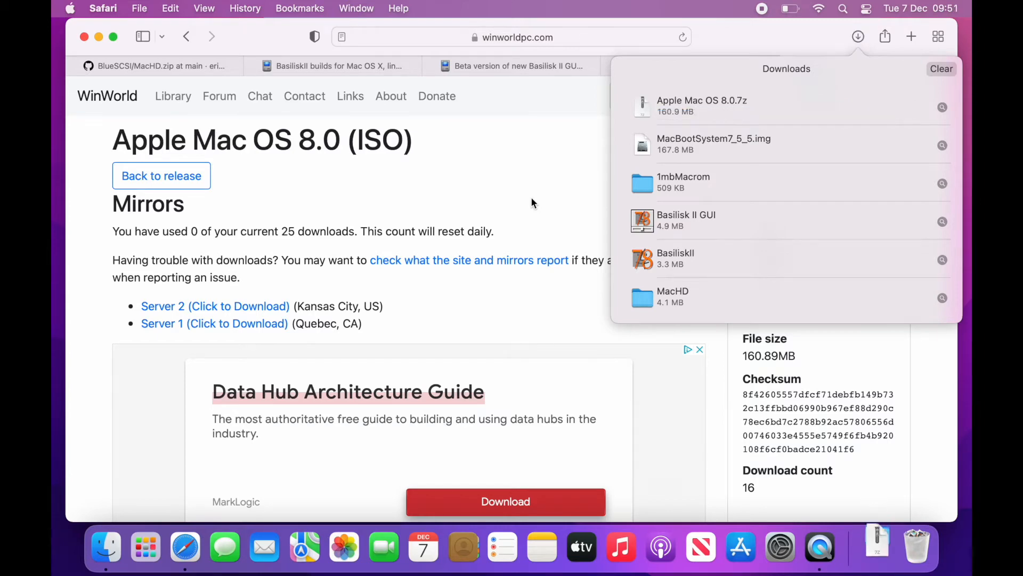
Switch to the Downloads folder in Finder, extract Apple Mac OS 8.0.7z and expand the extracted folder
{"action": "key", "text": "super+h"}
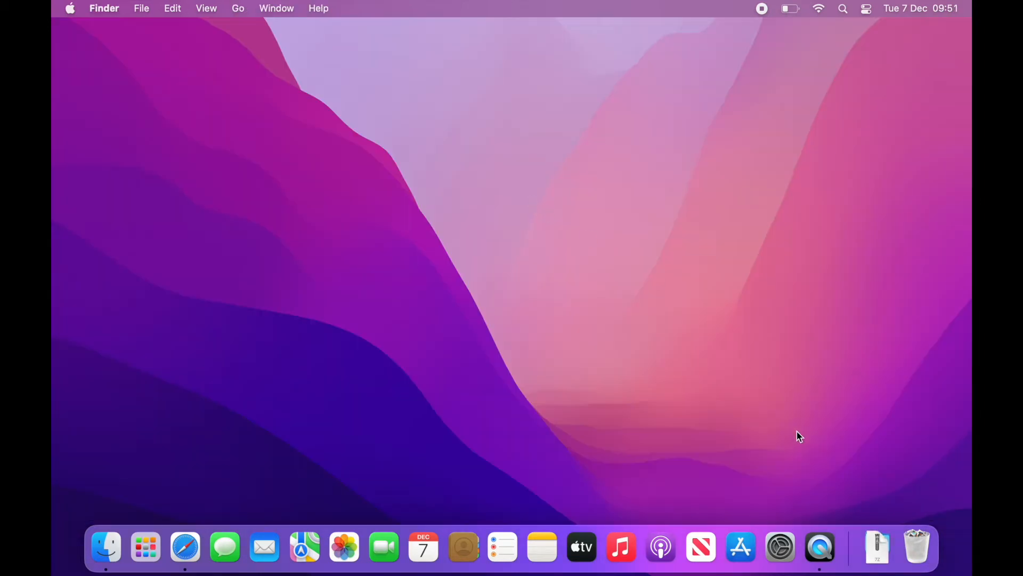
{"action": "left_click", "coordinate": [876, 546]}
{"action": "left_click", "coordinate": [902, 223]}
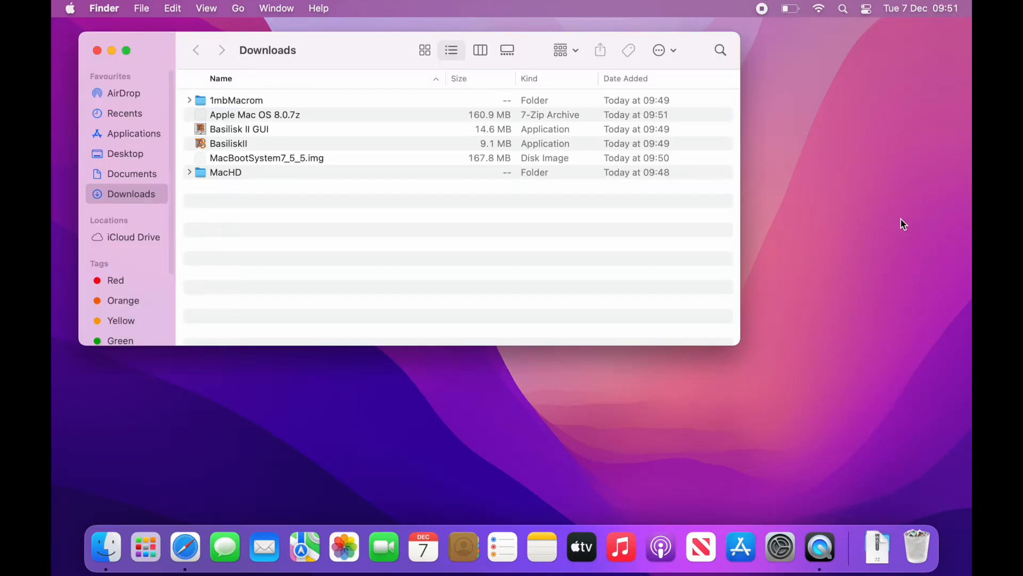
{"action": "double_click", "coordinate": [235, 115]}
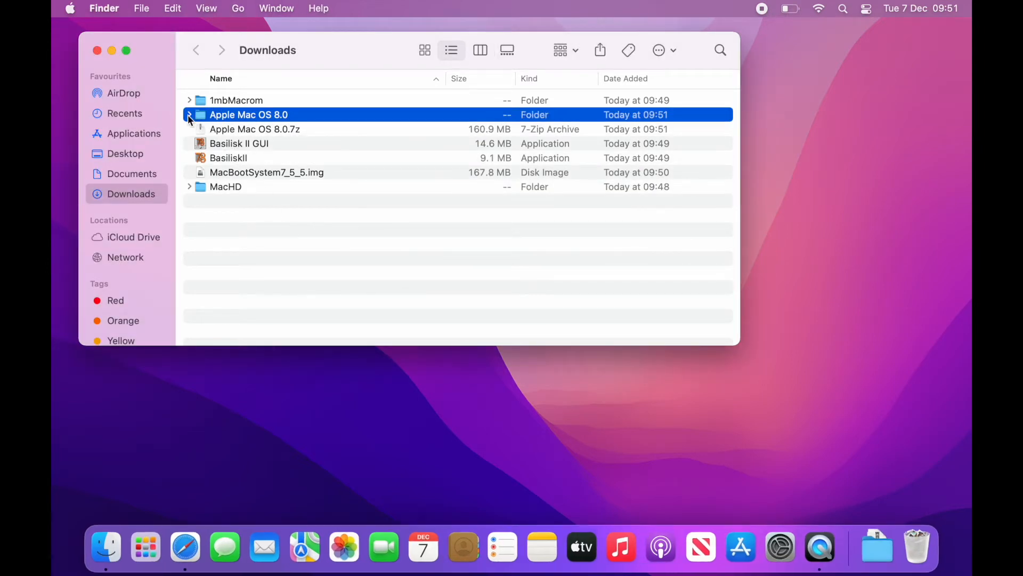
{"action": "left_click", "coordinate": [190, 115]}
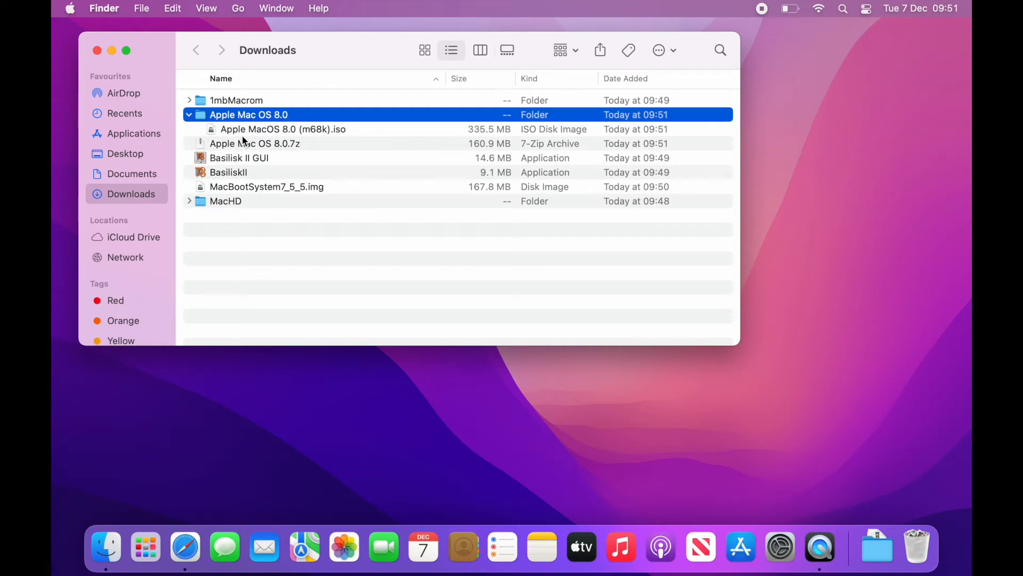
Extract MacHD-500MB.hda.zip inside the MacHD folder and close the extra Finder window
{"action": "left_click", "coordinate": [190, 201]}
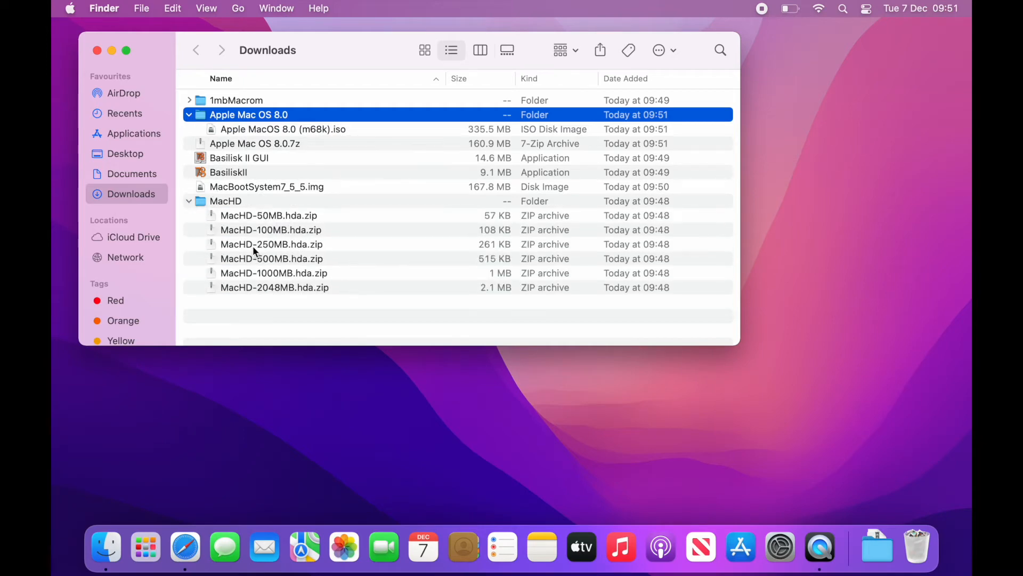
{"action": "double_click", "coordinate": [252, 254]}
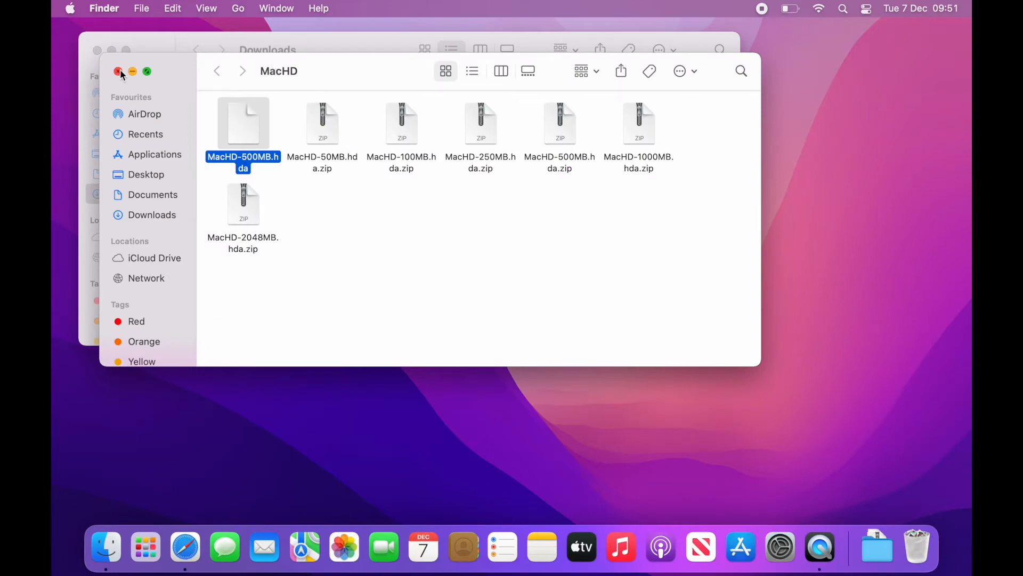
{"action": "left_click", "coordinate": [118, 73]}
Launch the downloaded Basilisk II GUI, approve opening it, and move its window clear of the Downloads file names
{"action": "left_click", "coordinate": [248, 159]}
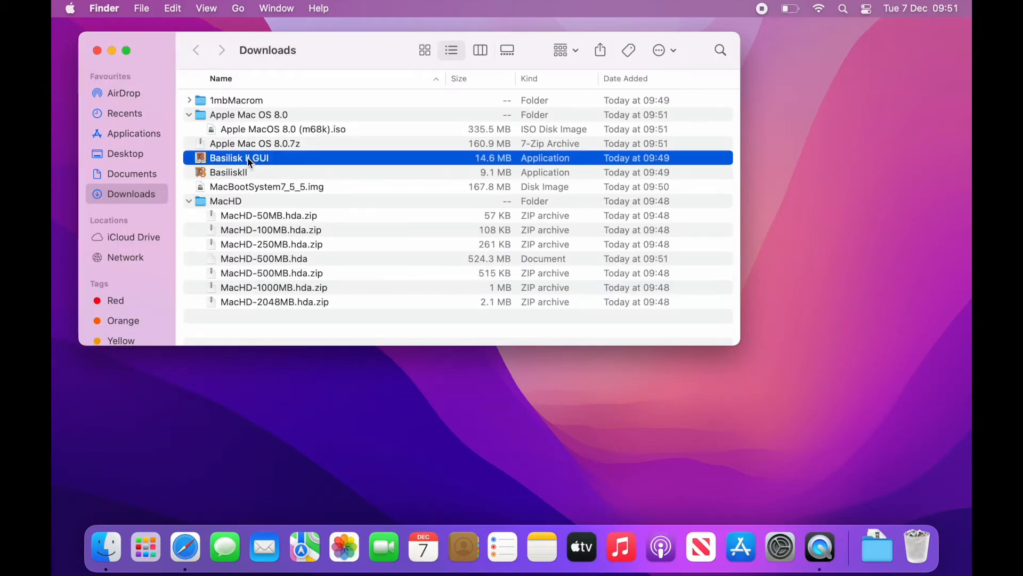
{"action": "double_click", "coordinate": [201, 158]}
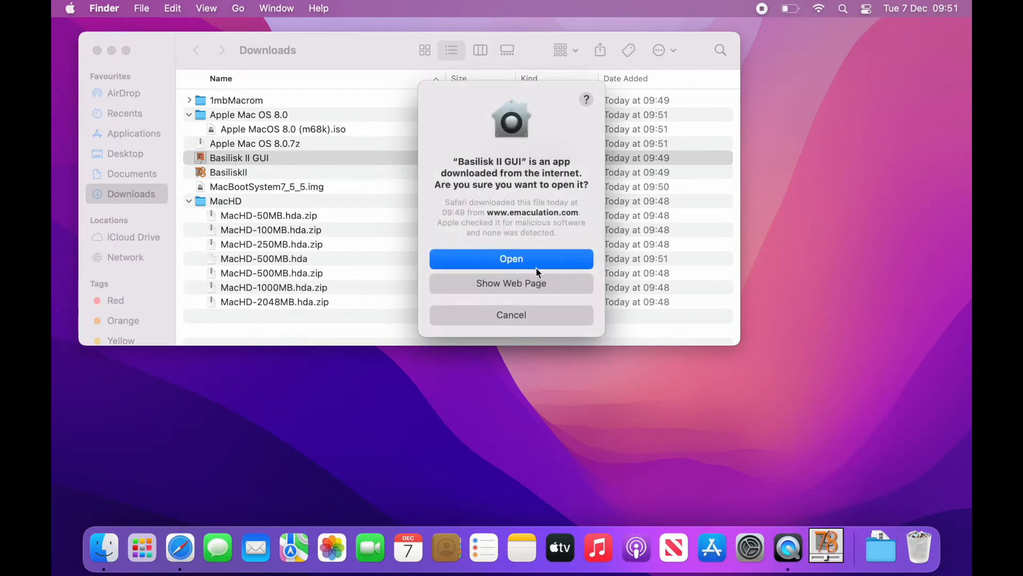
{"action": "left_click", "coordinate": [536, 265]}
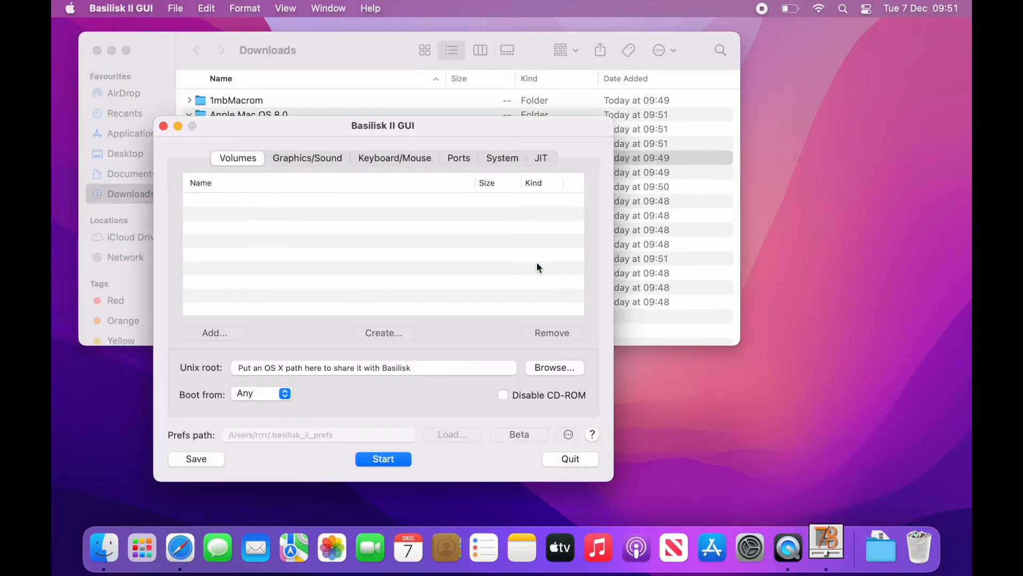
{"action": "left_click_drag", "start_coordinate": [426, 123], "coordinate": [577, 107]}
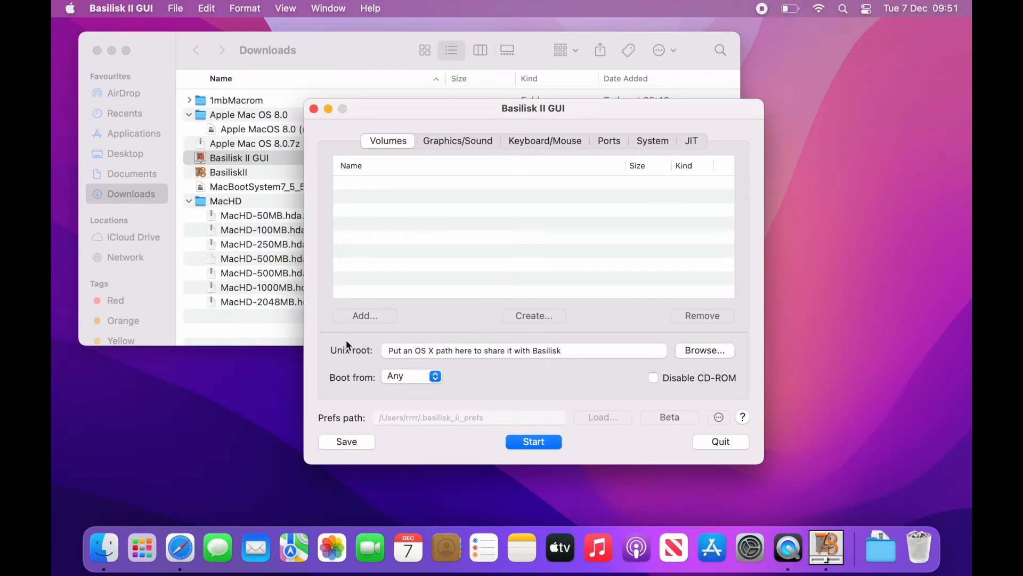
Add MacBootSystem7_5_5.img from the Downloads folder to the emulator's volumes
{"action": "left_click", "coordinate": [360, 316]}
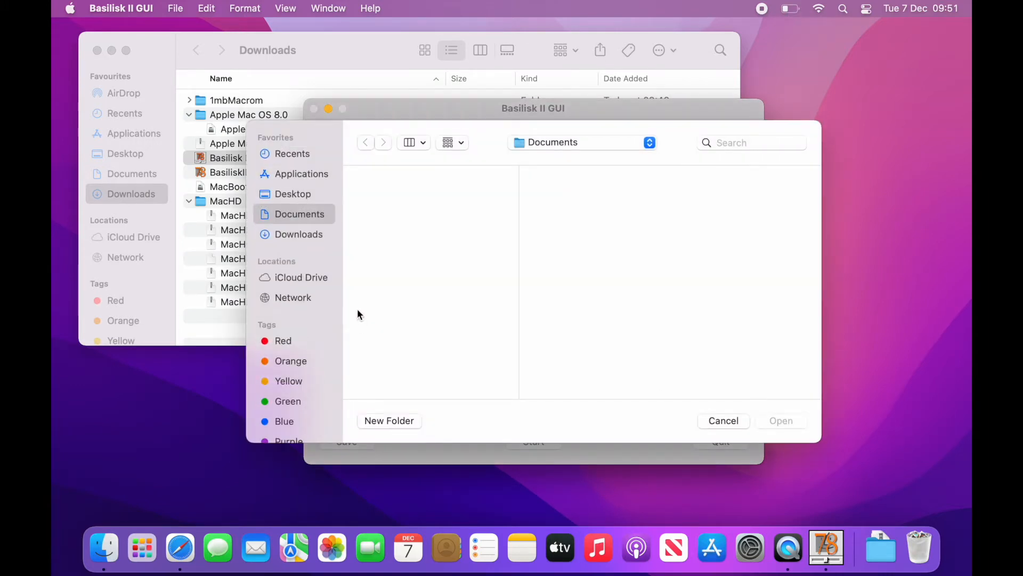
{"action": "left_click", "coordinate": [317, 234]}
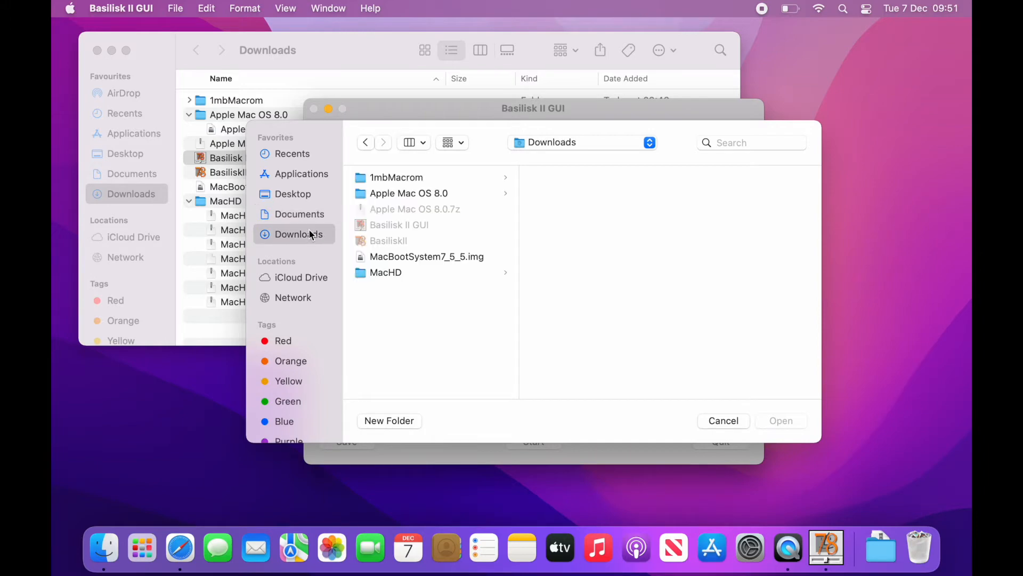
{"action": "left_click", "coordinate": [381, 259]}
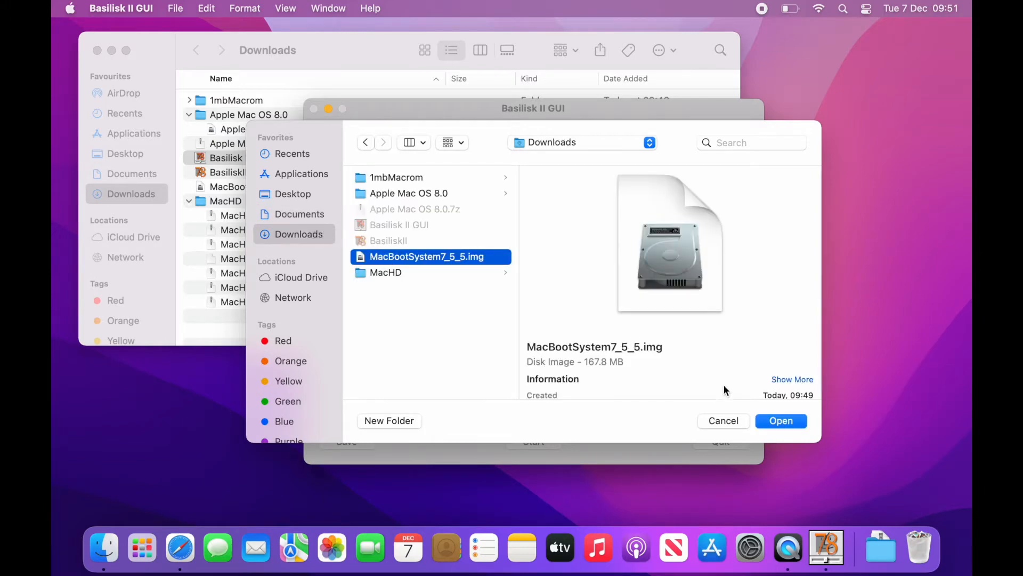
{"action": "left_click", "coordinate": [780, 420]}
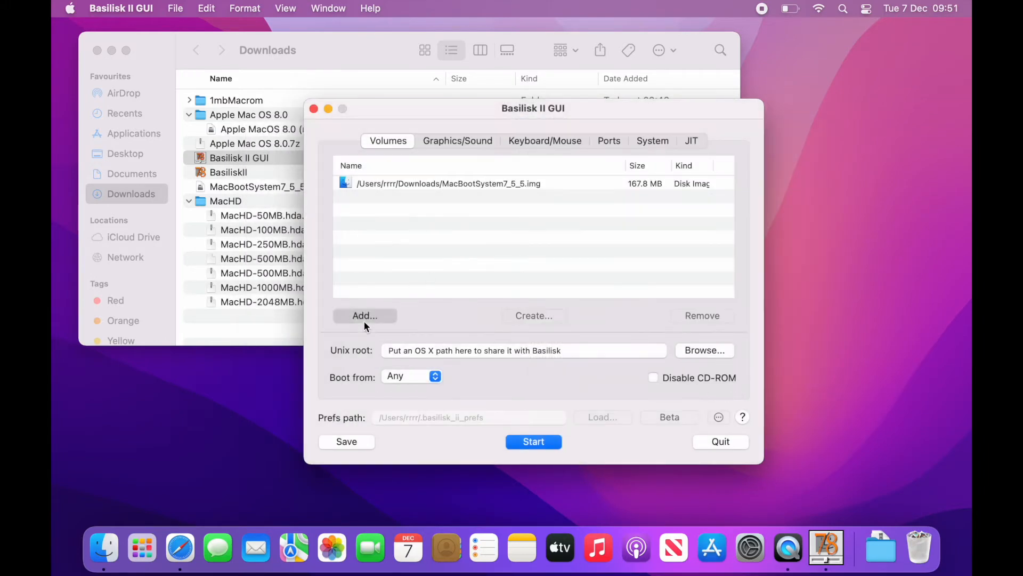
{"action": "left_click", "coordinate": [364, 320]}
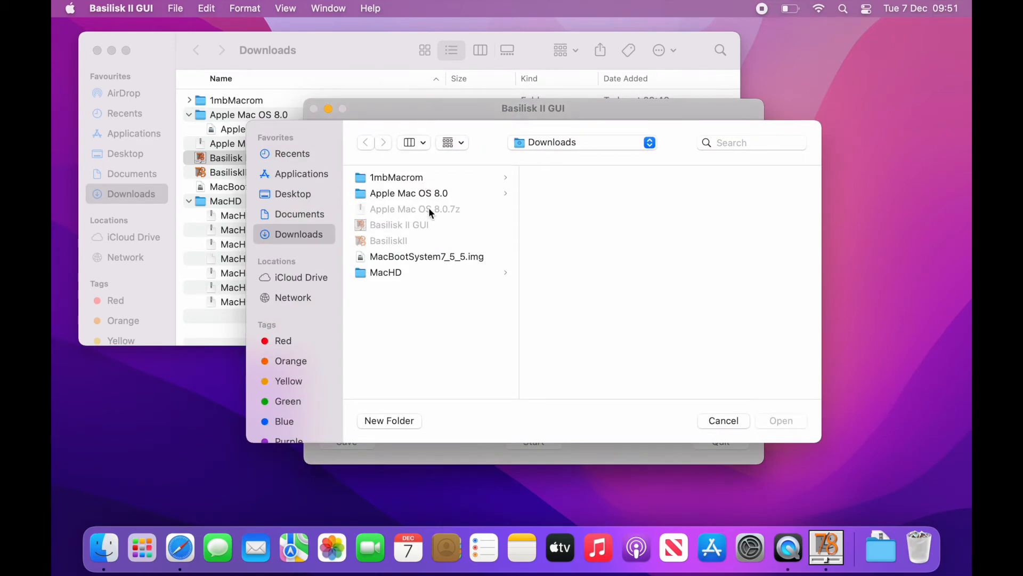
{"action": "left_click", "coordinate": [391, 271]}
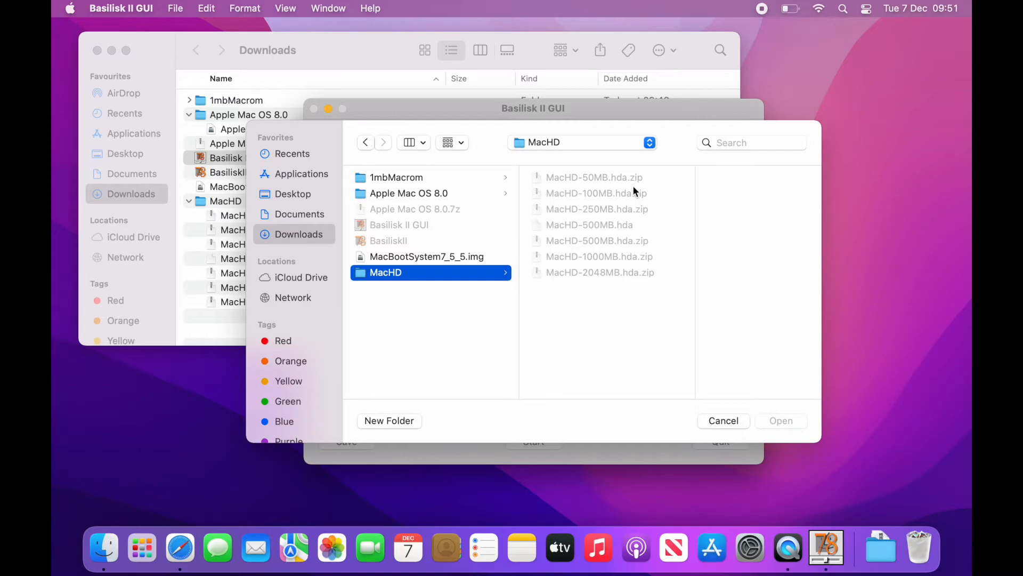
{"action": "left_click", "coordinate": [724, 420]}
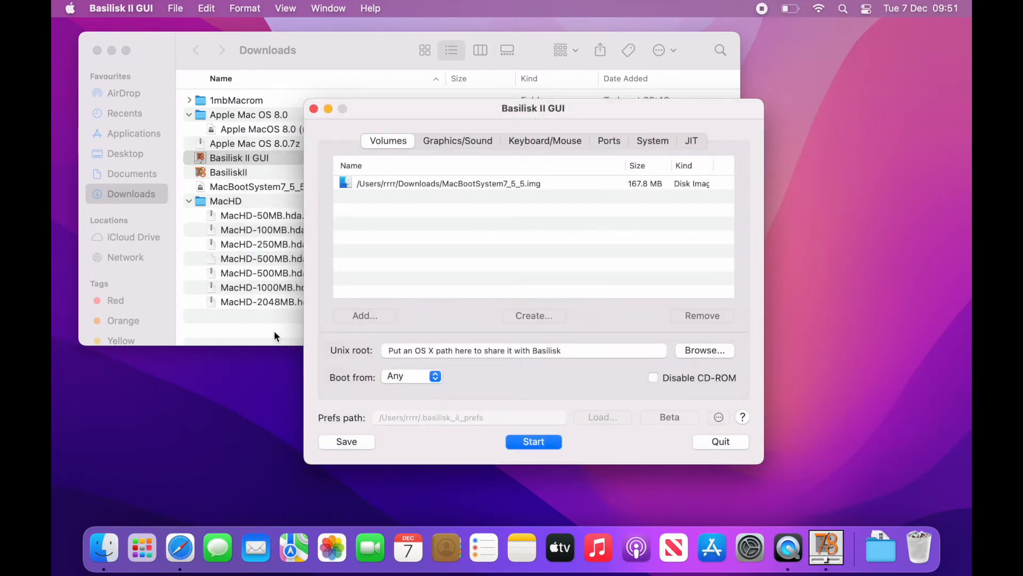
Rename the extracted MacHD-500MB.hda file in Finder to MacHD-500MB.dsk
{"action": "left_click", "coordinate": [255, 332]}
{"action": "left_click", "coordinate": [234, 259]}
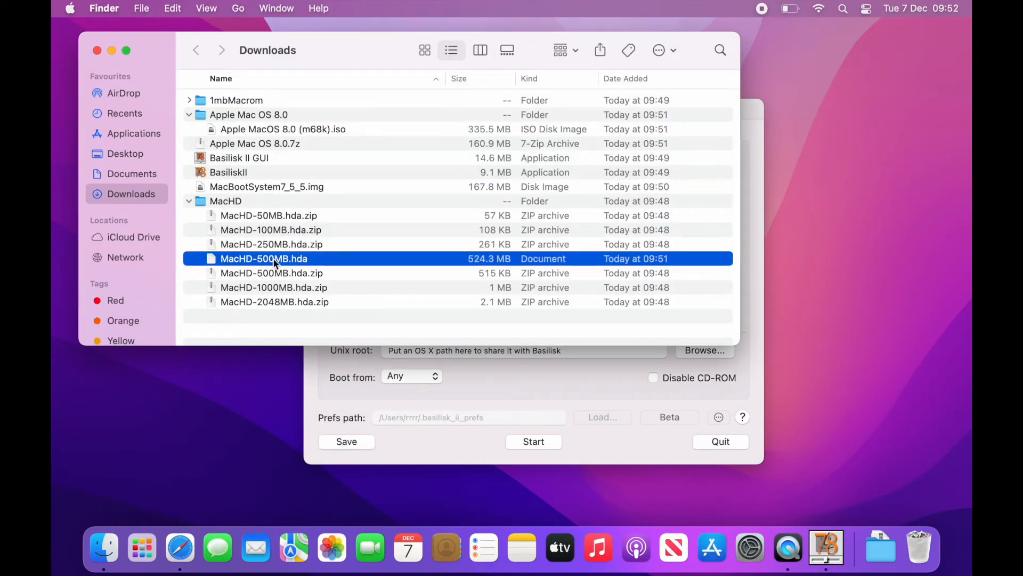
{"action": "left_click", "coordinate": [302, 259]}
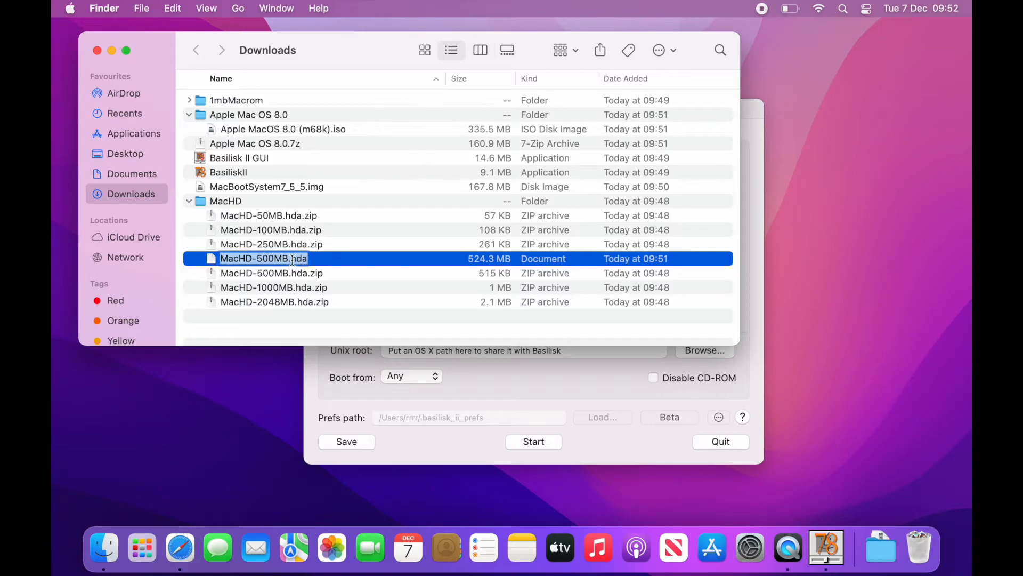
{"action": "left_click", "coordinate": [292, 260]}
{"action": "key", "text": "shift+Right"}
{"action": "key", "text": "shift+Right"}
{"action": "key", "text": "shift+Right"}
{"action": "type", "text": "dsk"}
{"action": "key", "text": "Return"}
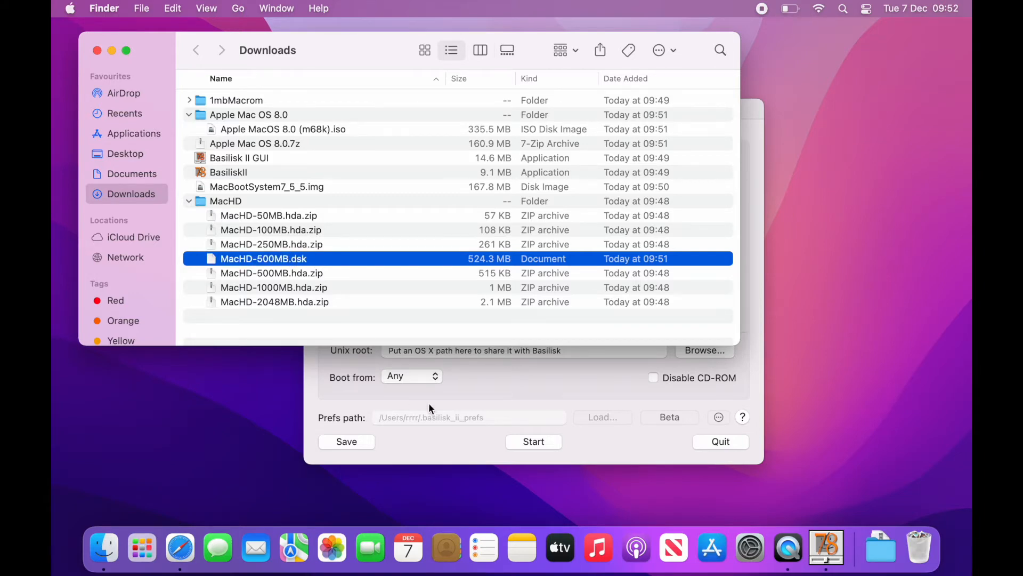
Return to Basilisk II GUI and add MacHD-500MB.dsk from the MacHD folder to the volumes
{"action": "left_click", "coordinate": [458, 390]}
{"action": "left_click", "coordinate": [361, 314]}
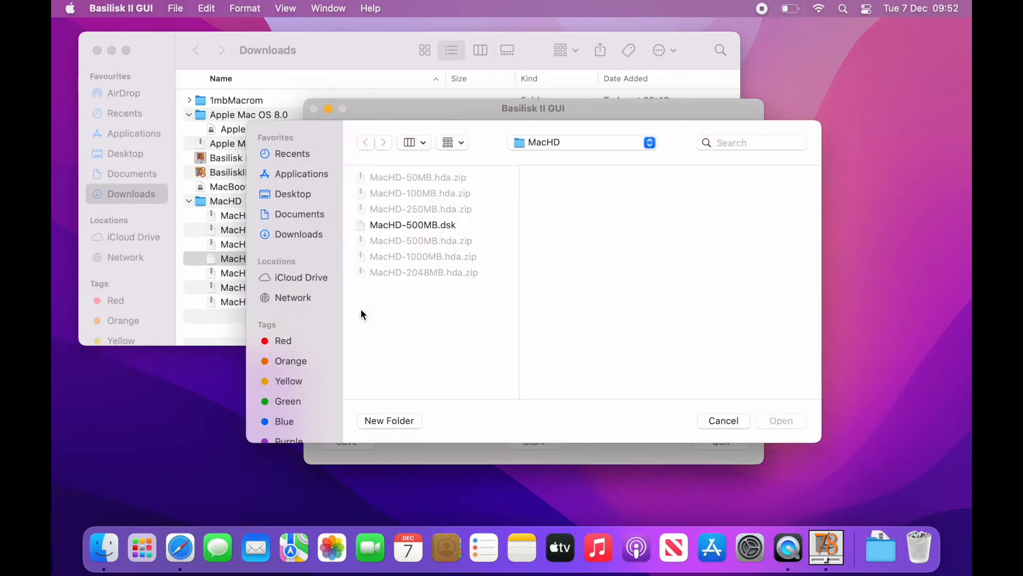
{"action": "left_click", "coordinate": [408, 225]}
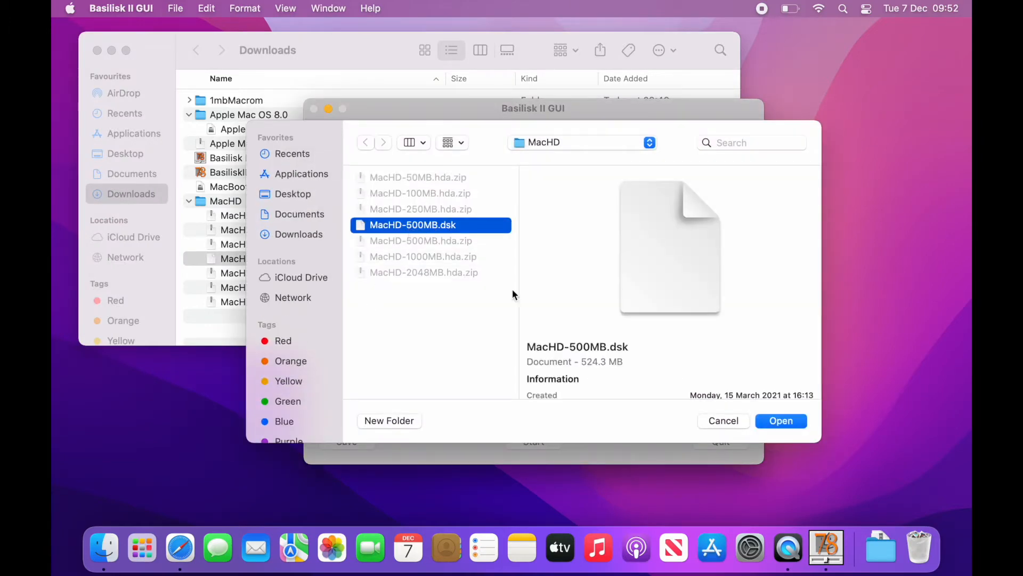
{"action": "left_click", "coordinate": [779, 421]}
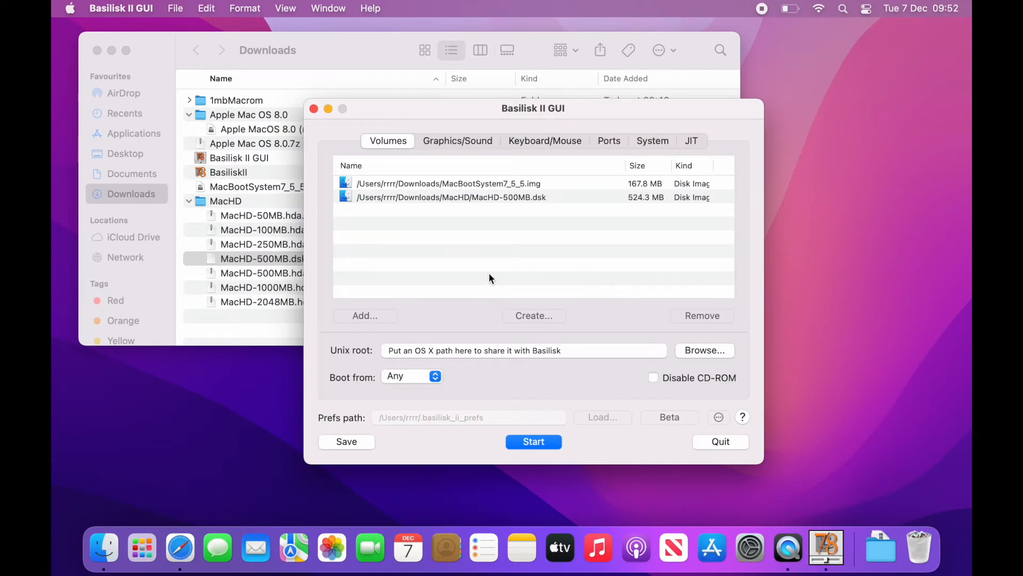
Add Apple MacOS 8.0 (m68k).iso from the Apple Mac OS 8.0 folder in Downloads to the volumes
{"action": "left_click", "coordinate": [373, 315]}
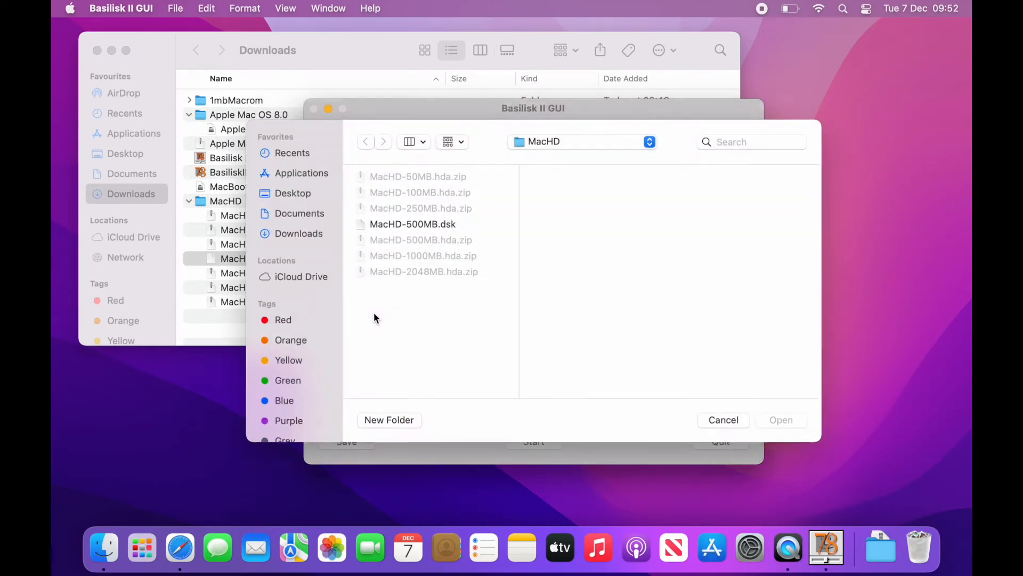
{"action": "left_click", "coordinate": [302, 235]}
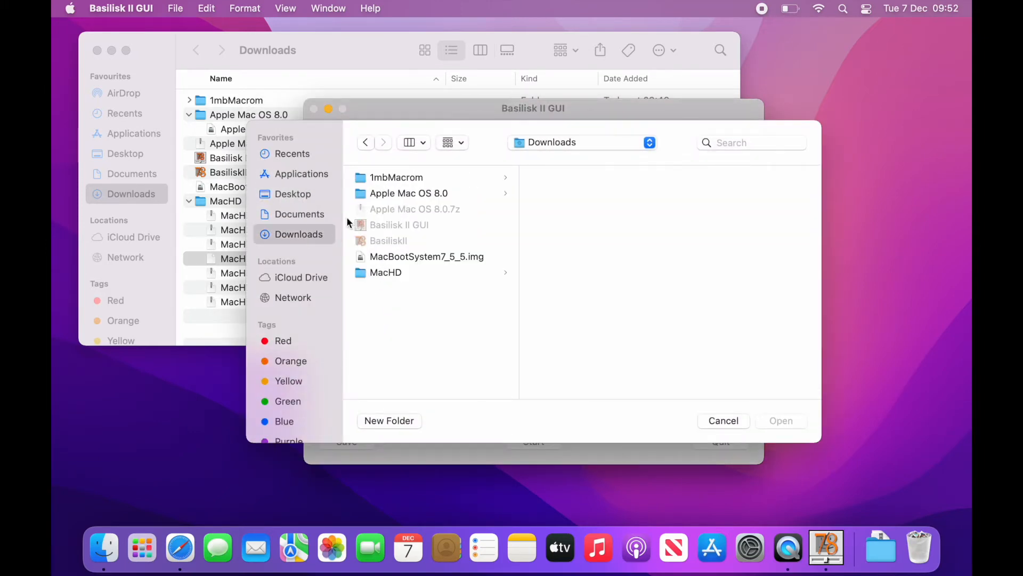
{"action": "left_click", "coordinate": [415, 194]}
{"action": "left_click", "coordinate": [577, 177]}
{"action": "left_click", "coordinate": [779, 422]}
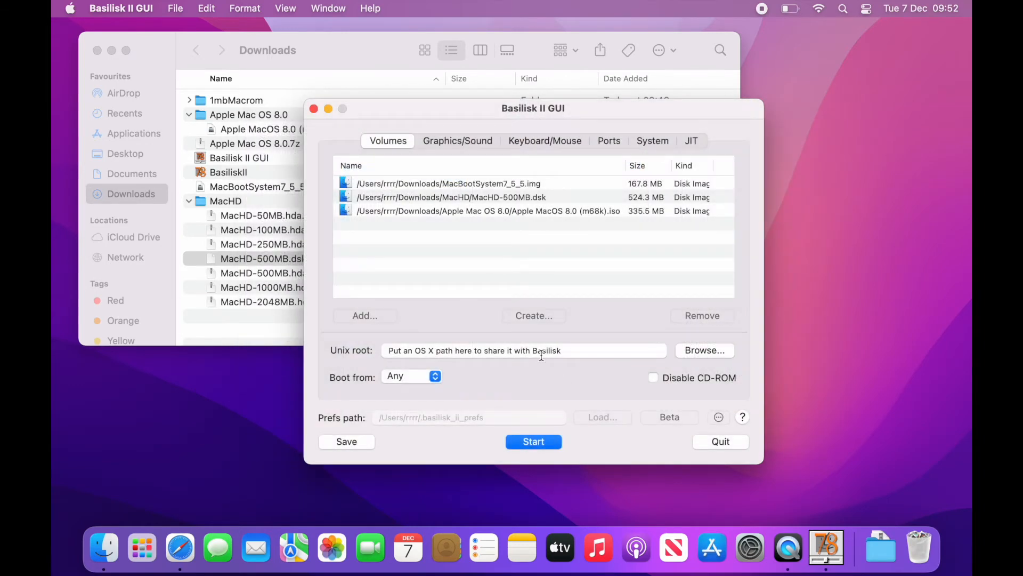
Set the Unix root shared with the emulator to /Users/rrrr/Downloads
{"action": "left_click_drag", "start_coordinate": [566, 349], "coordinate": [358, 352]}
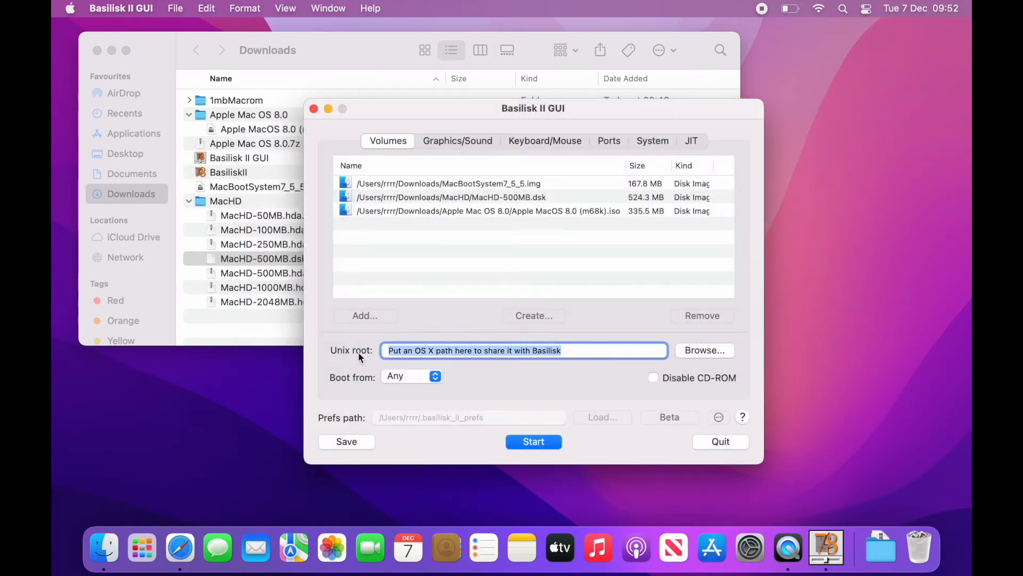
{"action": "type", "text": "/User"}
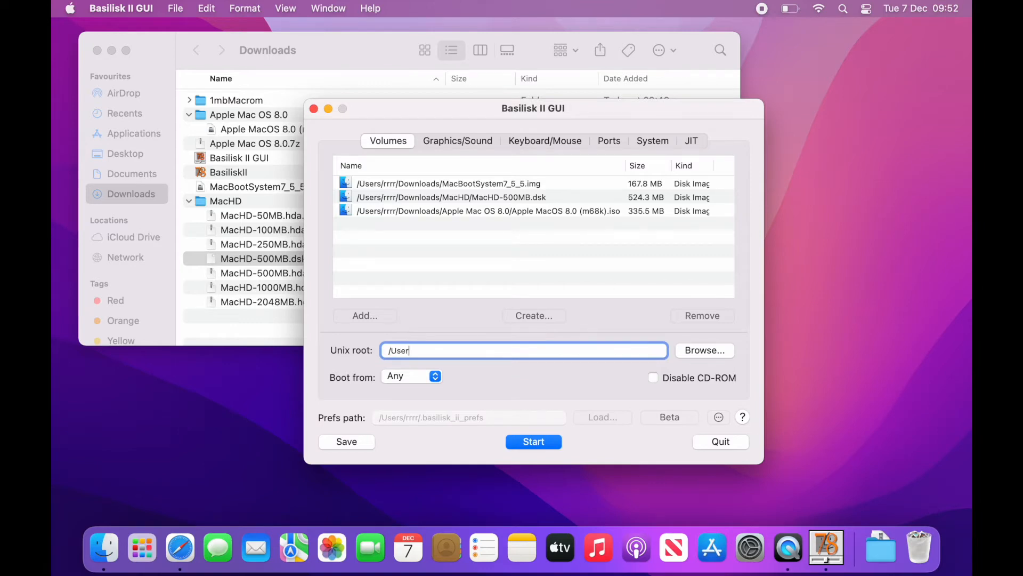
{"action": "type", "text": "s/rrrr/Downloads"}
Set the emulator's graphics to a 30 Hz window refresh rate, 800 width and 600 height
{"action": "left_click", "coordinate": [469, 143]}
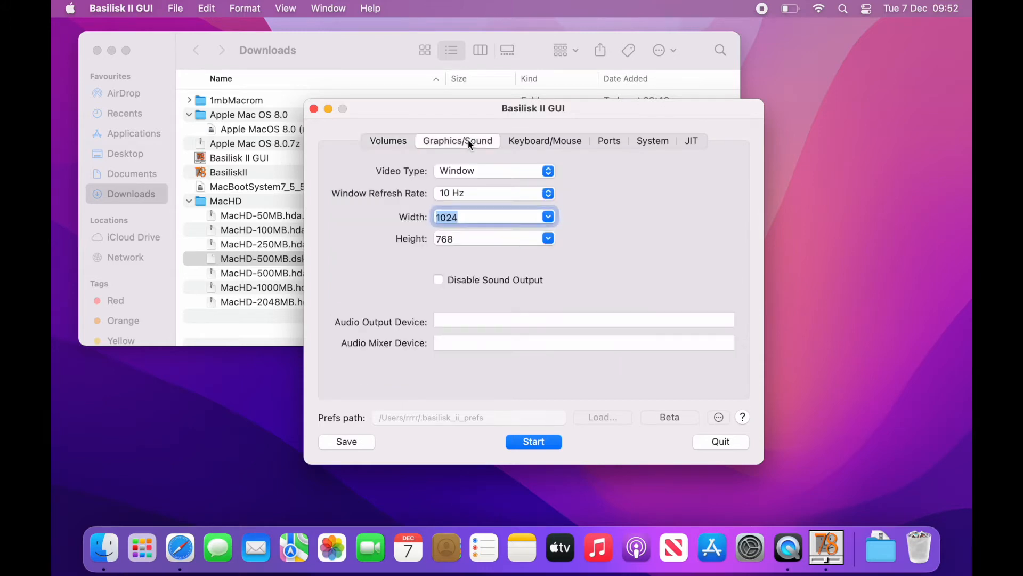
{"action": "left_click", "coordinate": [478, 191]}
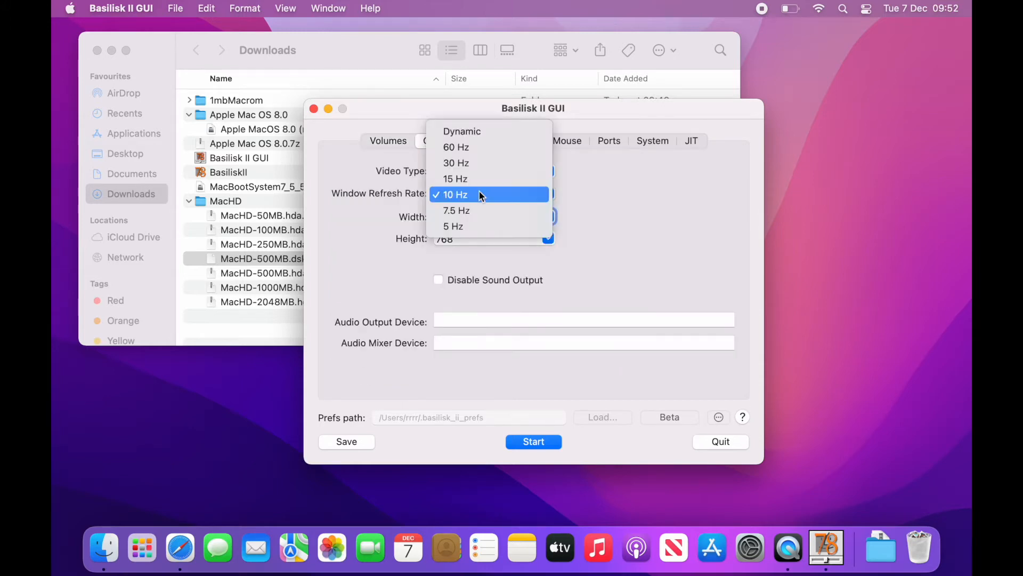
{"action": "left_click", "coordinate": [475, 160]}
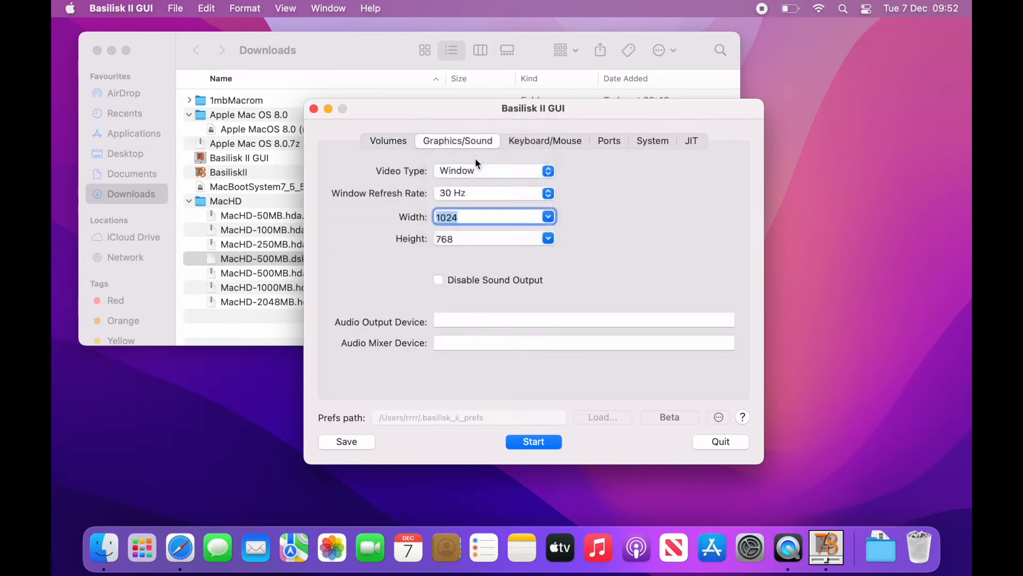
{"action": "left_click", "coordinate": [548, 216]}
{"action": "left_click", "coordinate": [521, 248]}
{"action": "left_click", "coordinate": [547, 238]}
{"action": "left_click", "coordinate": [526, 270]}
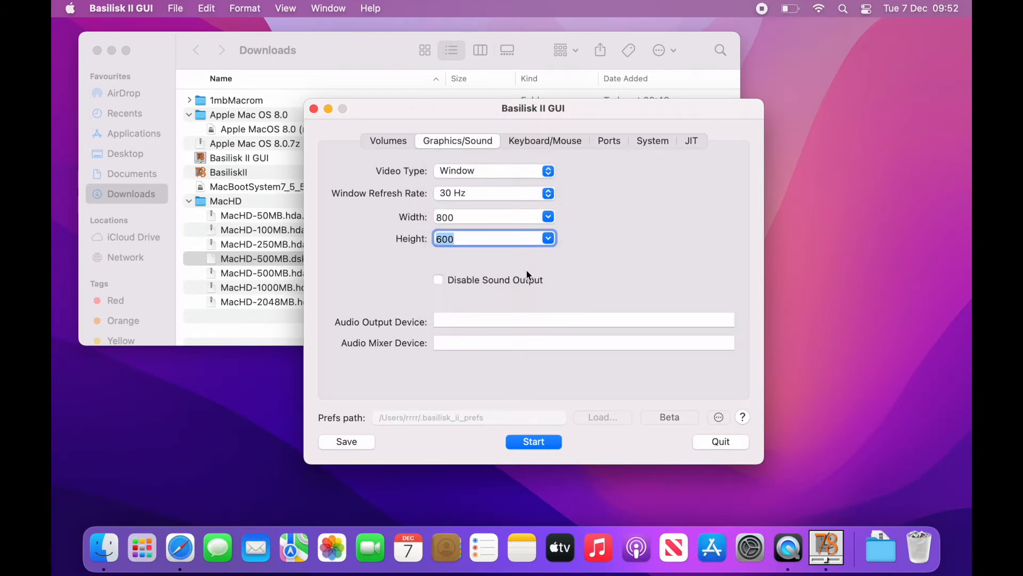
Set the emulated system to 36 MB of RAM, the Quadra 900 (MacOS 8.x) model and a 68040 CPU
{"action": "left_click", "coordinate": [532, 142]}
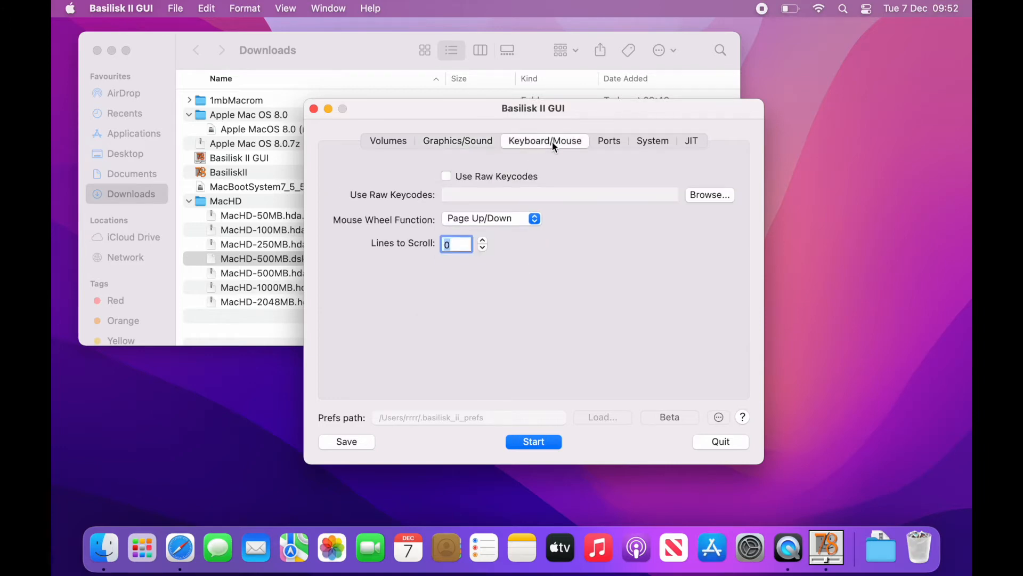
{"action": "left_click", "coordinate": [609, 145]}
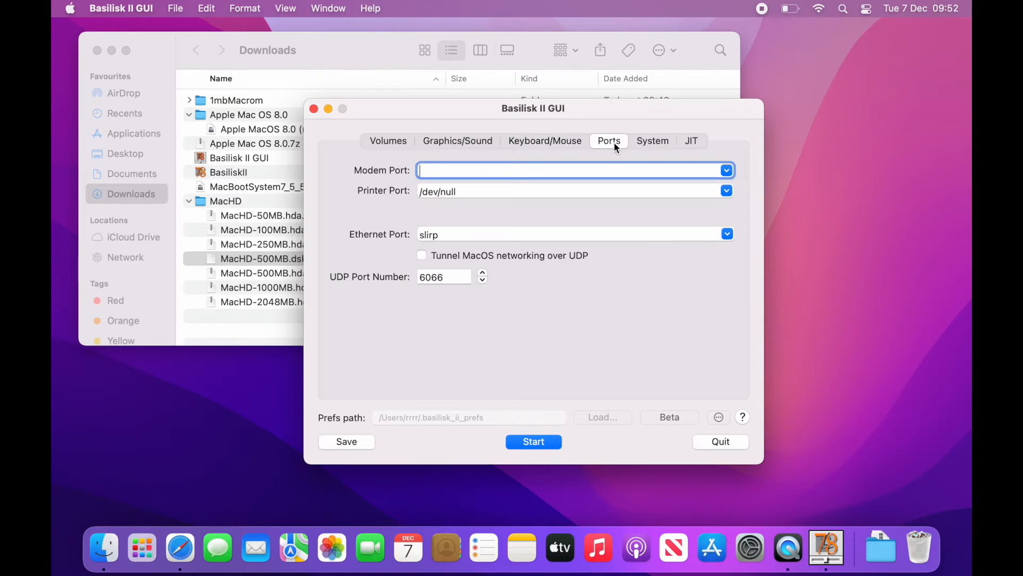
{"action": "left_click", "coordinate": [653, 142]}
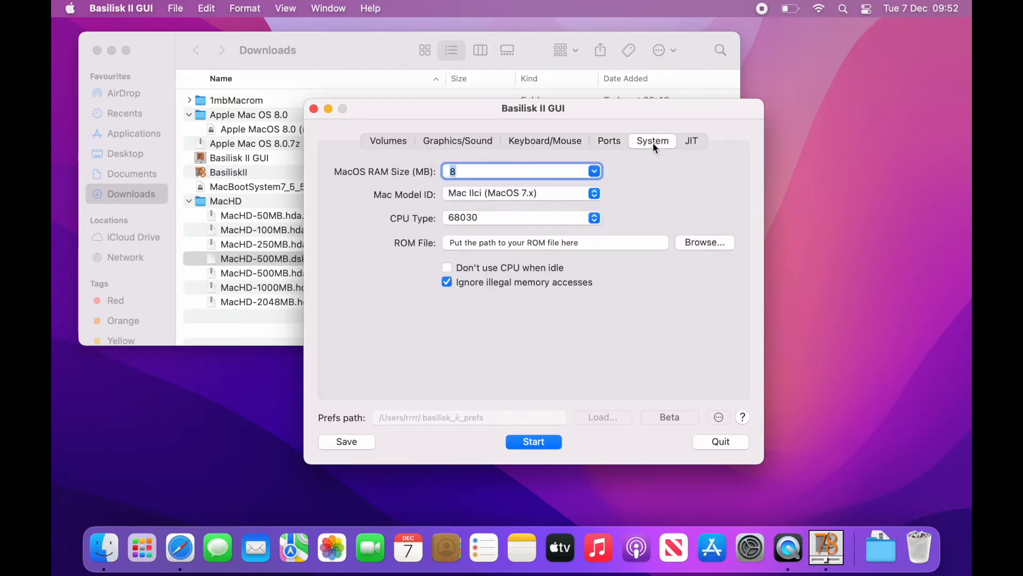
{"action": "type", "text": "36"}
{"action": "key", "text": "Tab"}
{"action": "left_click", "coordinate": [506, 193]}
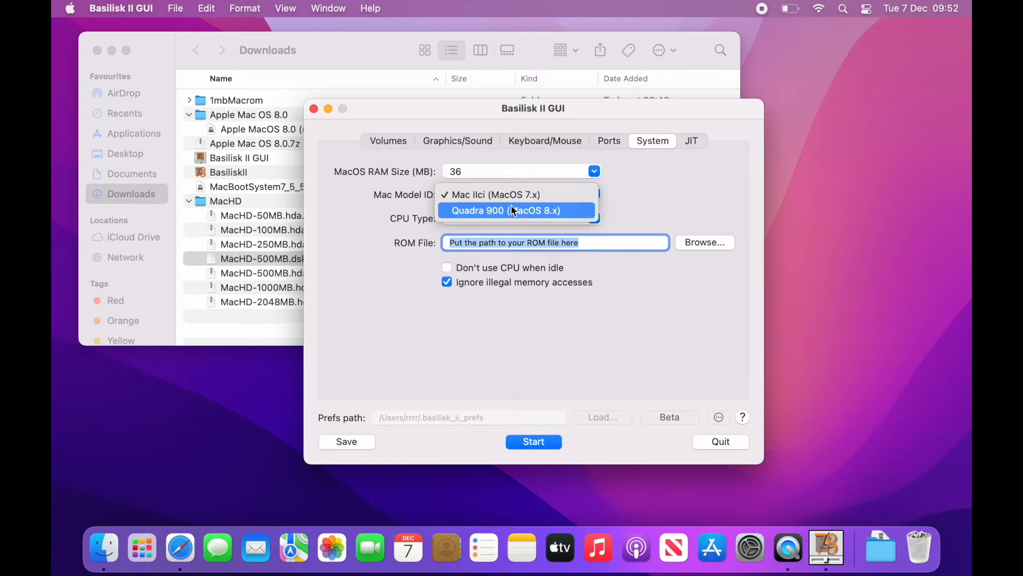
{"action": "left_click", "coordinate": [511, 208]}
{"action": "left_click", "coordinate": [512, 217]}
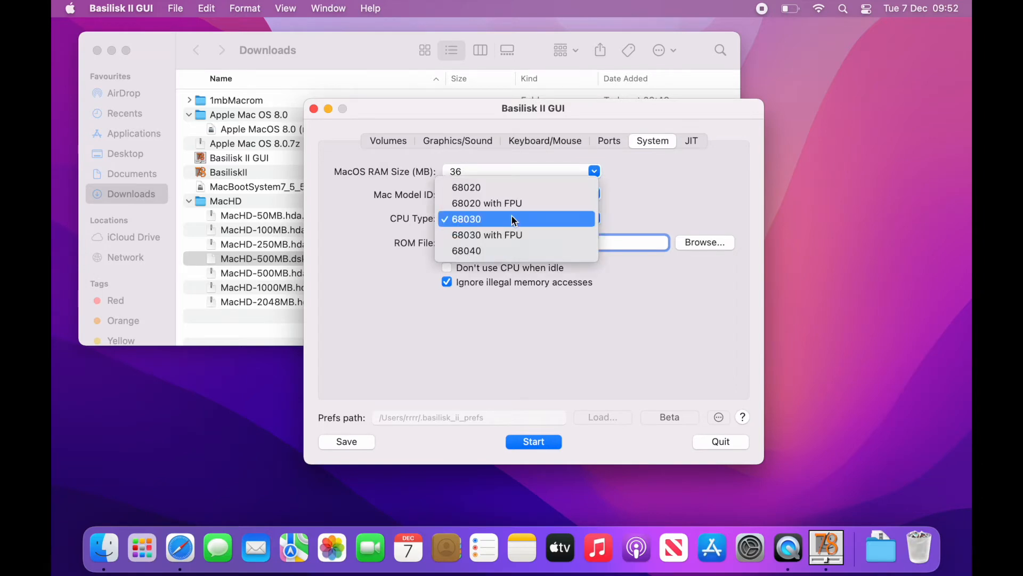
{"action": "left_click", "coordinate": [508, 250]}
Choose PERFORMA.ROM from the 1mbMacrom folder in Downloads as the ROM file
{"action": "left_click", "coordinate": [704, 245]}
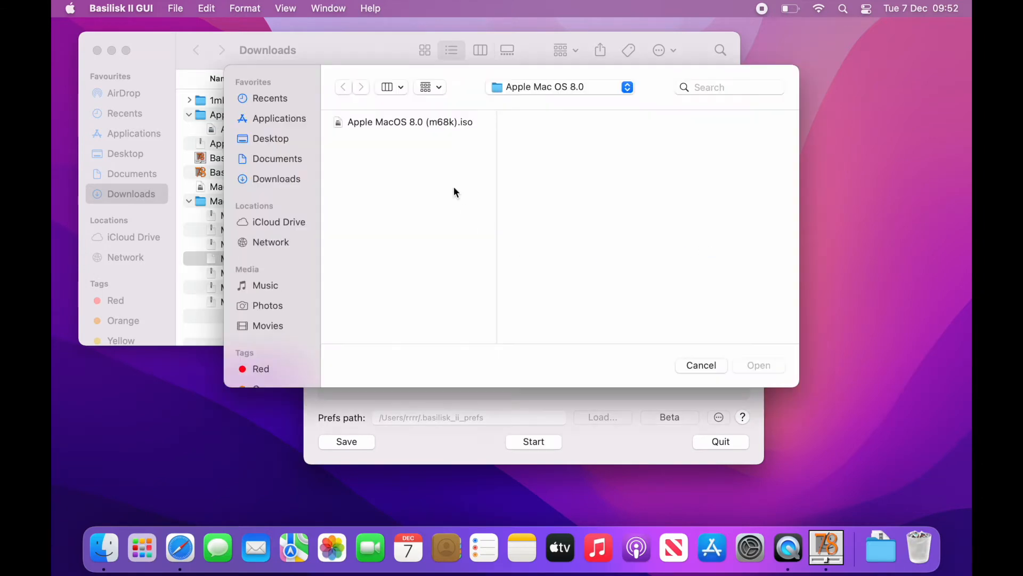
{"action": "left_click", "coordinate": [280, 179]}
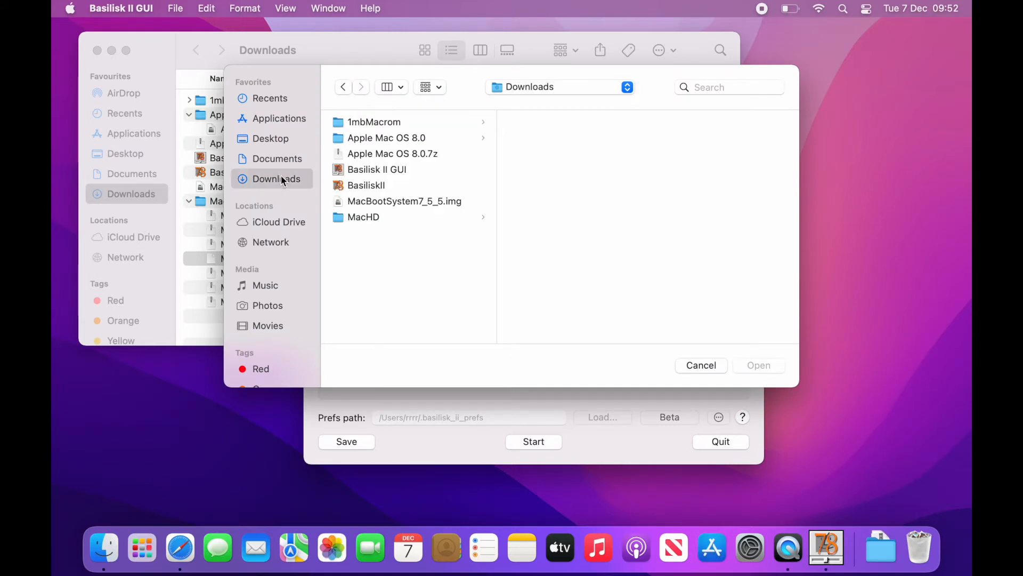
{"action": "left_click", "coordinate": [381, 123]}
{"action": "left_click", "coordinate": [554, 124]}
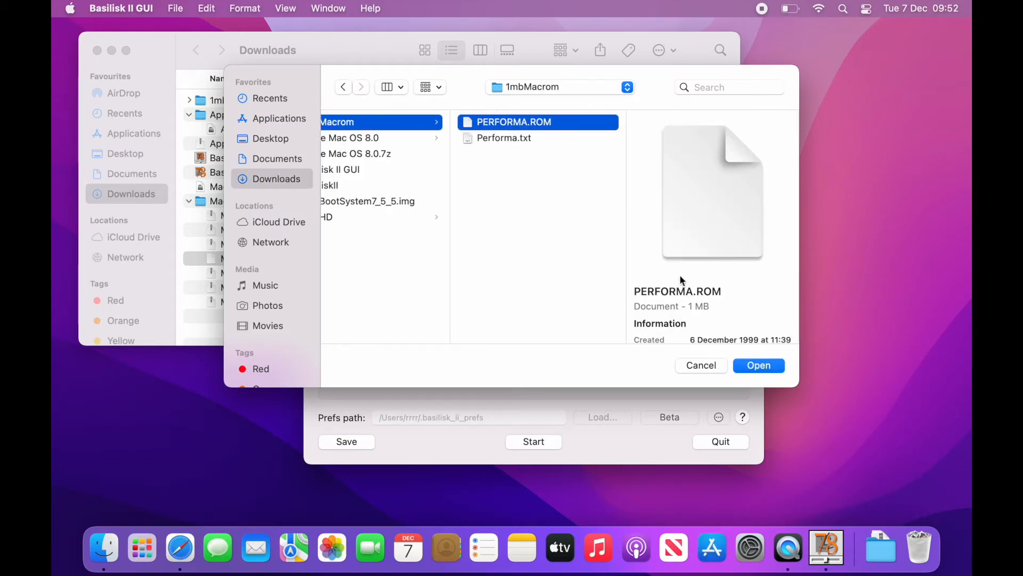
{"action": "left_click", "coordinate": [756, 364]}
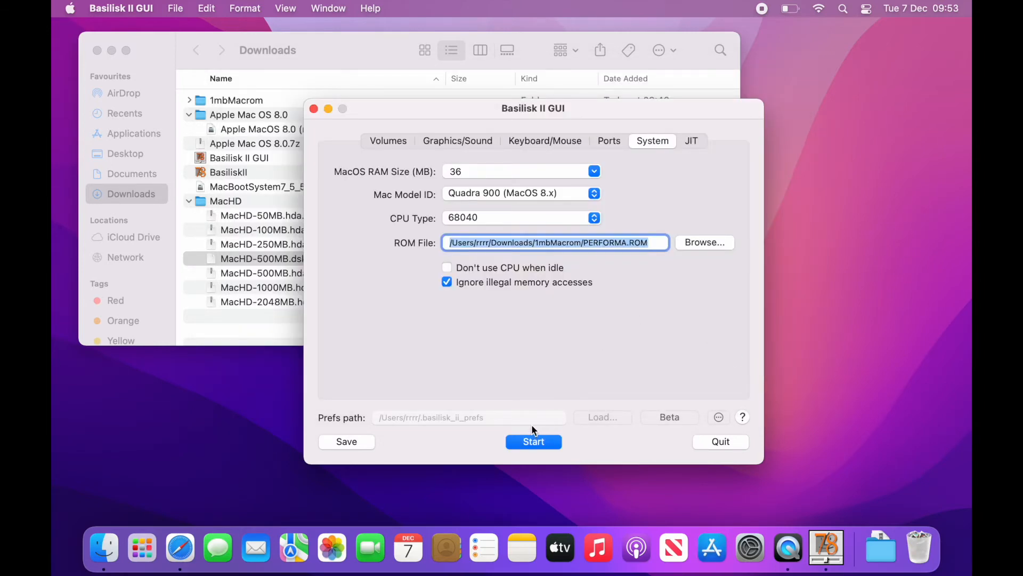
Finish the configuration and launch BasiliskII from Downloads, allowing it to open and access the Downloads folder
{"action": "left_click", "coordinate": [533, 440]}
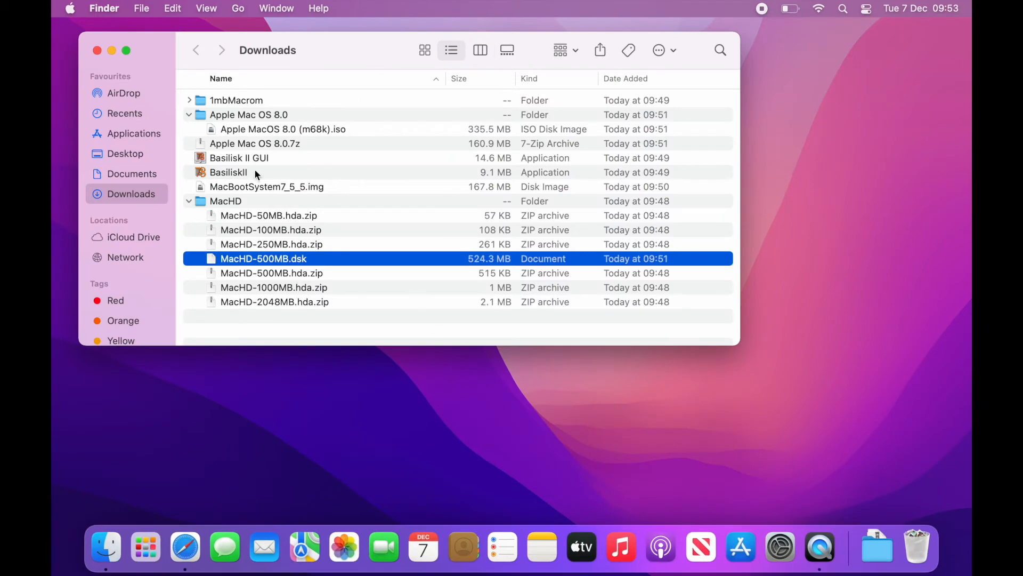
{"action": "double_click", "coordinate": [201, 169]}
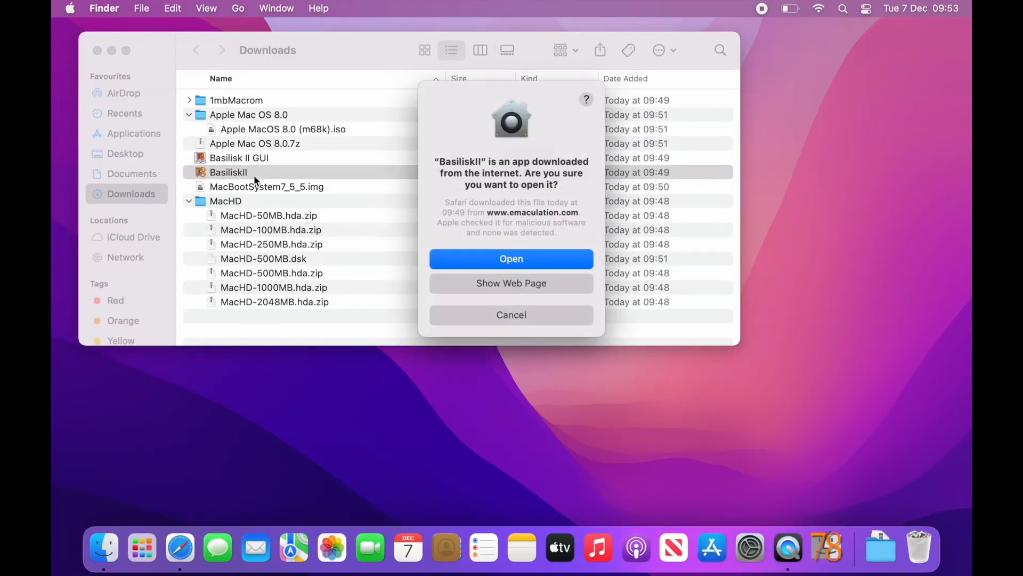
{"action": "left_click", "coordinate": [521, 260]}
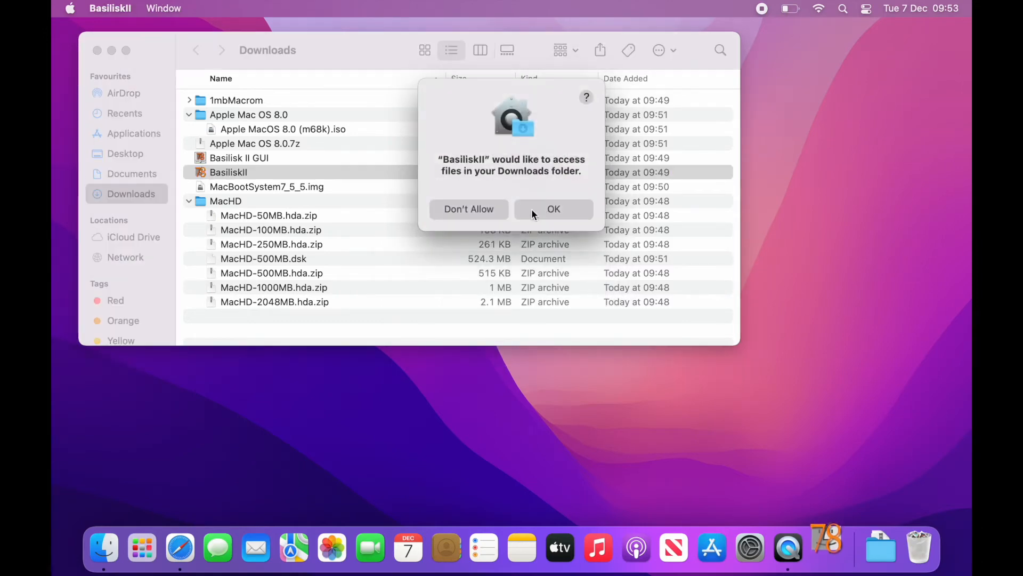
{"action": "left_click", "coordinate": [541, 208]}
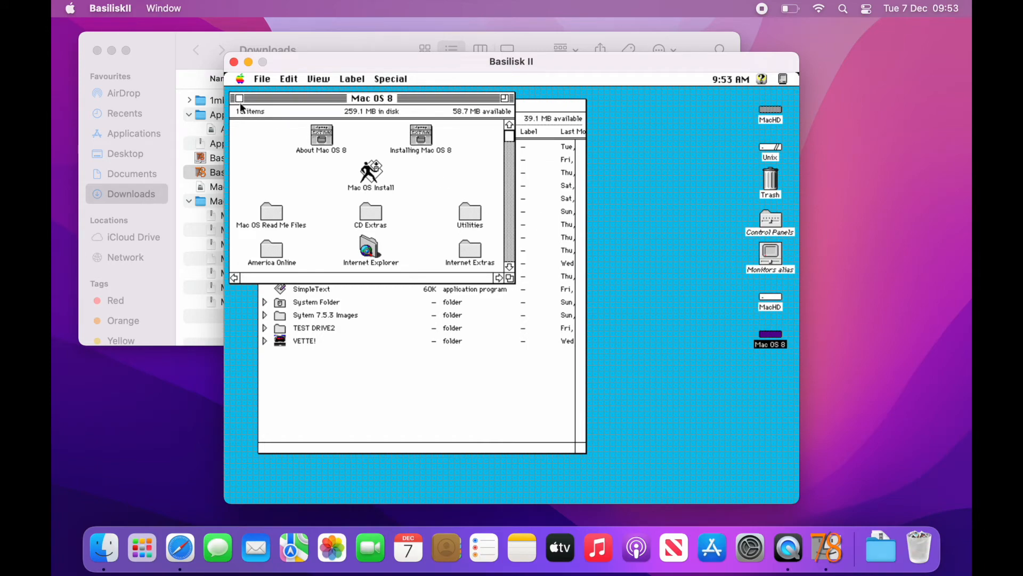
Close the open disk windows, then check the empty MacHD disk and rename it Macintosh HD
{"action": "left_click", "coordinate": [239, 99]}
{"action": "left_click", "coordinate": [267, 104]}
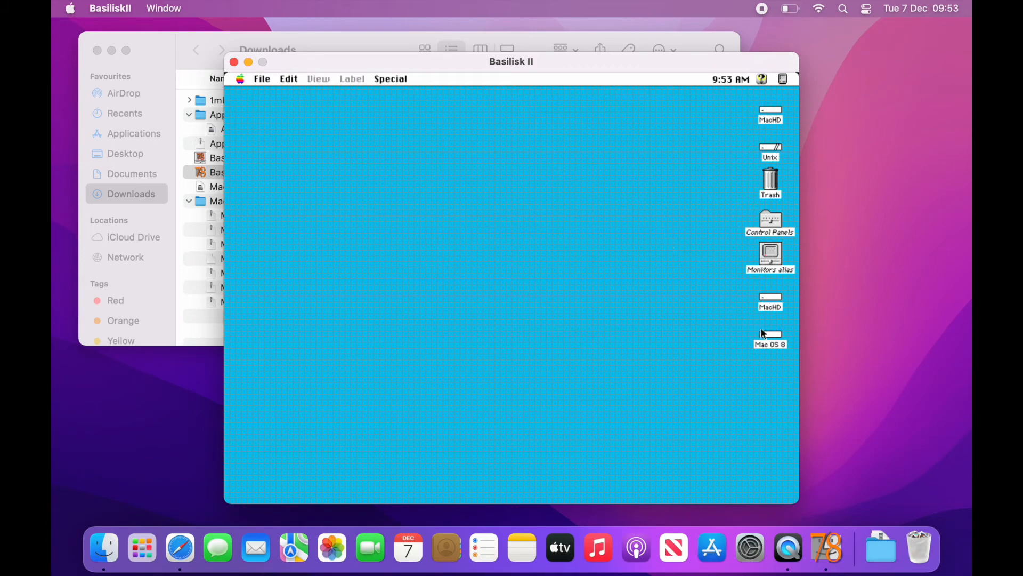
{"action": "double_click", "coordinate": [773, 299]}
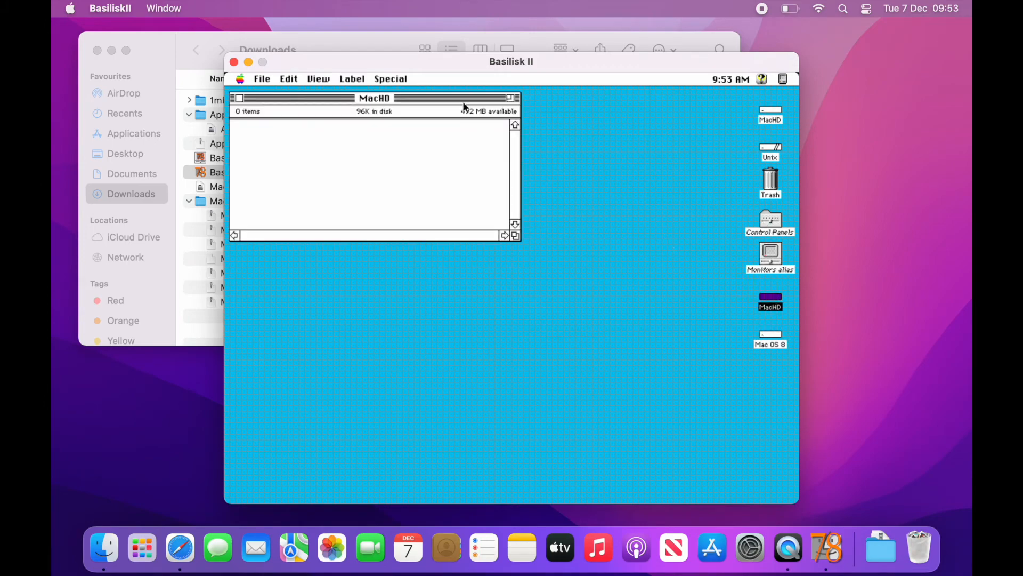
{"action": "left_click", "coordinate": [239, 98]}
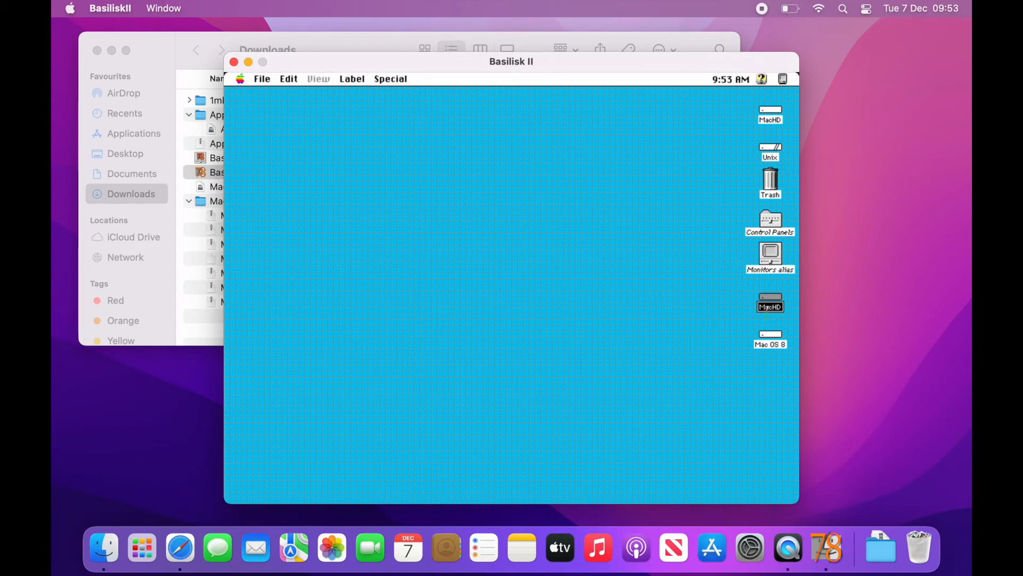
{"action": "type", "text": "Macintosh HD"}
{"action": "key", "text": "Return"}
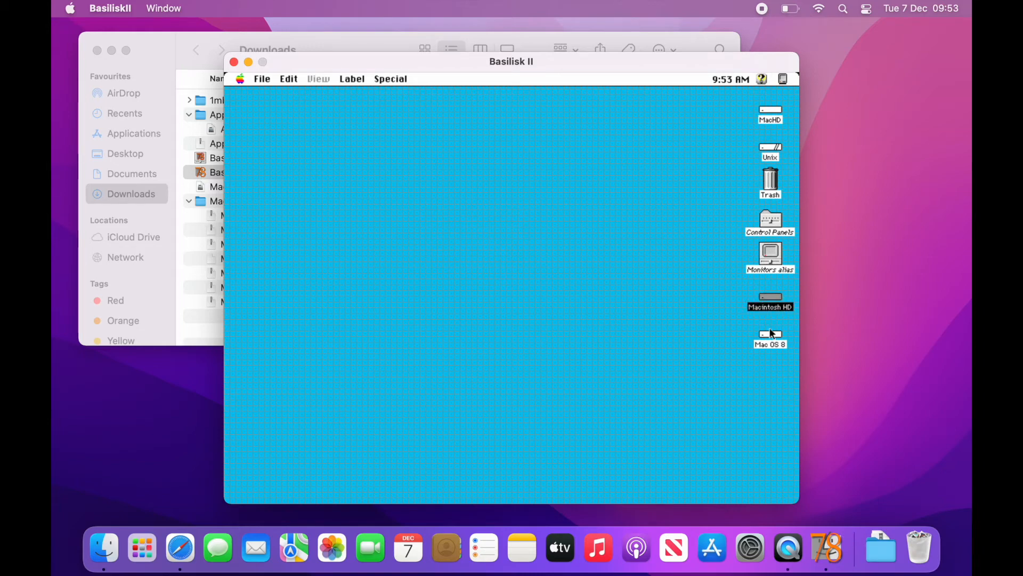
Set the emulated monitor's colour depth to Millions in Monitors and close it to apply the change
{"action": "double_click", "coordinate": [775, 251]}
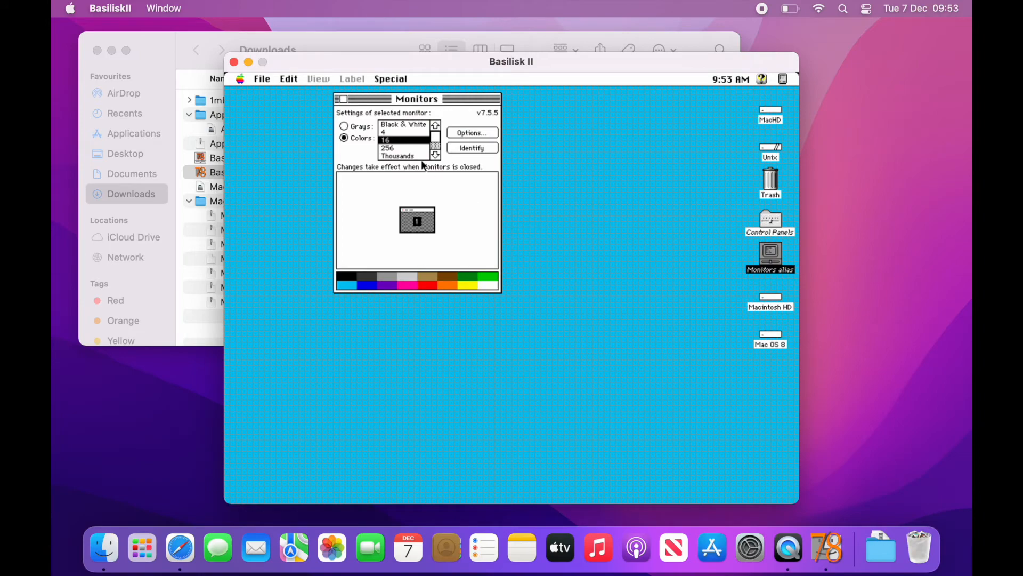
{"action": "left_click", "coordinate": [410, 156]}
{"action": "left_click", "coordinate": [436, 155]}
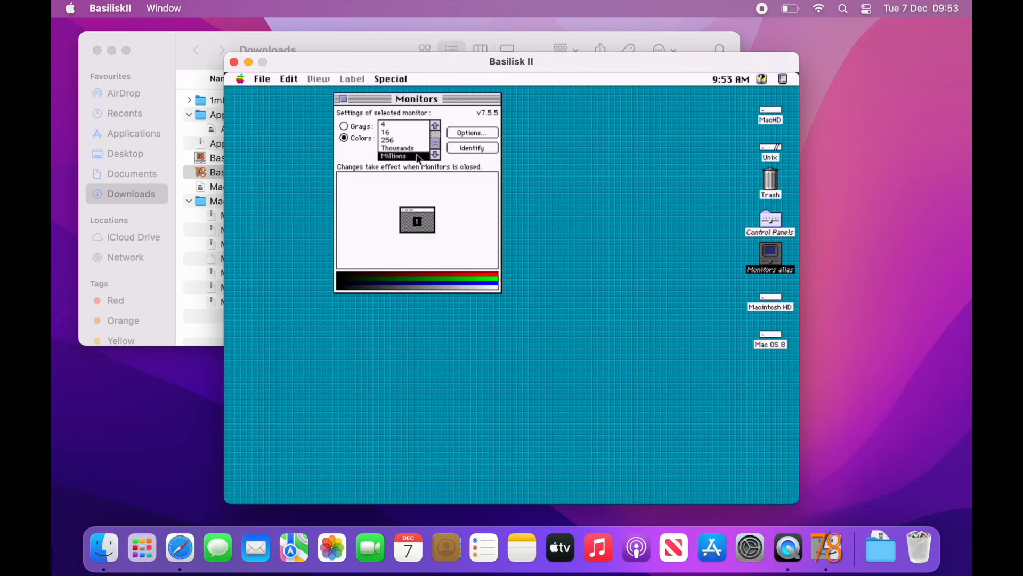
{"action": "left_click", "coordinate": [344, 99]}
Check the system version and memory in About This Macintosh, then close it
{"action": "left_click_drag", "start_coordinate": [241, 79], "coordinate": [288, 91]}
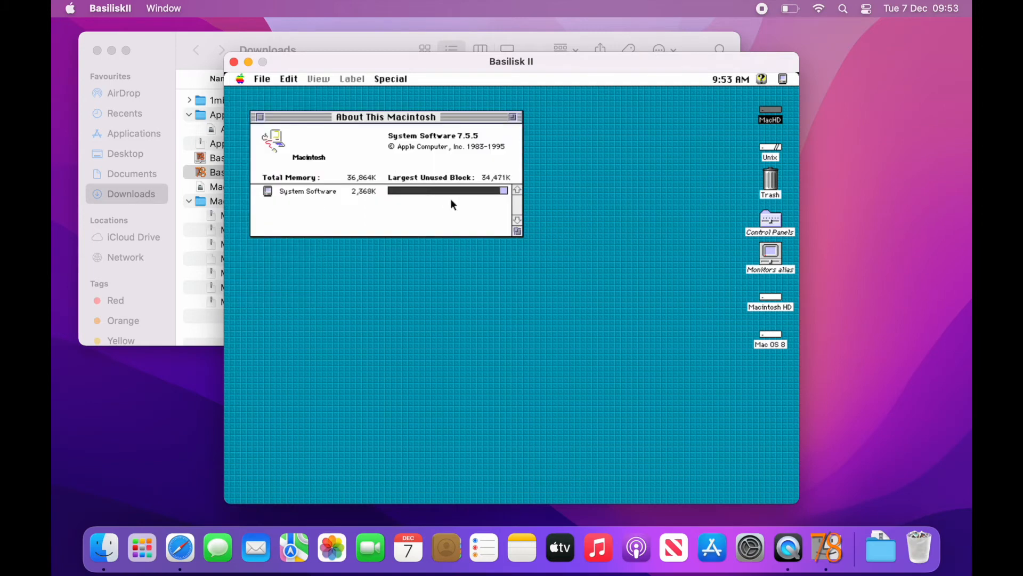
{"action": "left_click_drag", "start_coordinate": [423, 119], "coordinate": [533, 177]}
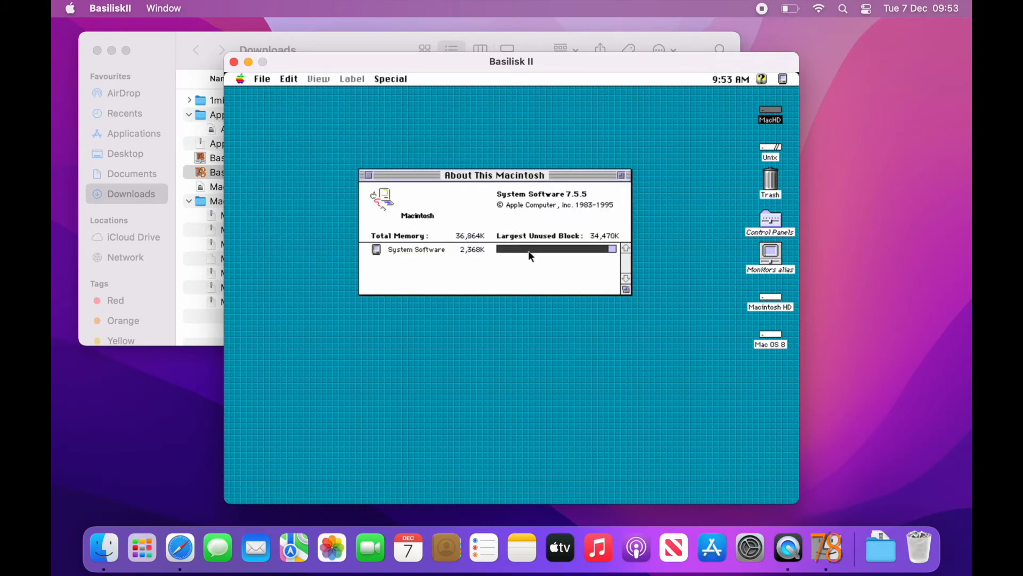
{"action": "left_click", "coordinate": [368, 175]}
{"action": "left_click", "coordinate": [587, 235]}
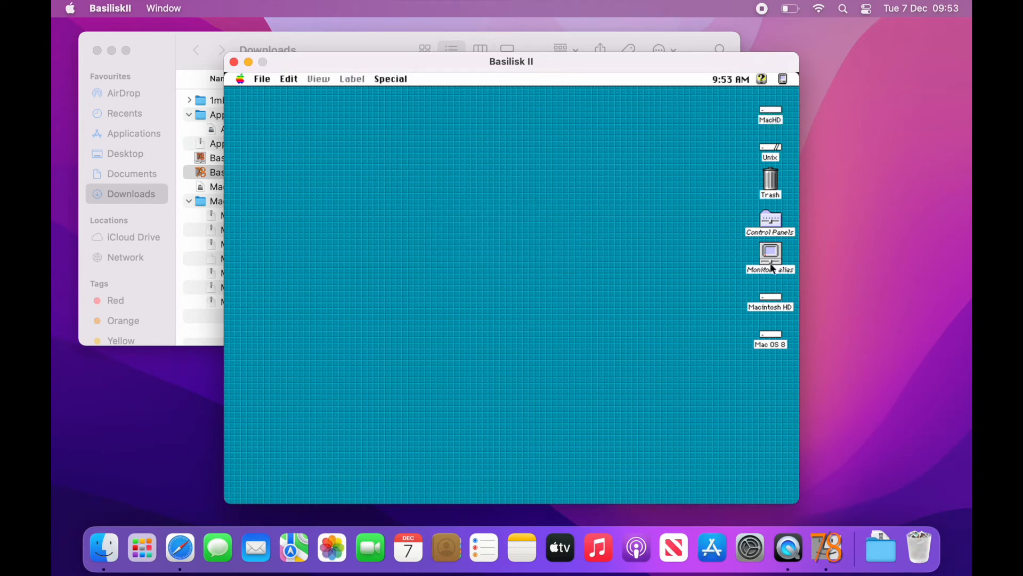
Launch Mac OS Install from the Mac OS 8 disk and choose Macintosh HD as the destination disk
{"action": "double_click", "coordinate": [771, 336]}
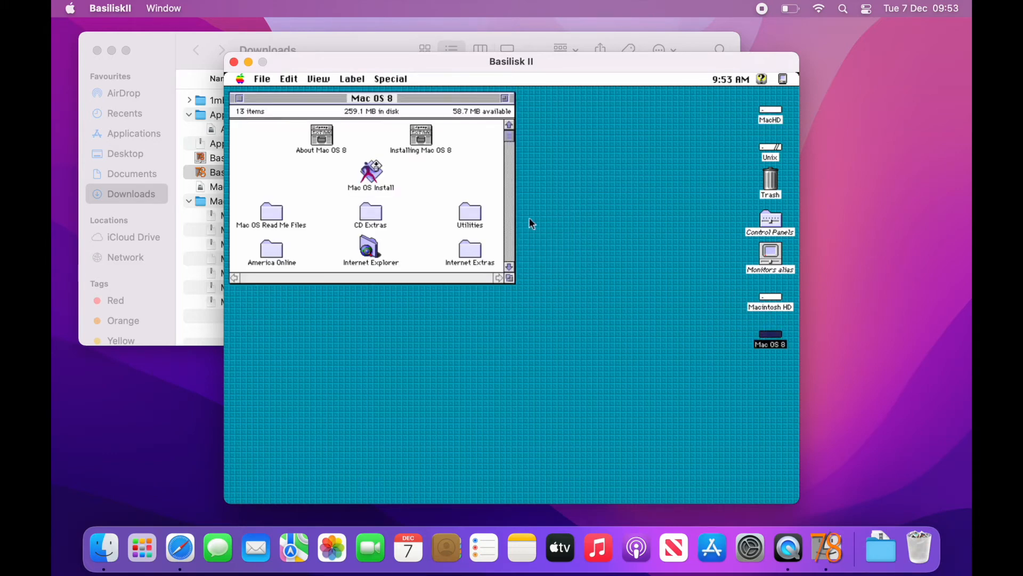
{"action": "double_click", "coordinate": [367, 171]}
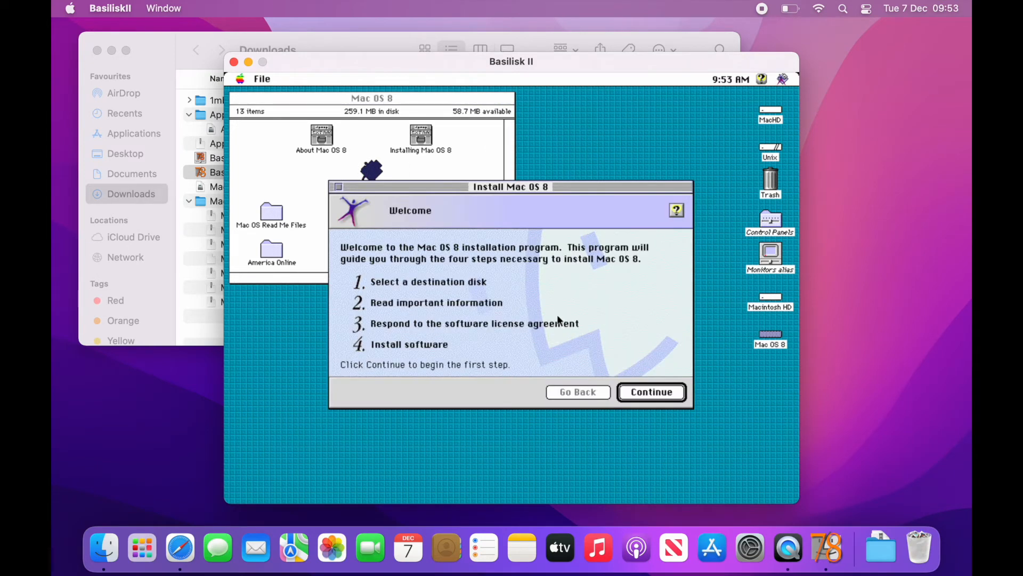
{"action": "left_click", "coordinate": [640, 395]}
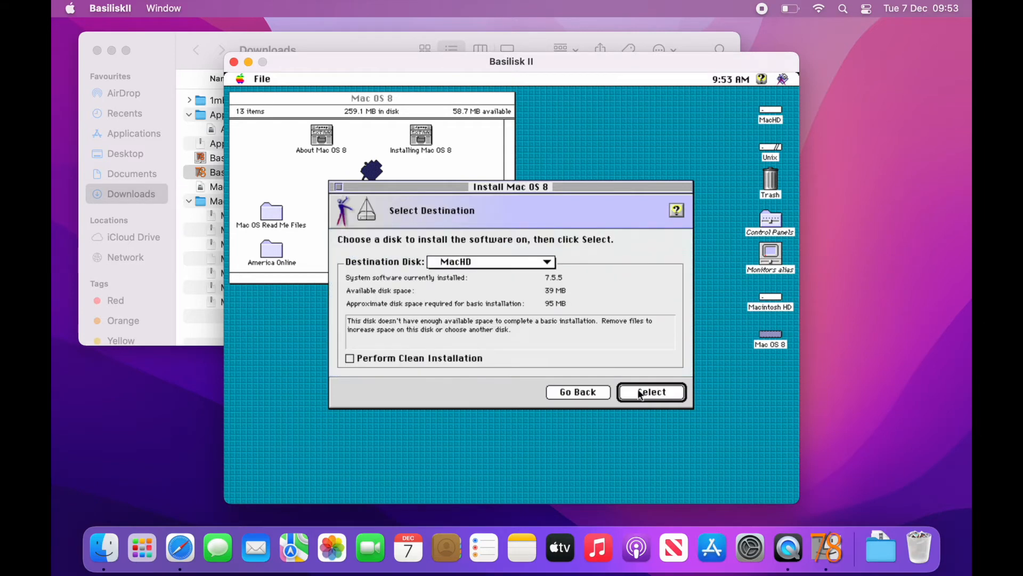
{"action": "left_click", "coordinate": [517, 263]}
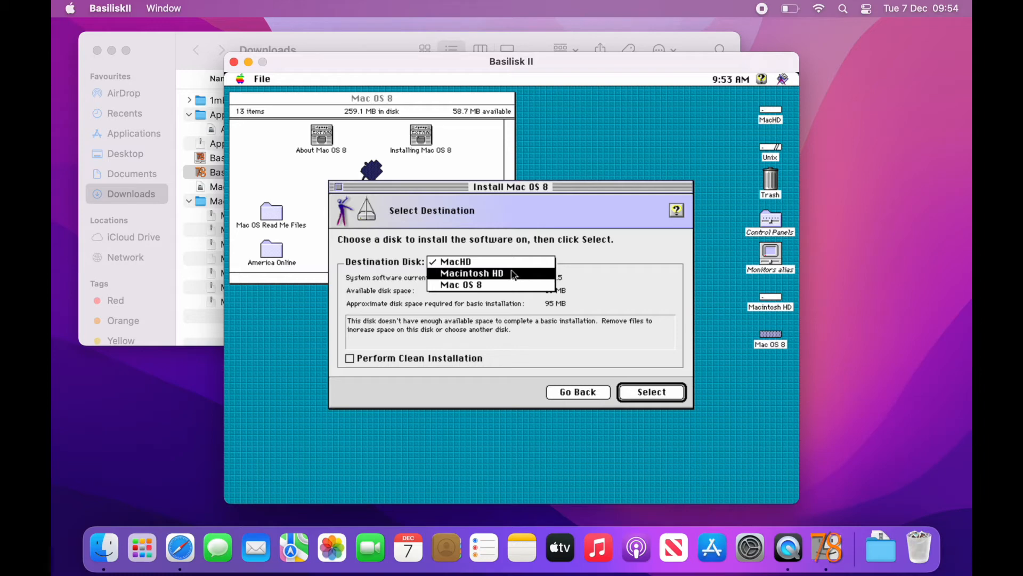
{"action": "left_click", "coordinate": [514, 274]}
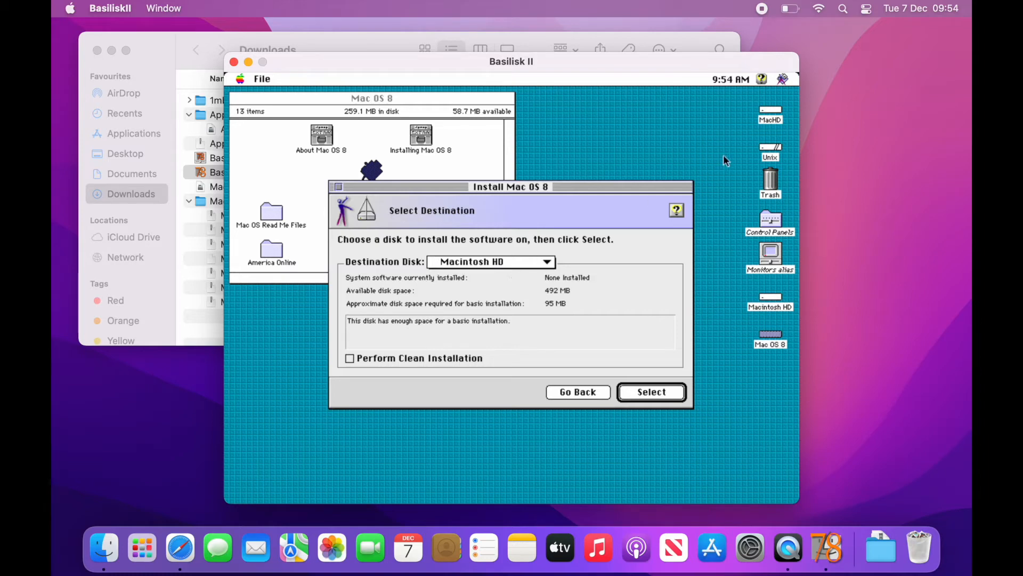
Check the info of the MacHD boot disk, then close it and return to the installer
{"action": "left_click", "coordinate": [768, 113]}
{"action": "key", "text": "super+i"}
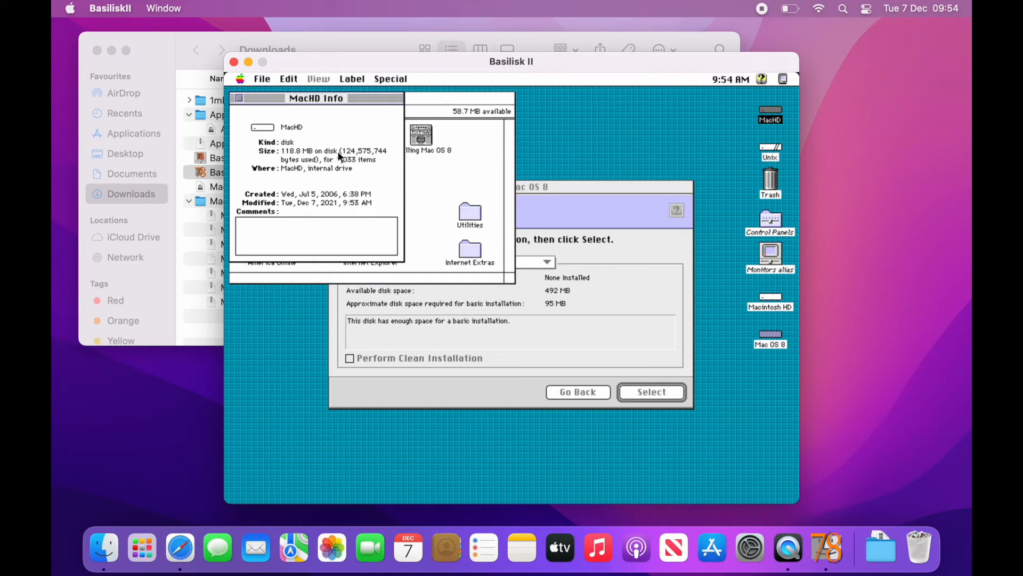
{"action": "left_click", "coordinate": [239, 99]}
{"action": "left_click", "coordinate": [671, 317]}
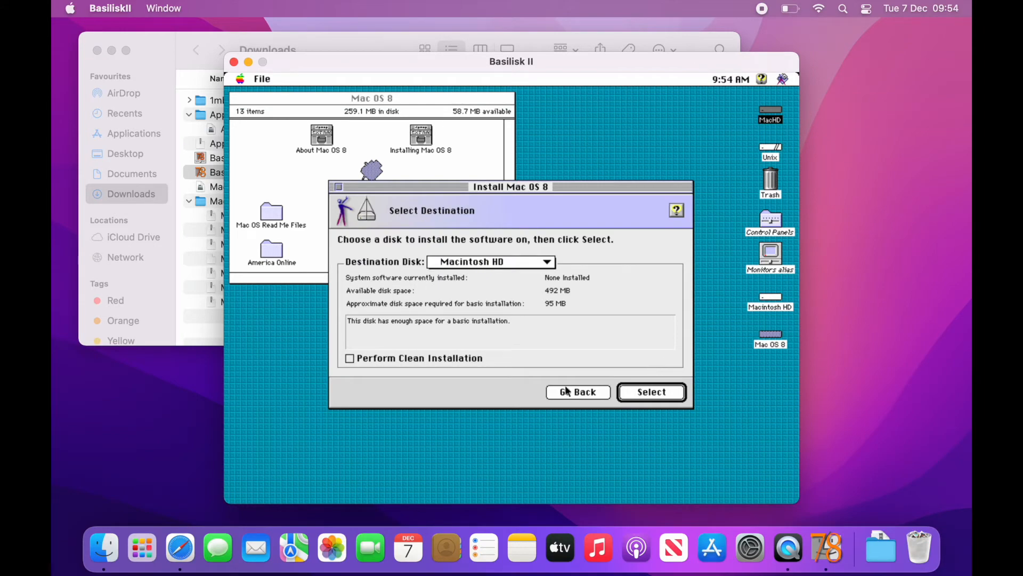
Confirm Macintosh HD as the installation destination, pass the important information page and agree to the software license
{"action": "left_click", "coordinate": [650, 396]}
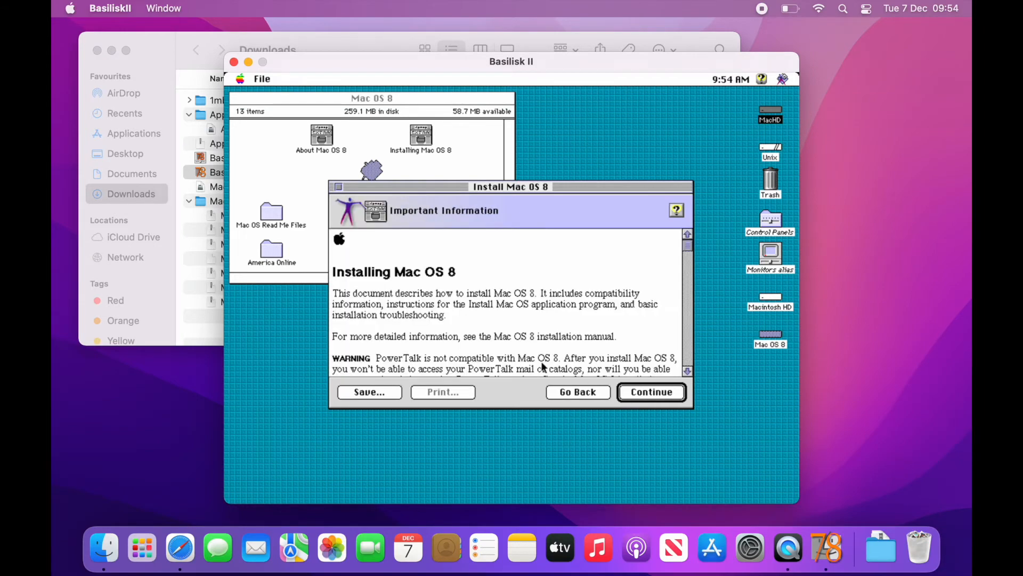
{"action": "left_click", "coordinate": [637, 394]}
{"action": "left_click", "coordinate": [637, 395]}
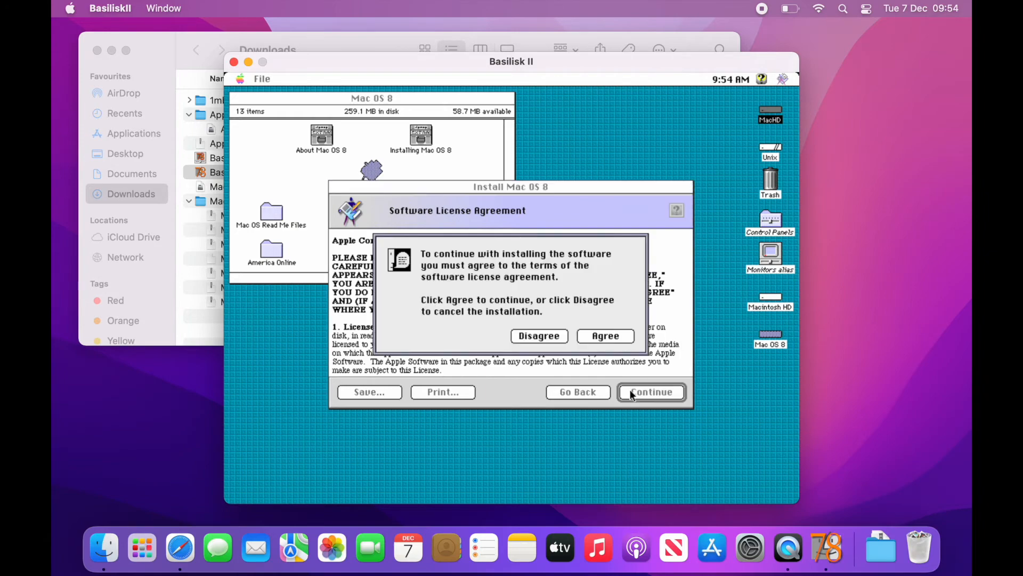
{"action": "left_click", "coordinate": [621, 337]}
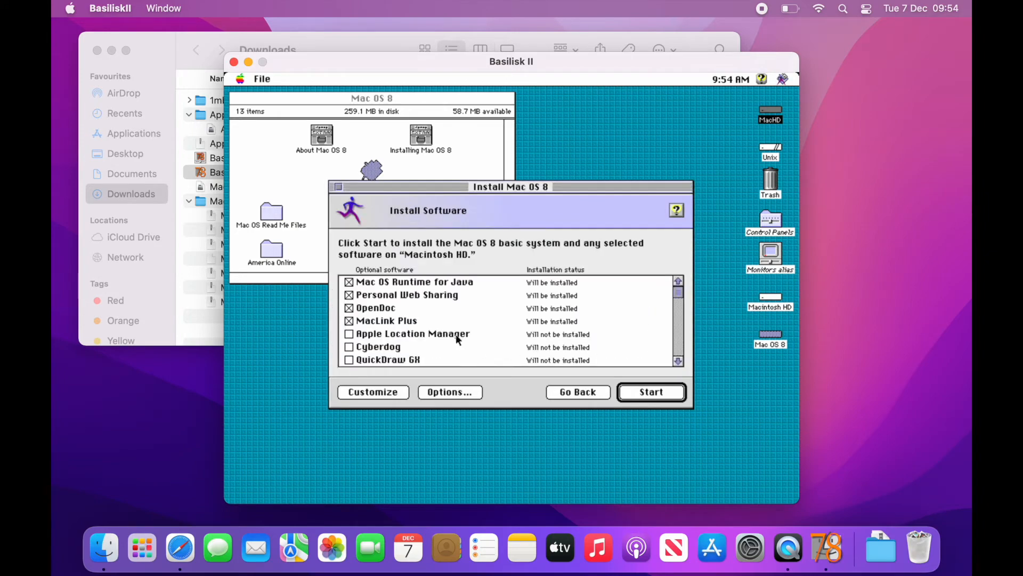
Exclude Mac OS Runtime for Java, Personal Web Sharing, OpenDoc and MacLink Plus from the optional software to install
{"action": "left_click", "coordinate": [349, 282]}
{"action": "left_click", "coordinate": [349, 294]}
{"action": "left_click", "coordinate": [349, 308]}
{"action": "left_click", "coordinate": [349, 321]}
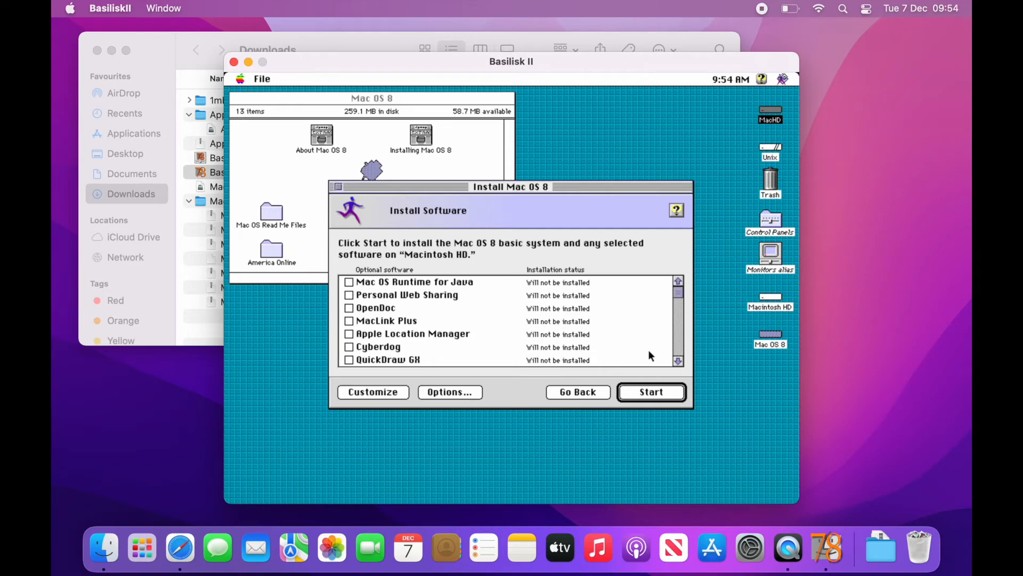
{"action": "left_click", "coordinate": [678, 361]}
{"action": "left_click", "coordinate": [678, 361]}
Customize the installation to leave out QuickDraw 3D as well, and start the selected software installers
{"action": "left_click", "coordinate": [402, 393]}
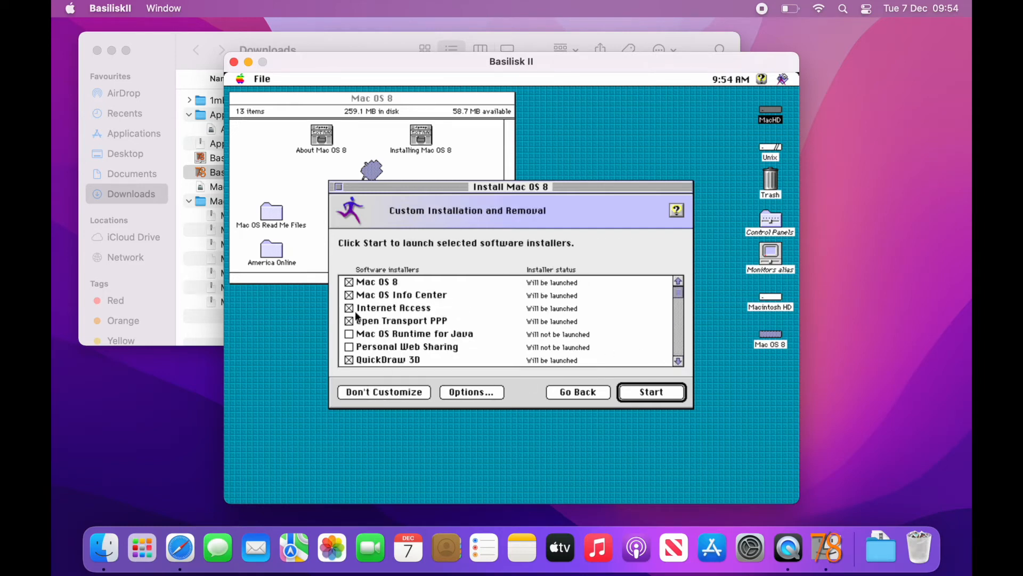
{"action": "left_click", "coordinate": [678, 361]}
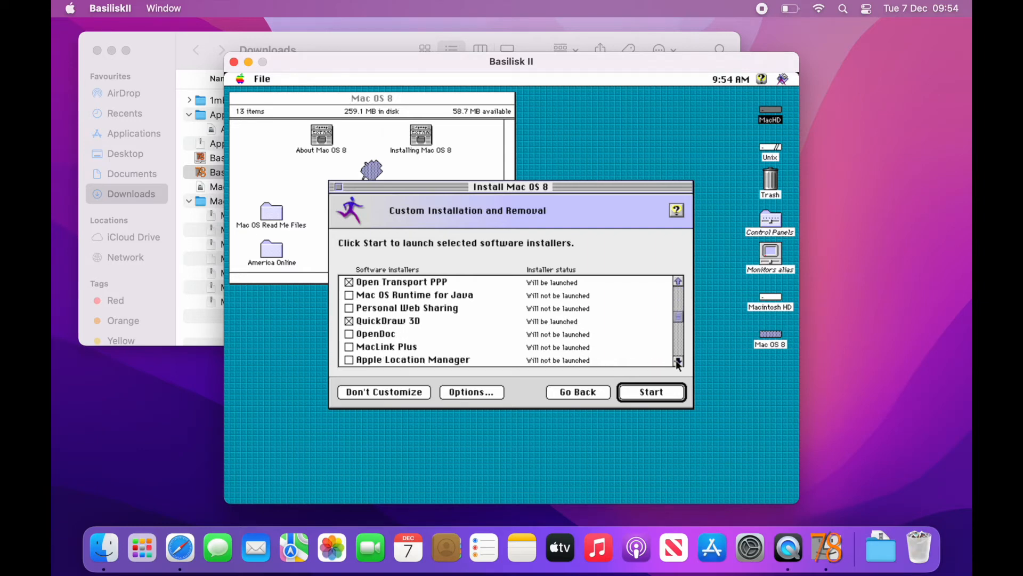
{"action": "left_click", "coordinate": [348, 295]}
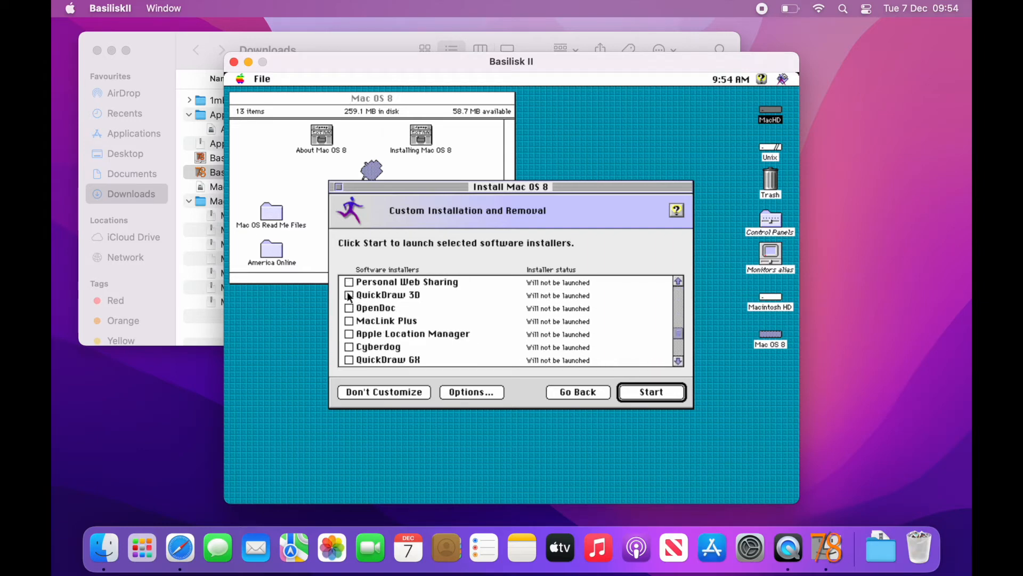
{"action": "left_click", "coordinate": [678, 361]}
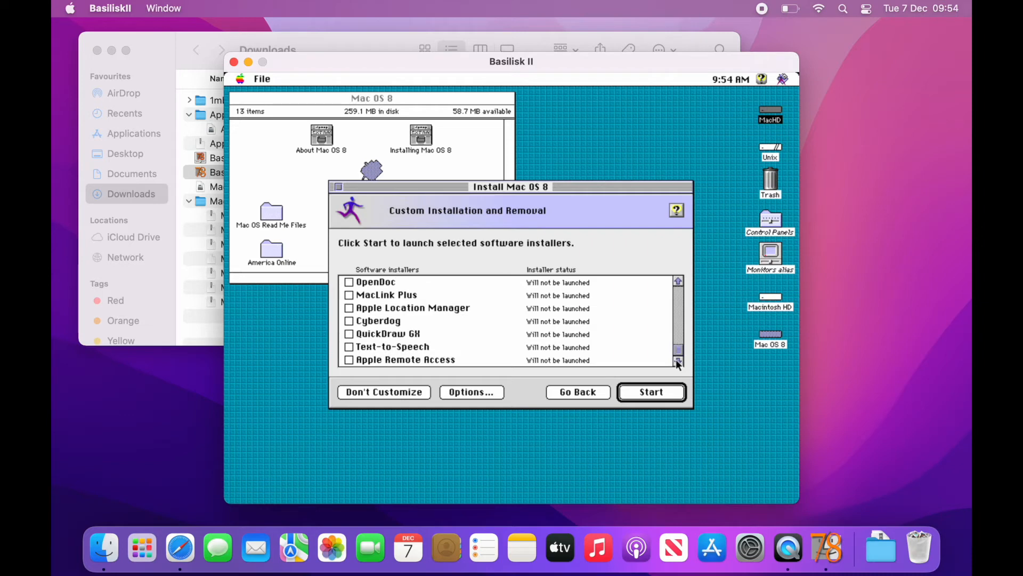
{"action": "left_click", "coordinate": [678, 281]}
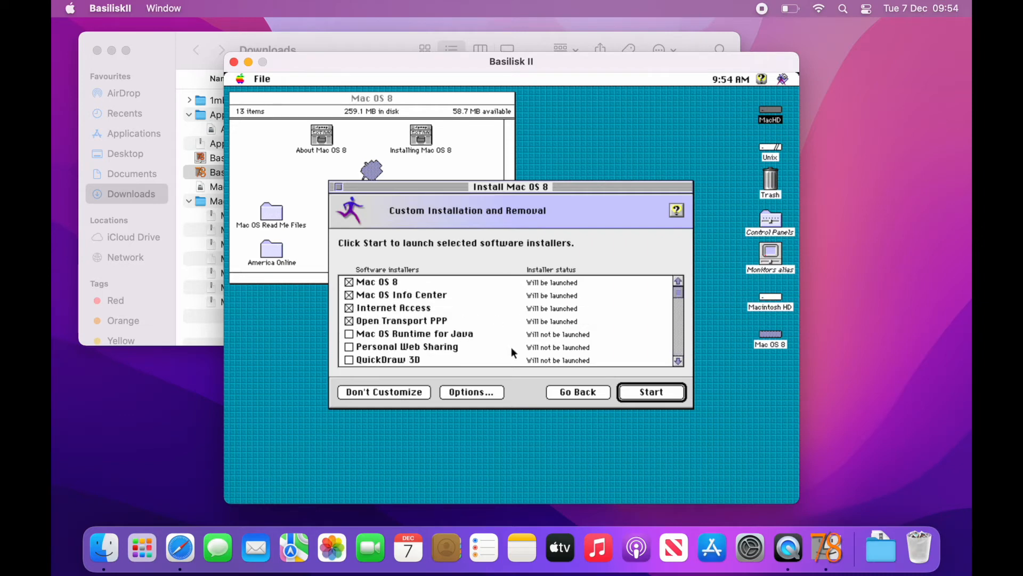
{"action": "left_click", "coordinate": [644, 394]}
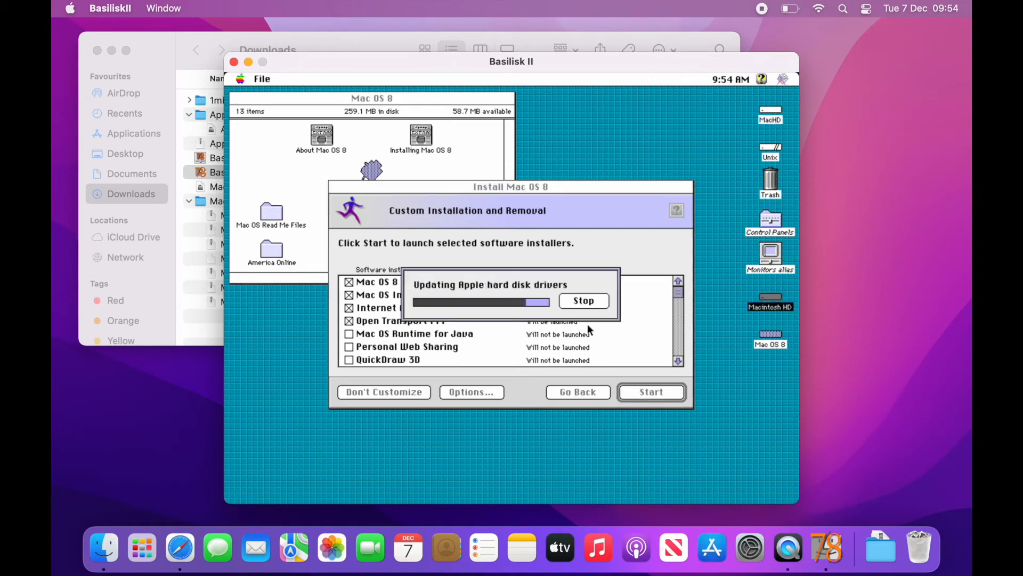
Continue to a Custom Install of the system software and select Universal System for any supported computer
{"action": "left_click", "coordinate": [613, 374]}
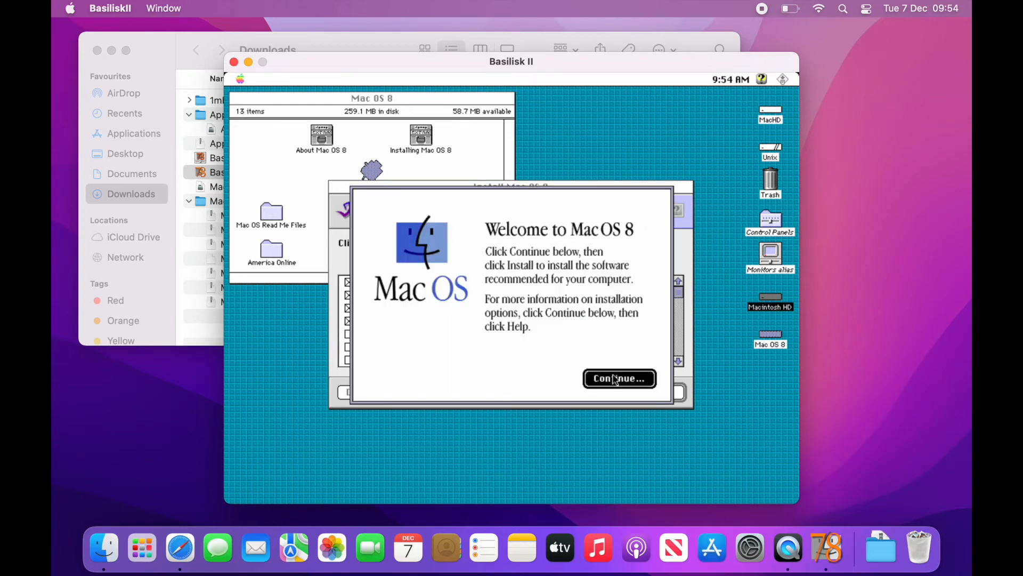
{"action": "left_click", "coordinate": [423, 212]}
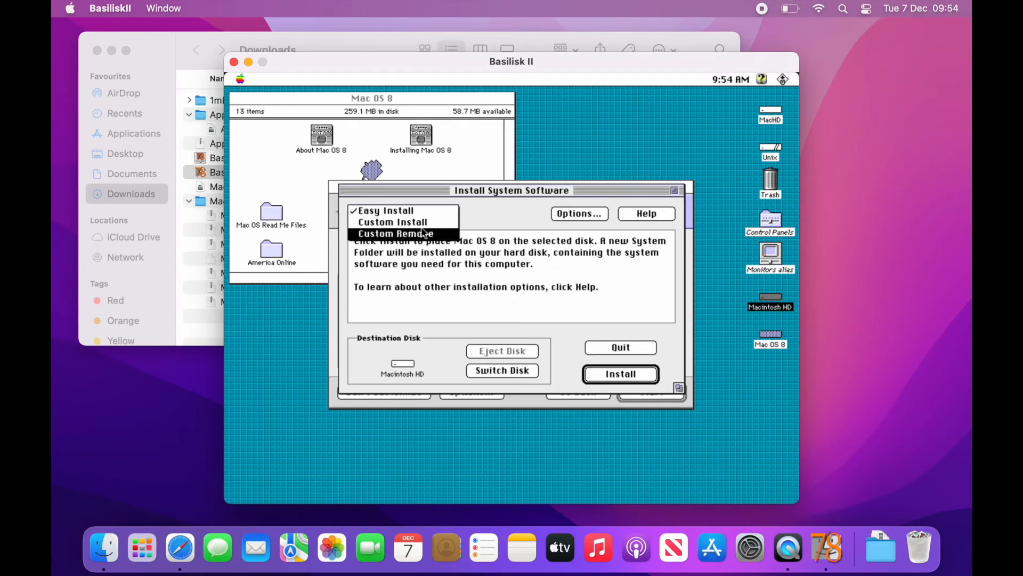
{"action": "left_click", "coordinate": [424, 226]}
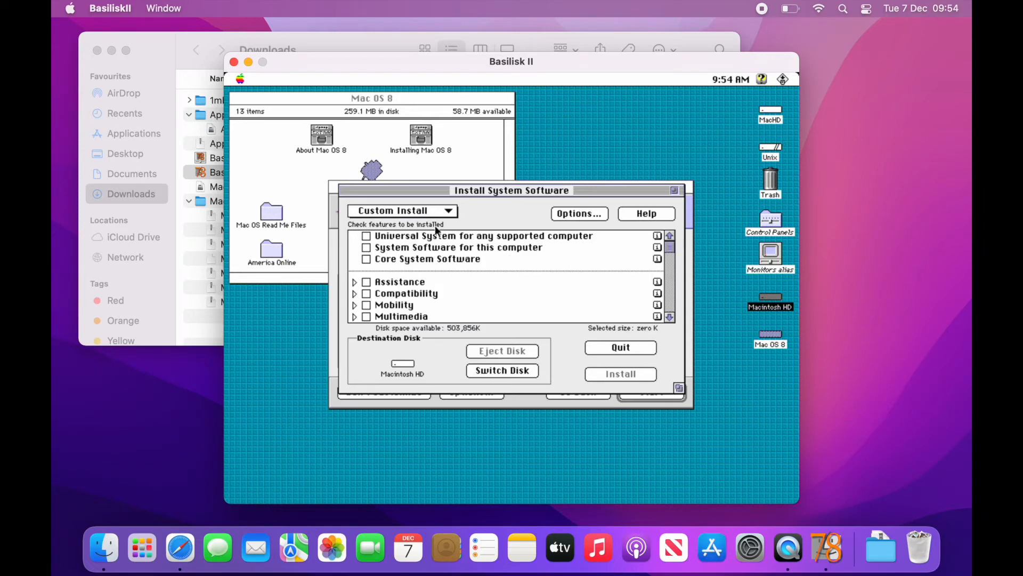
{"action": "left_click", "coordinate": [373, 238]}
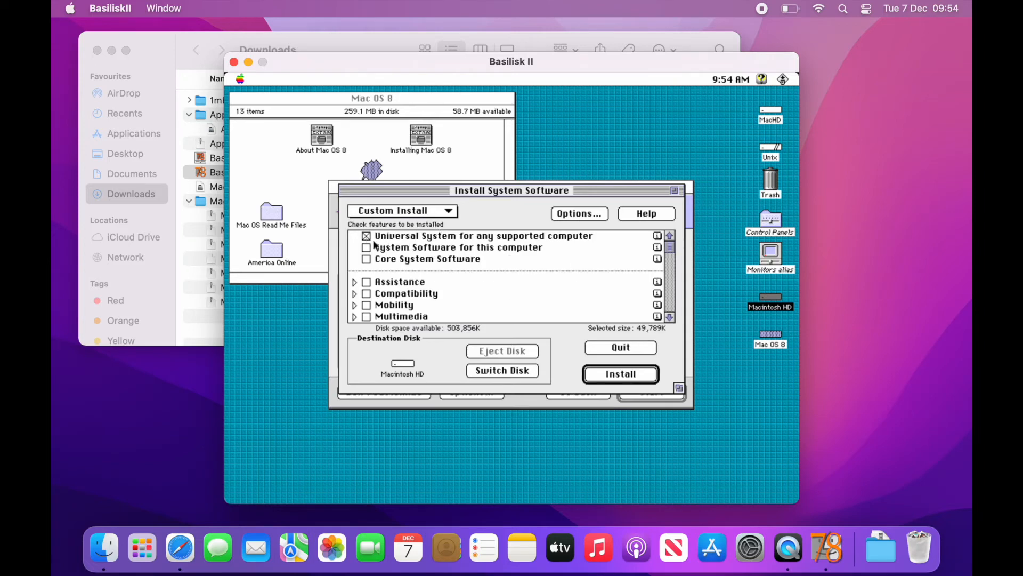
Select Control Strip among the Control Panels features, and run the installation onto Macintosh HD until the installer is closed
{"action": "left_click", "coordinate": [669, 316]}
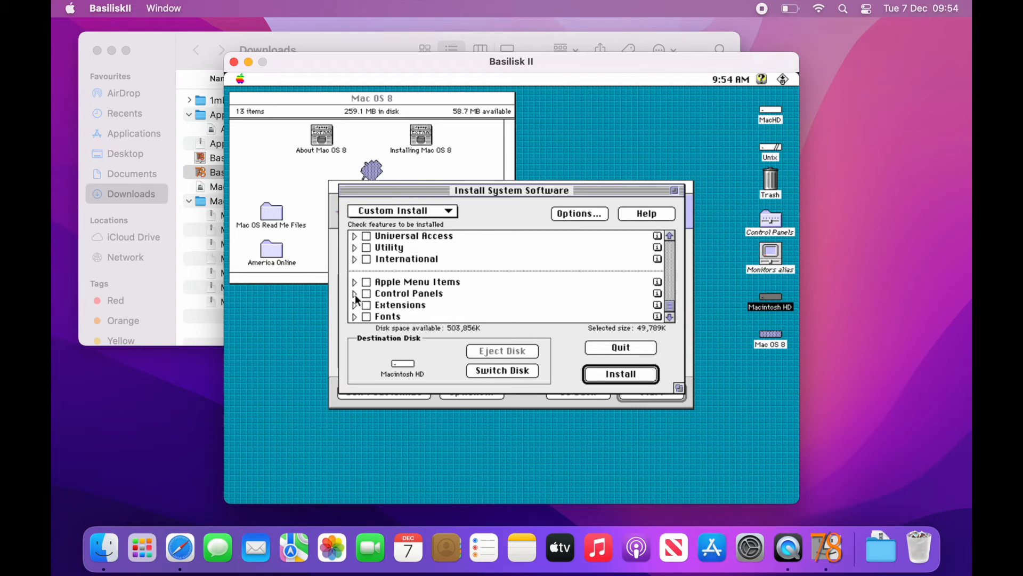
{"action": "left_click", "coordinate": [355, 293]}
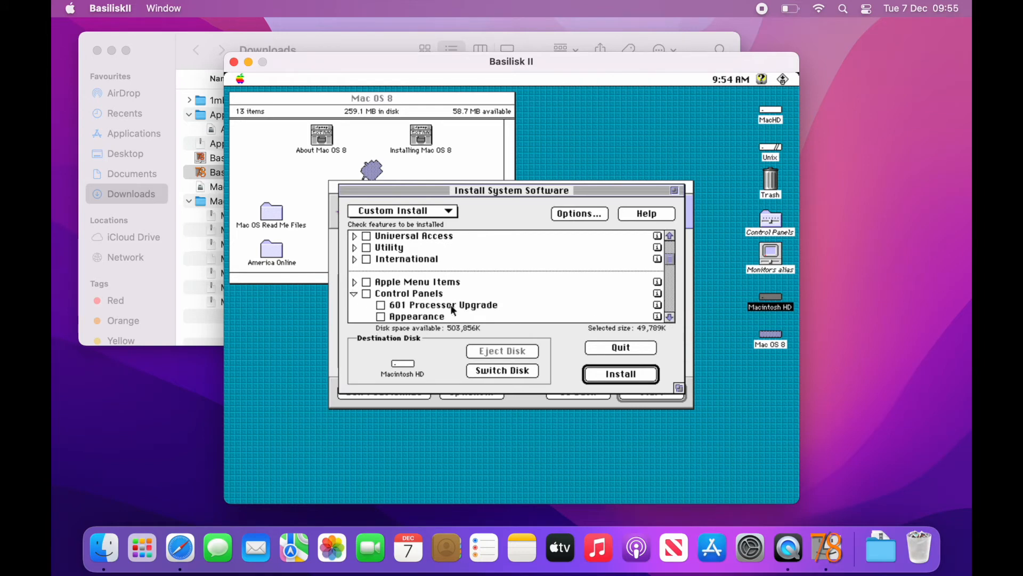
{"action": "left_click", "coordinate": [669, 317]}
{"action": "left_click", "coordinate": [670, 317]}
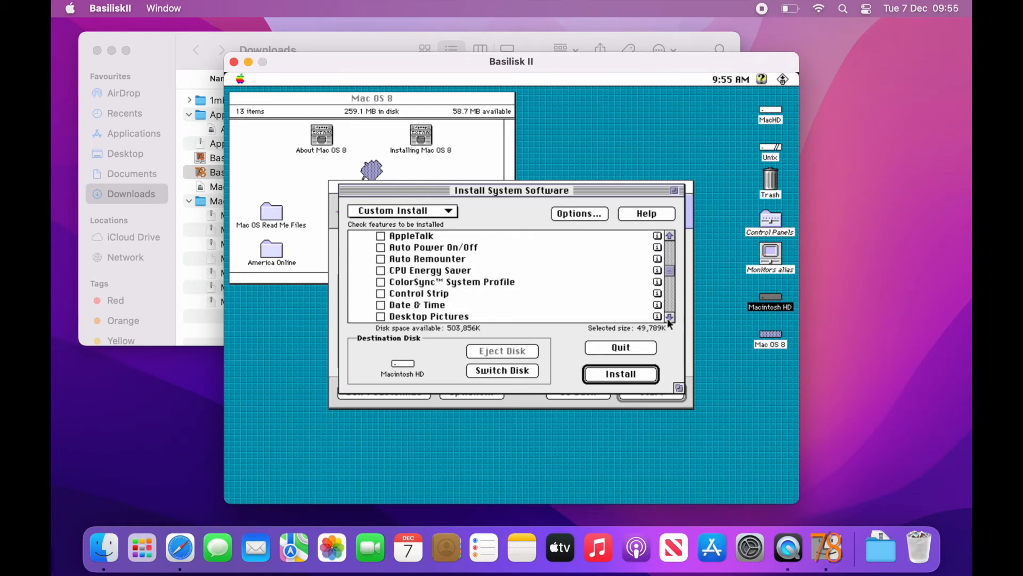
{"action": "left_click", "coordinate": [669, 317]}
{"action": "left_click", "coordinate": [670, 317]}
{"action": "left_click", "coordinate": [381, 271]}
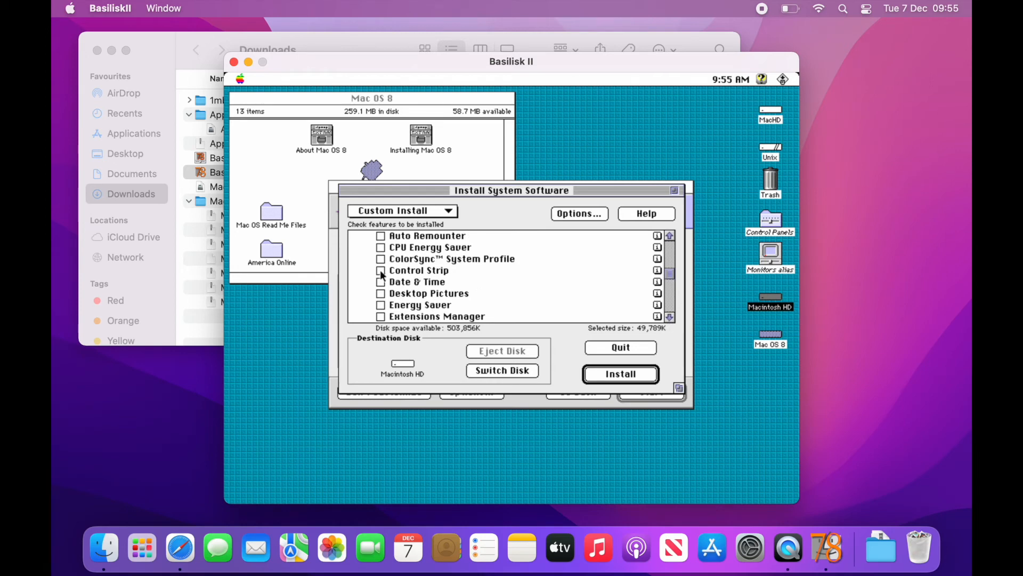
{"action": "left_click", "coordinate": [639, 373]}
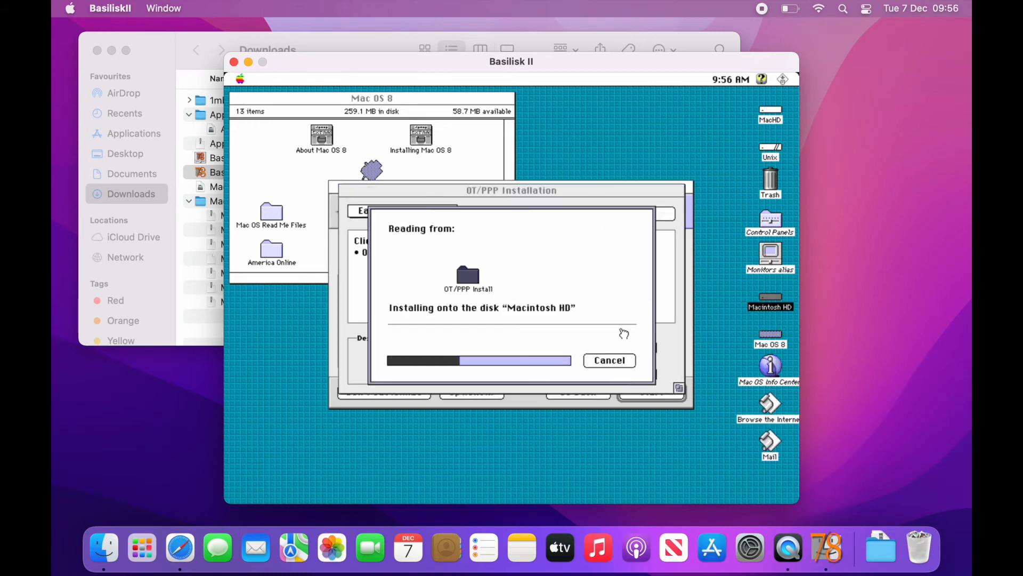
{"action": "left_click", "coordinate": [608, 324]}
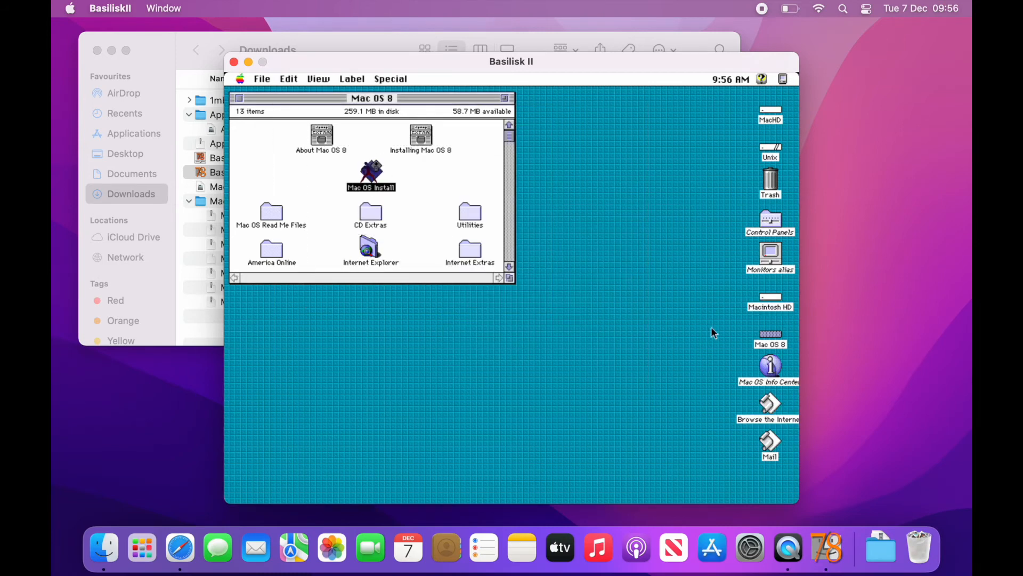
Open the Extensions folder inside the System Folder on Macintosh HD
{"action": "double_click", "coordinate": [769, 298]}
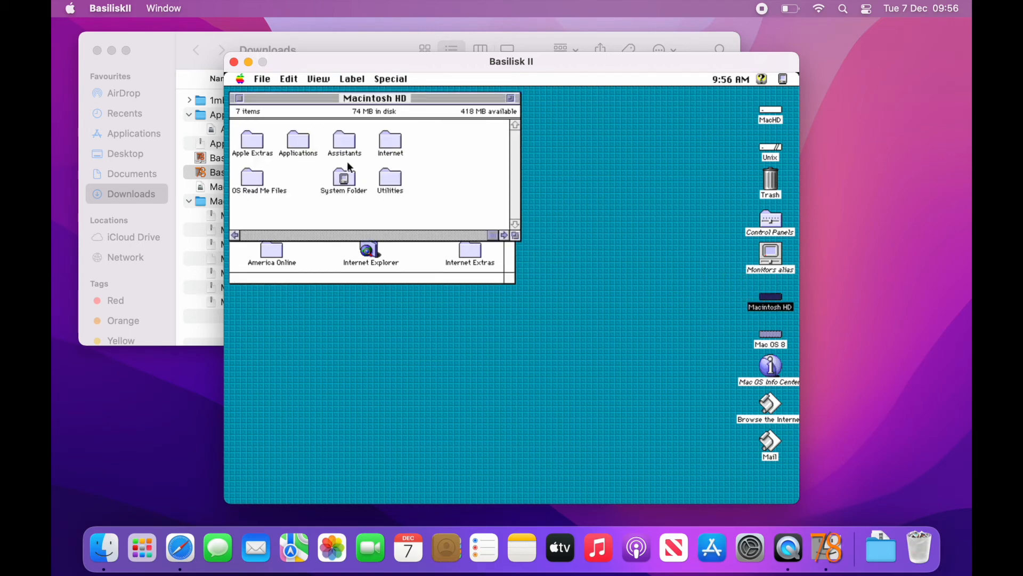
{"action": "double_click", "coordinate": [344, 180]}
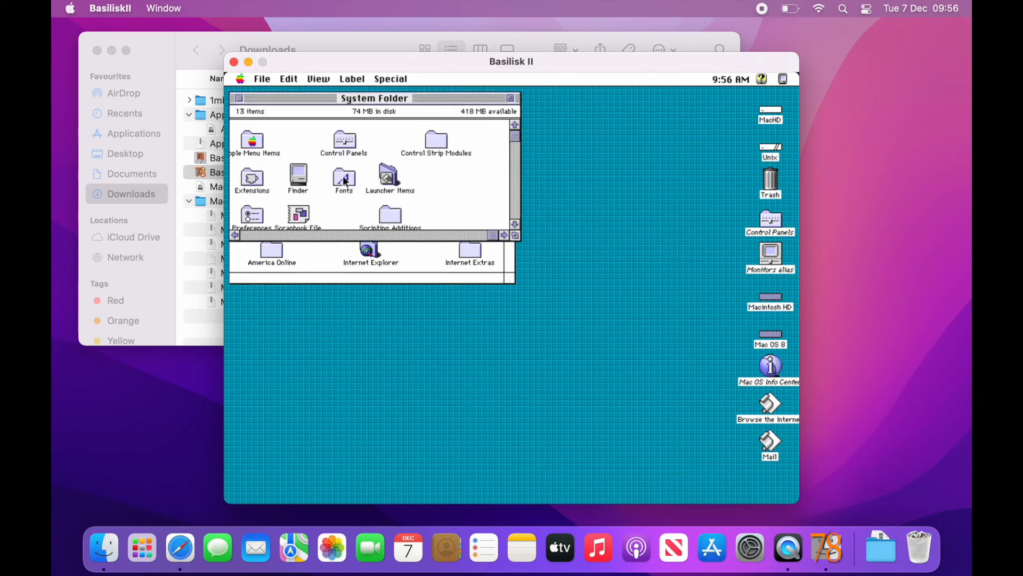
{"action": "key", "text": "e"}
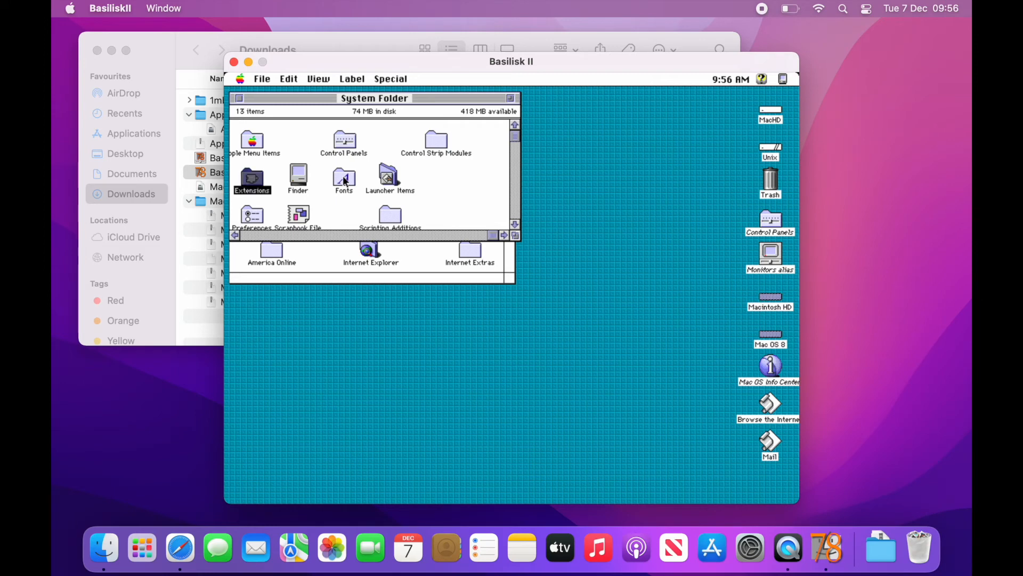
{"action": "double_click", "coordinate": [253, 178]}
Move the A/ROSE extension from the Extensions folder to the Trash and empty the Trash
{"action": "left_click", "coordinate": [343, 181]}
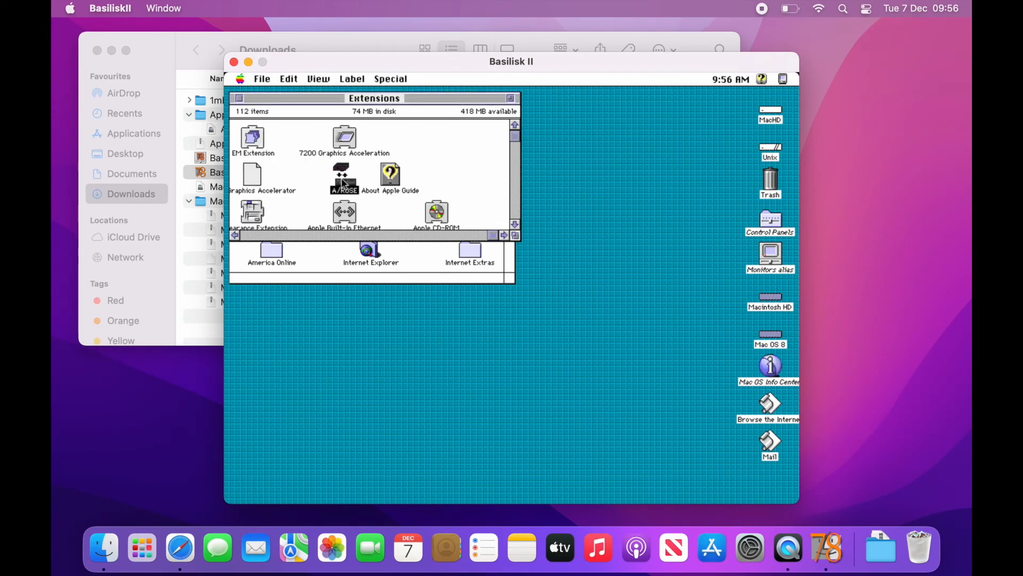
{"action": "left_click_drag", "start_coordinate": [484, 291], "coordinate": [631, 360]}
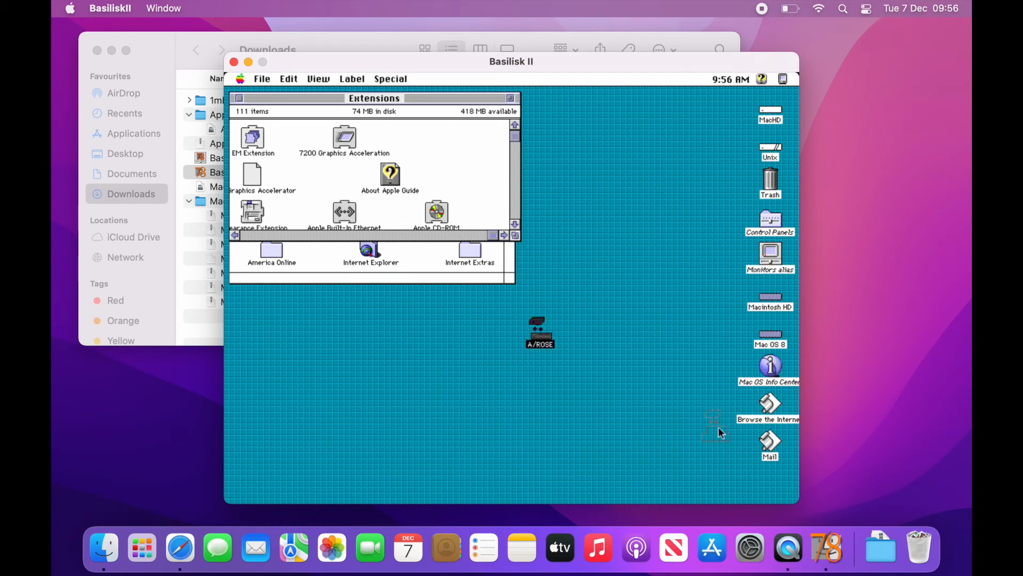
{"action": "left_click_drag", "start_coordinate": [742, 297], "coordinate": [771, 189]}
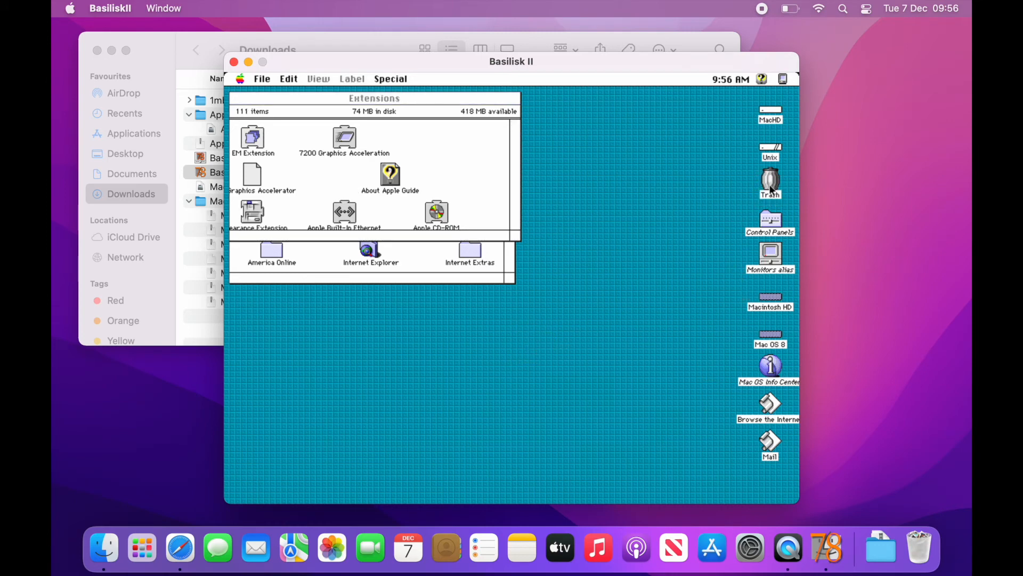
{"action": "left_click", "coordinate": [385, 80]}
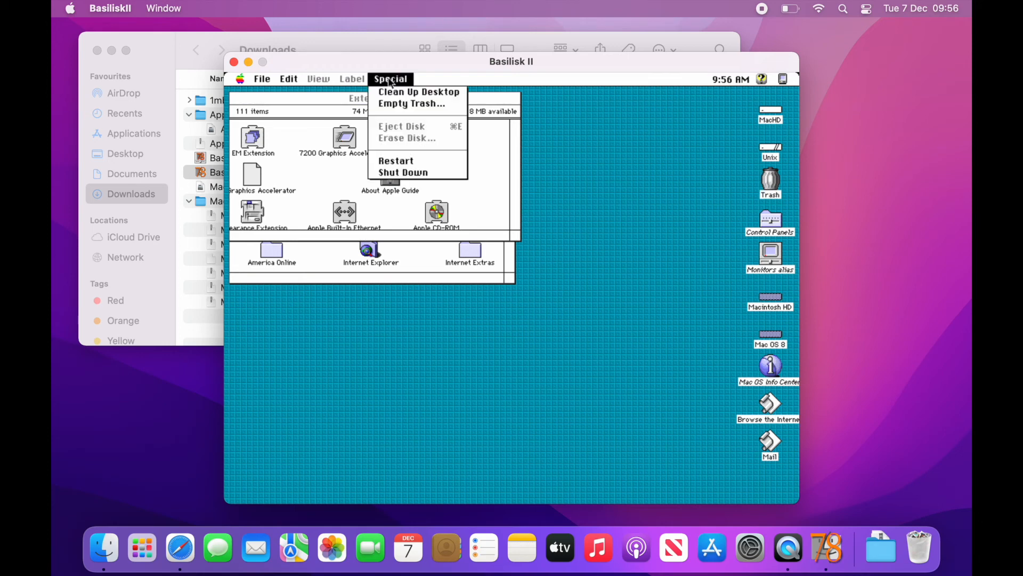
{"action": "left_click", "coordinate": [390, 104]}
{"action": "left_click", "coordinate": [615, 215]}
Close all open folder and disk windows and shut down the emulated Mac
{"action": "left_click", "coordinate": [241, 99]}
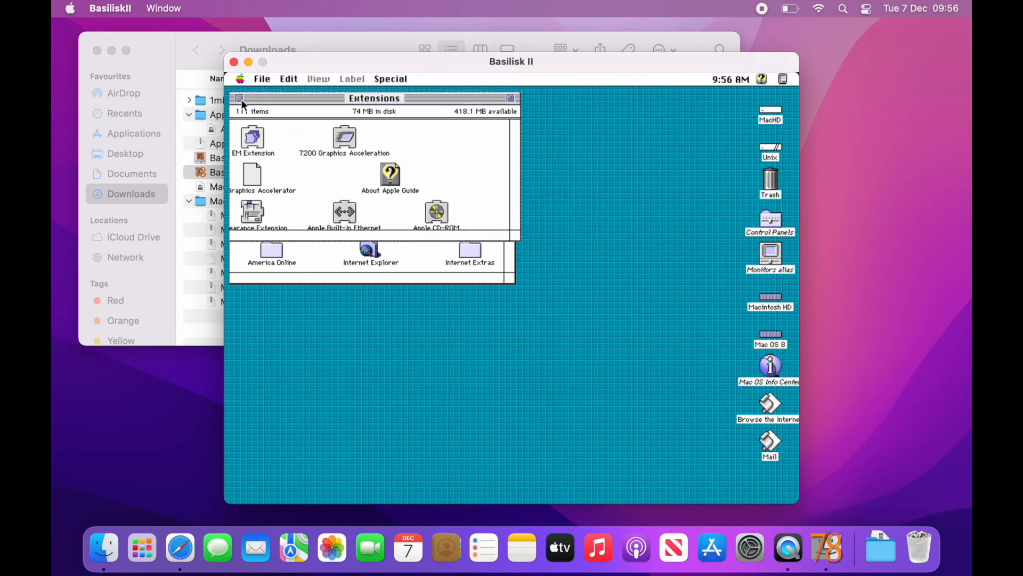
{"action": "left_click", "coordinate": [241, 99]}
{"action": "left_click", "coordinate": [241, 99]}
{"action": "left_click", "coordinate": [241, 99]}
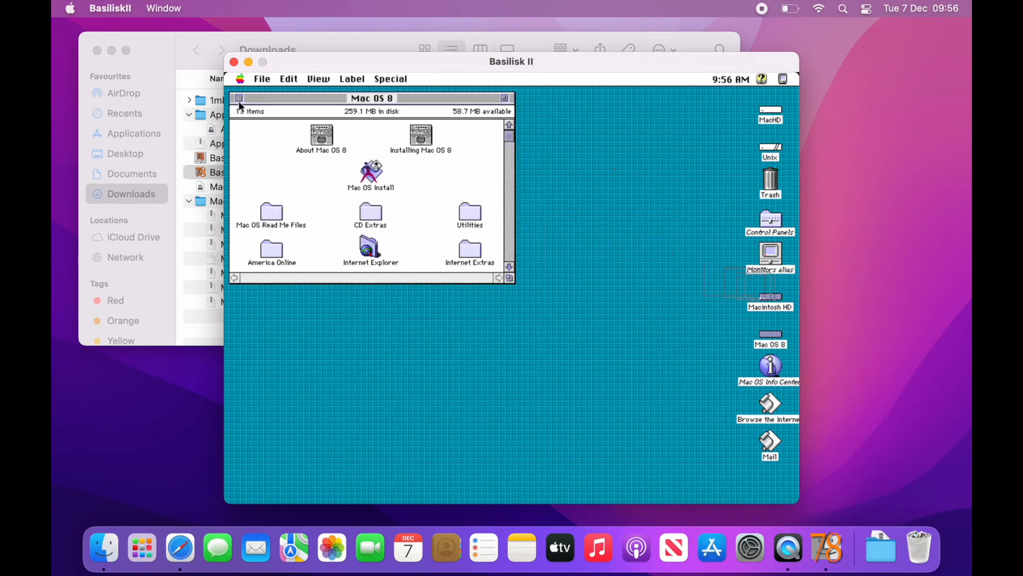
{"action": "left_click", "coordinate": [240, 98]}
{"action": "left_click", "coordinate": [386, 83]}
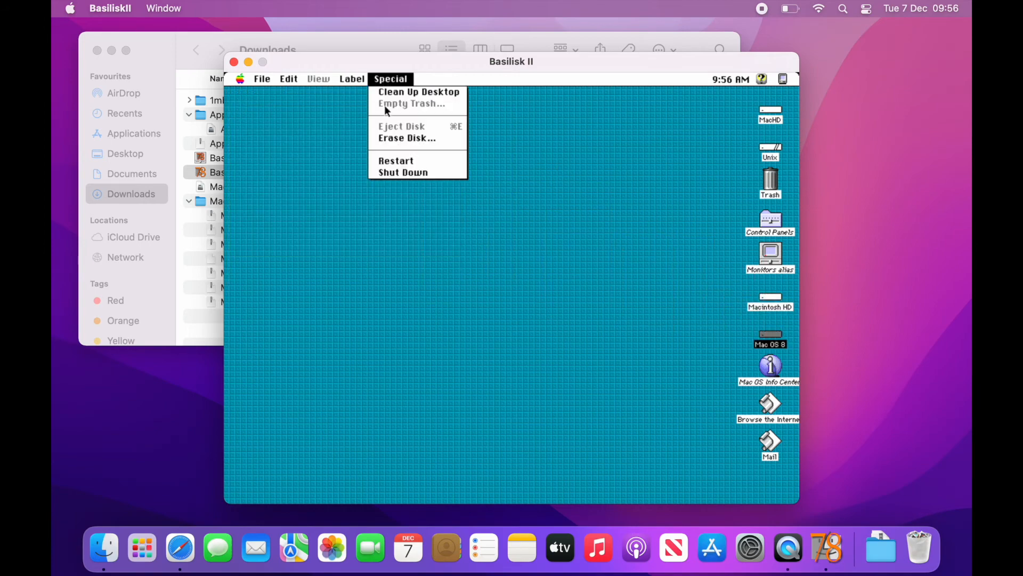
{"action": "left_click", "coordinate": [396, 173]}
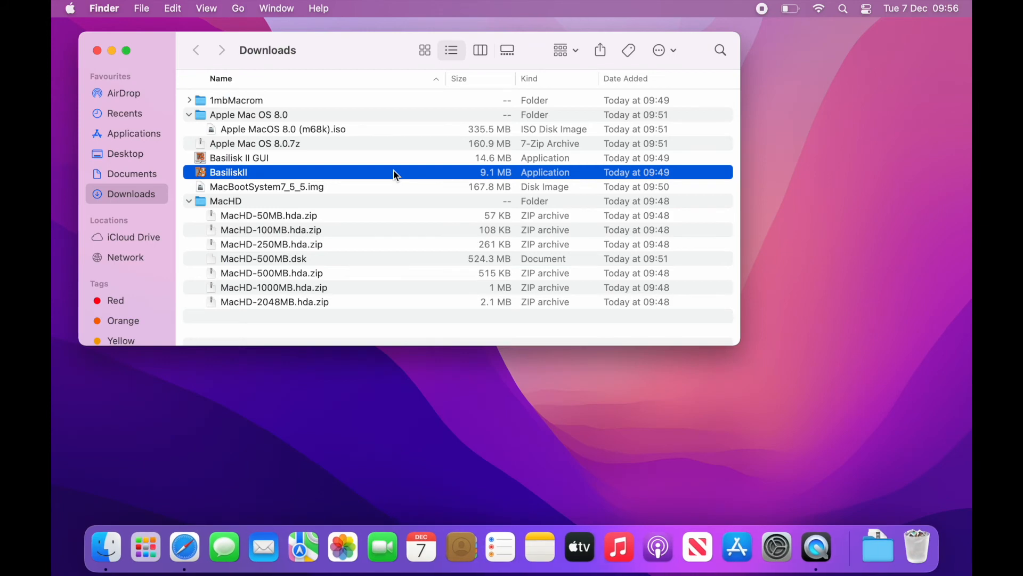
In Basilisk II GUI, remove MacBootSystem7_5_5.img and Apple MacOS 8.0 (m68k).iso from the volumes, save the preferences and start the emulator
{"action": "double_click", "coordinate": [246, 160]}
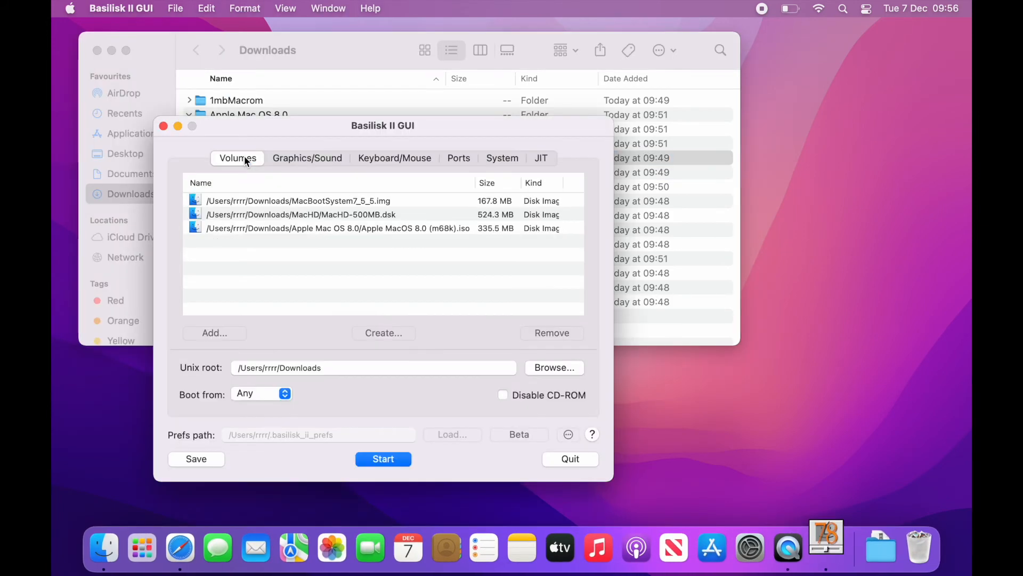
{"action": "left_click", "coordinate": [339, 202]}
{"action": "left_click", "coordinate": [539, 335]}
{"action": "left_click", "coordinate": [395, 214]}
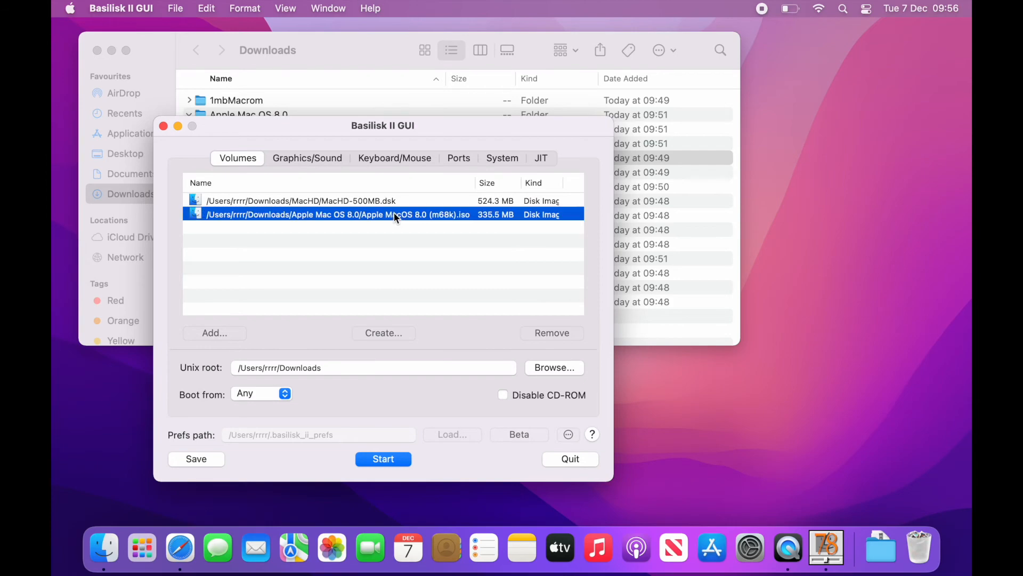
{"action": "left_click", "coordinate": [553, 333]}
{"action": "left_click", "coordinate": [201, 457]}
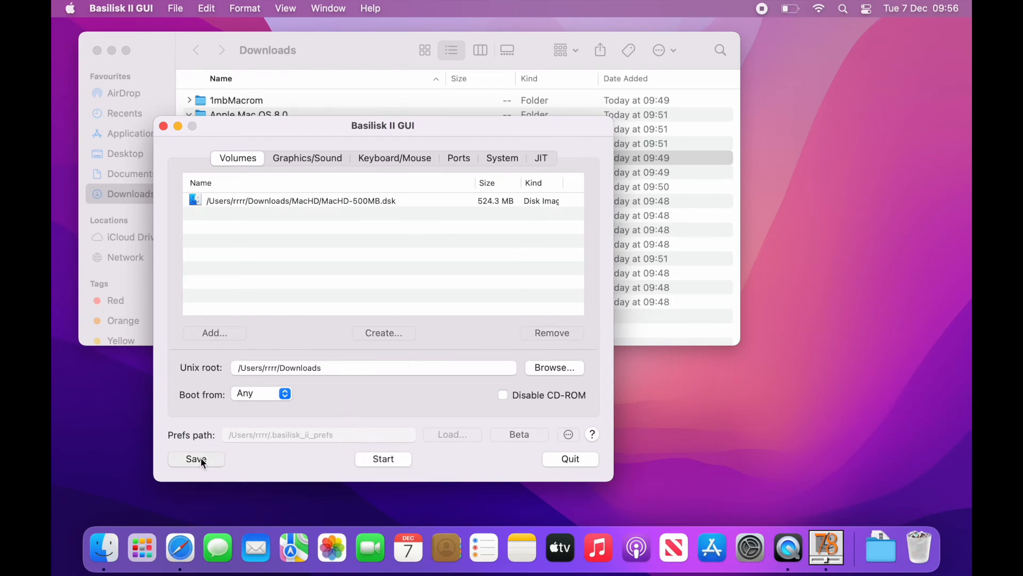
{"action": "left_click", "coordinate": [393, 458]}
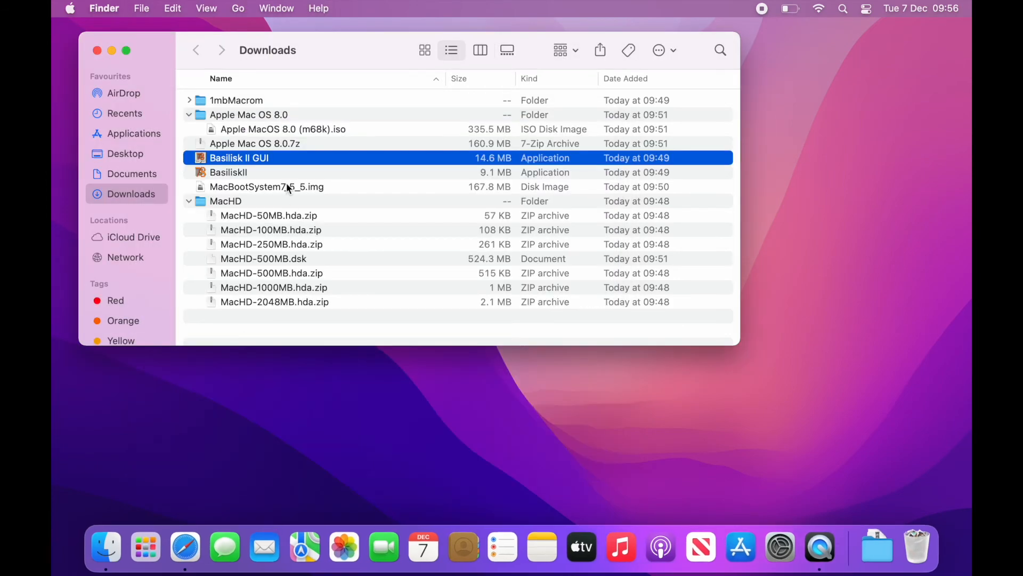
Start the BasiliskII emulator and quit the Mac OS Setup Assistant without saving any answers
{"action": "double_click", "coordinate": [225, 172]}
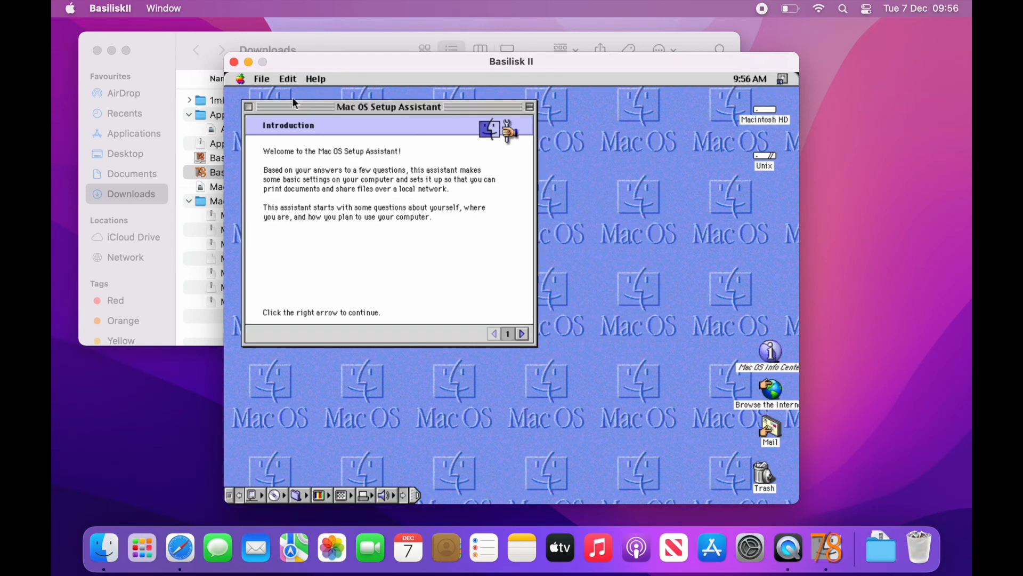
{"action": "left_click_drag", "start_coordinate": [261, 78], "coordinate": [267, 101]}
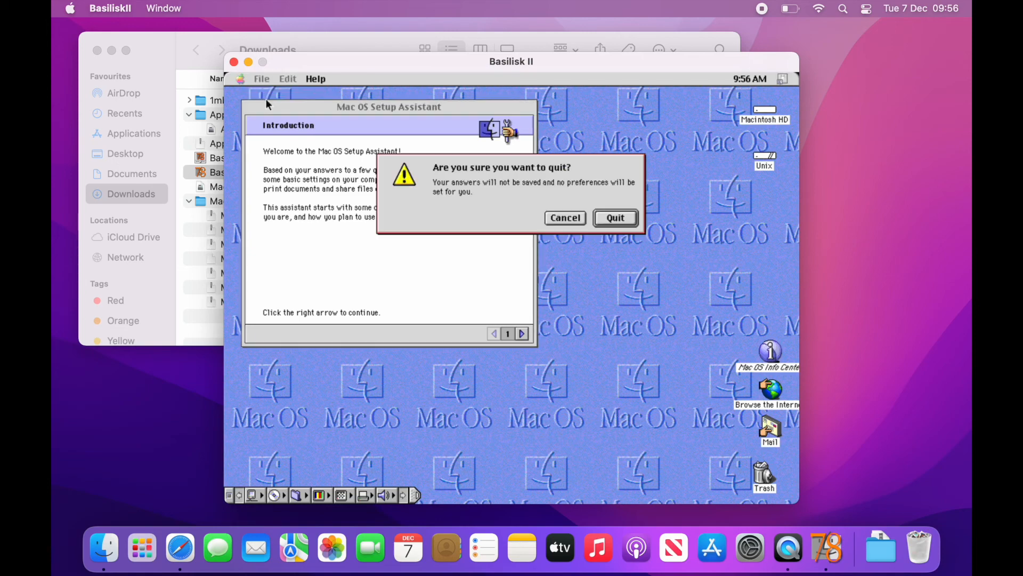
{"action": "left_click", "coordinate": [601, 219]}
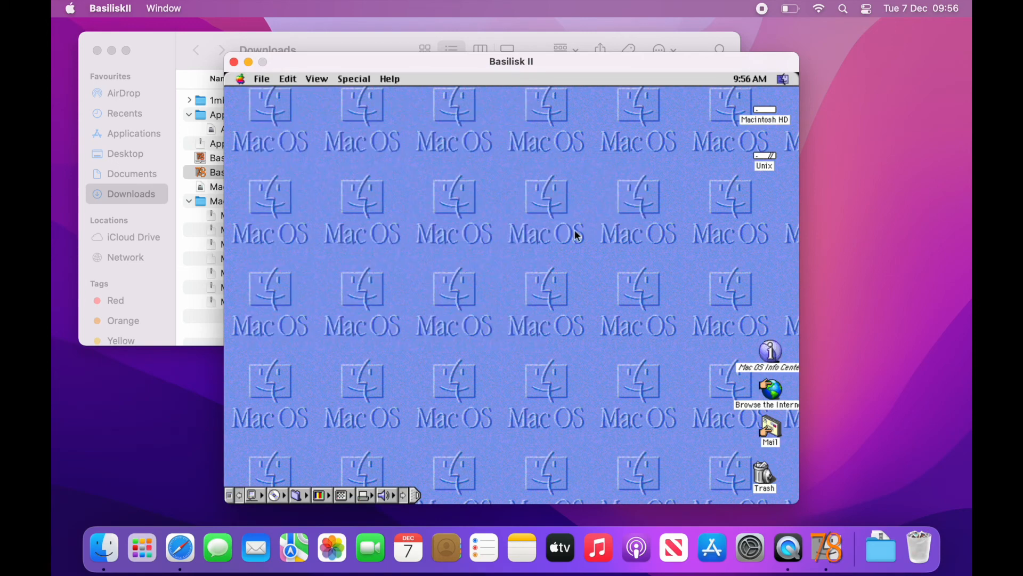
Switch to Safari, open macintoshgarden.org in a new tab and search the site for AARON
{"action": "left_click", "coordinate": [179, 547]}
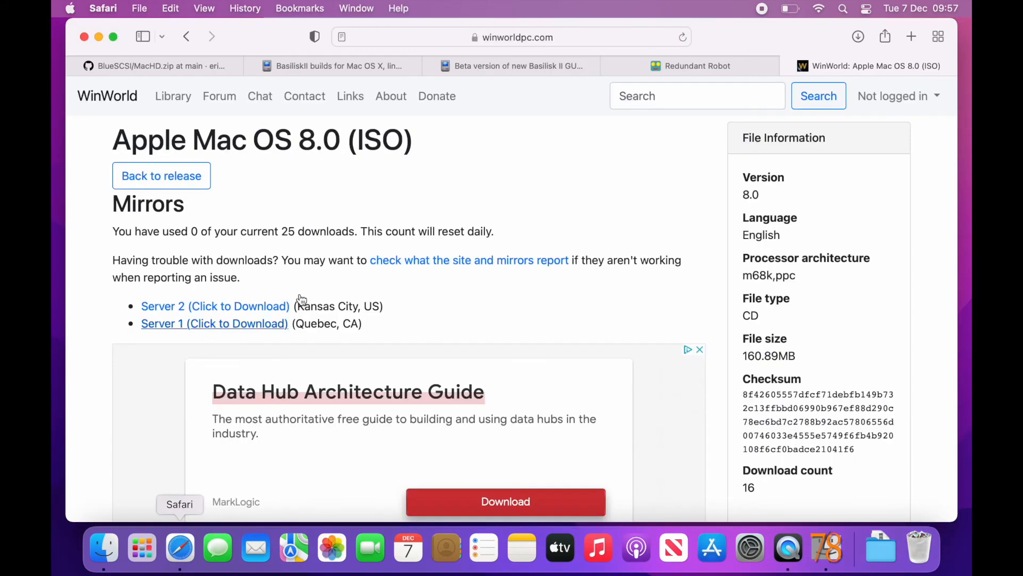
{"action": "key", "text": "super+t"}
{"action": "type", "text": "maci"}
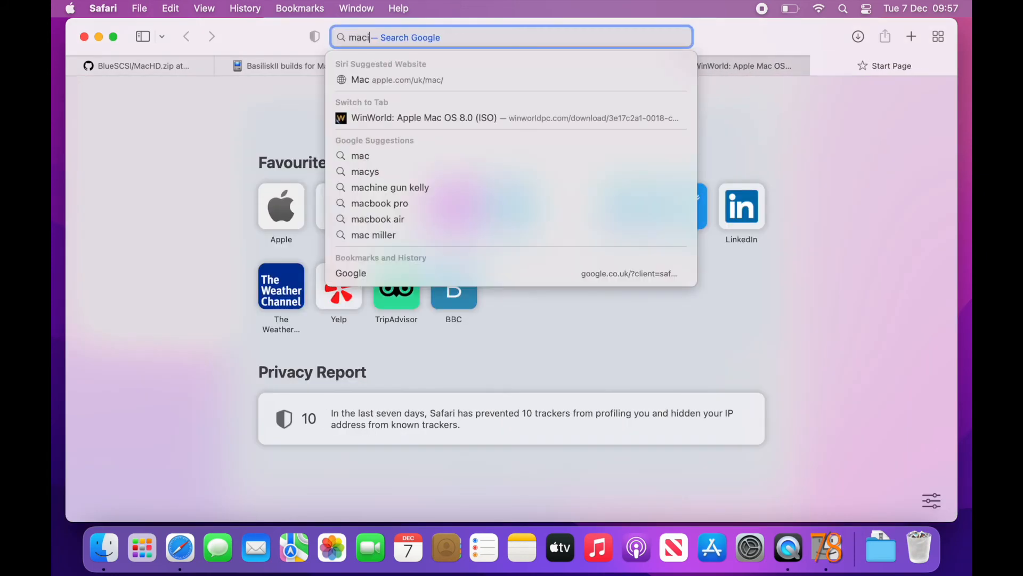
{"action": "type", "text": "ntoshgarden.org"}
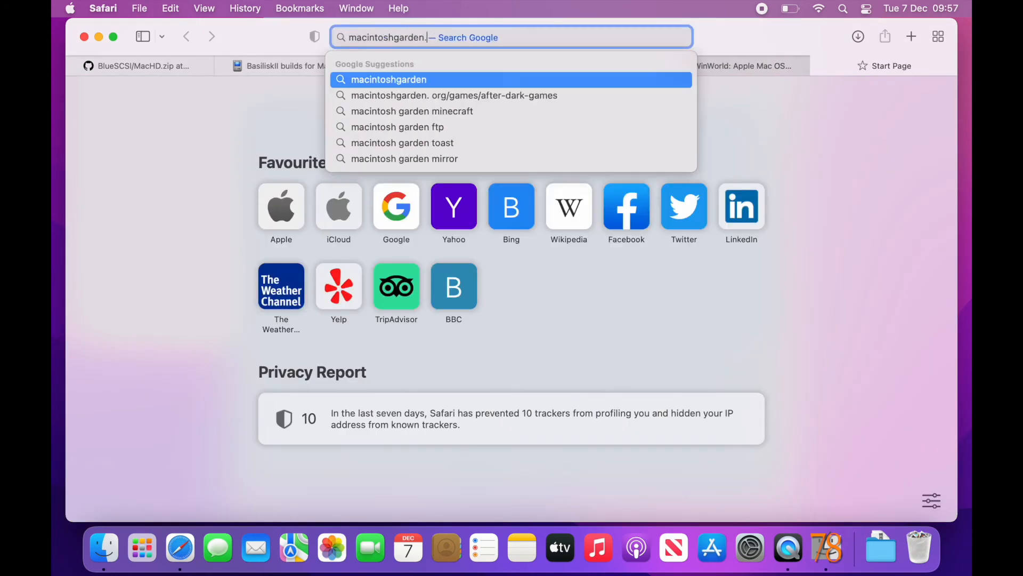
{"action": "key", "text": "Return"}
{"action": "type", "text": "AARON"}
{"action": "key", "text": "Return"}
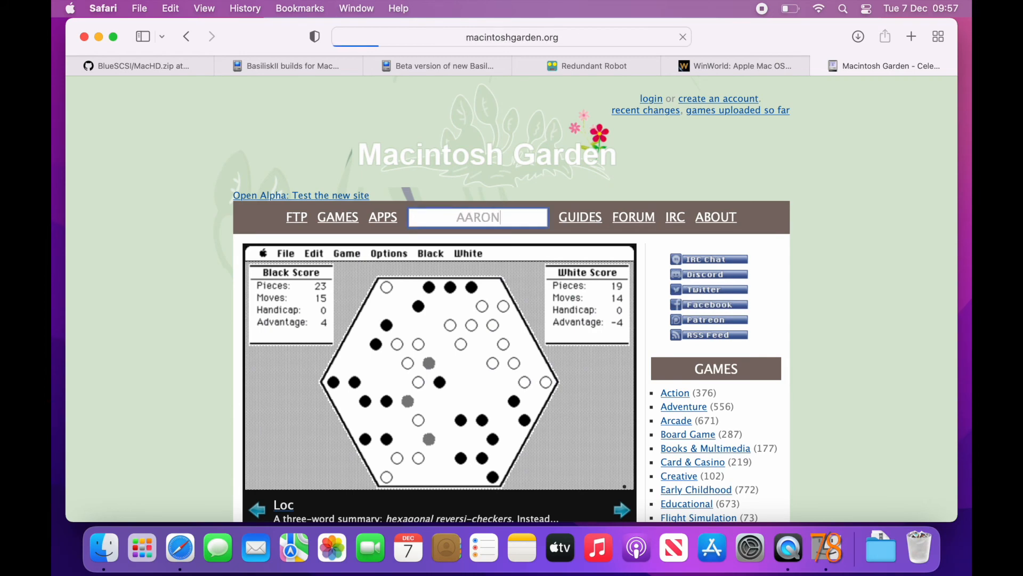
Download aaron-161-fat.hqx from the Aaron 1.x page, allowing the download, and hide the browser
{"action": "left_click", "coordinate": [269, 395]}
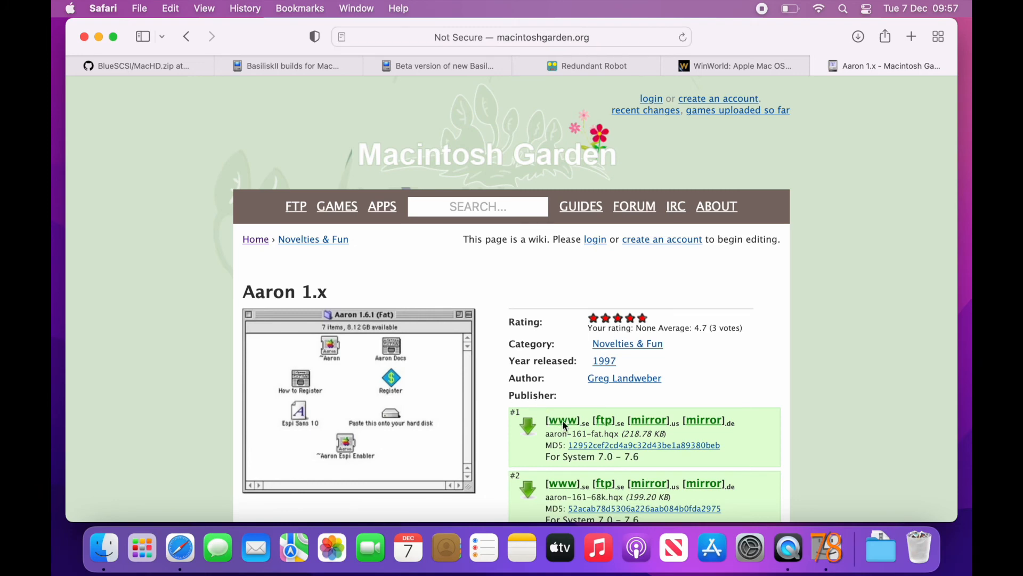
{"action": "left_click", "coordinate": [564, 423]}
{"action": "left_click", "coordinate": [639, 315]}
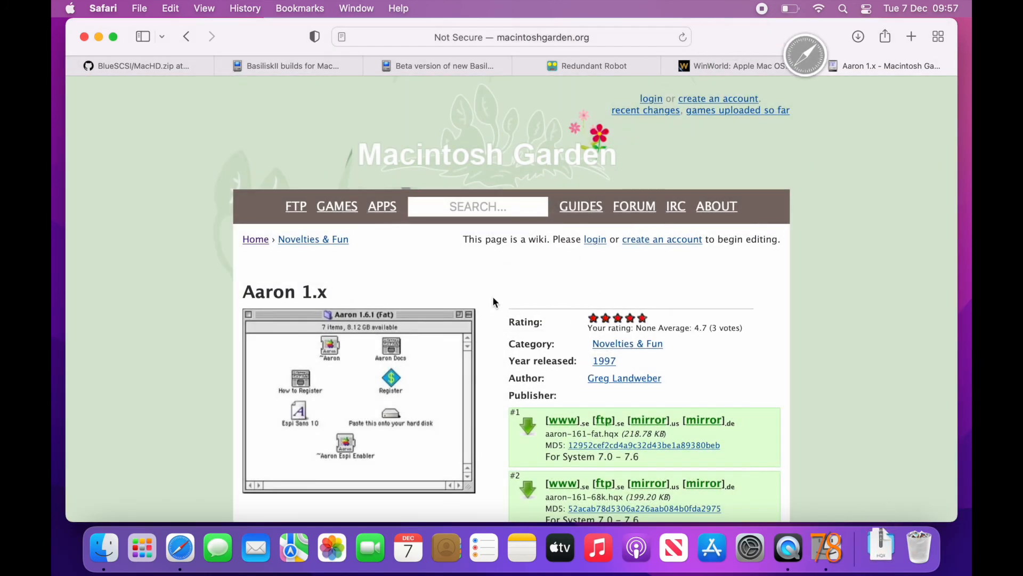
{"action": "key", "text": "super+h"}
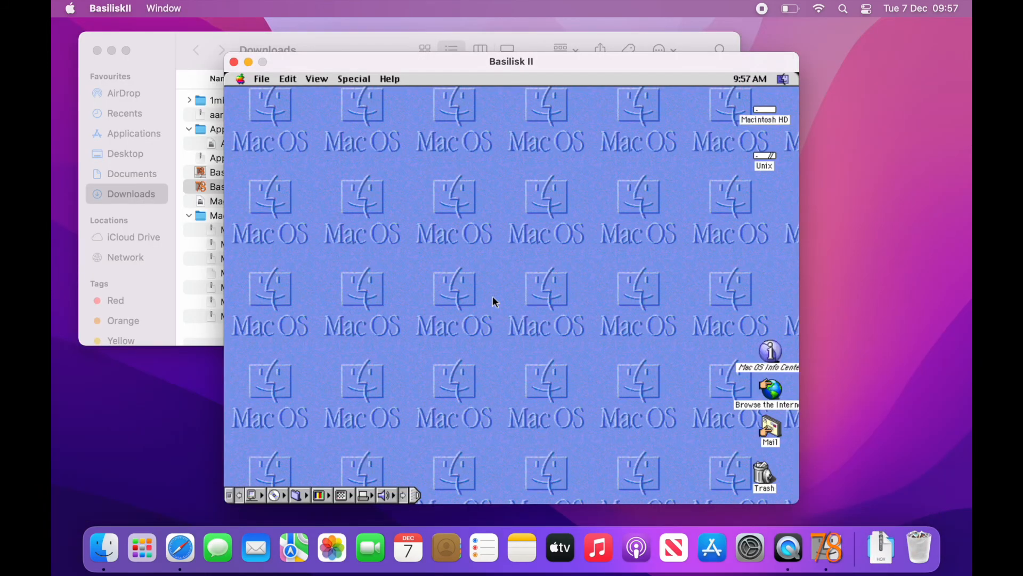
Copy aaron-161-fat.hqx from the Unix volume to Macintosh HD, expand it there and open the Aaron 1.6.1 (Fat) folder
{"action": "double_click", "coordinate": [764, 158]}
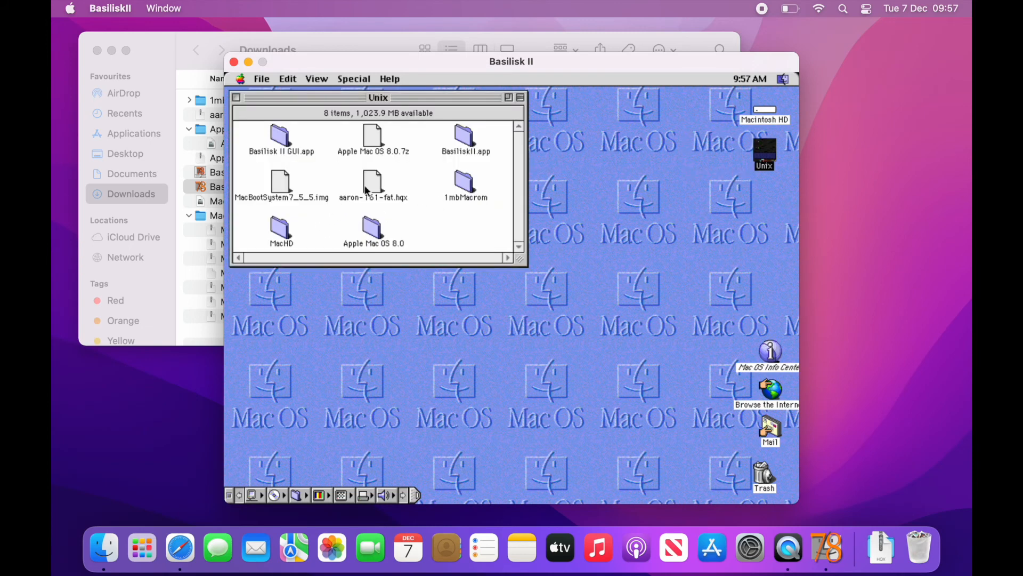
{"action": "double_click", "coordinate": [773, 120]}
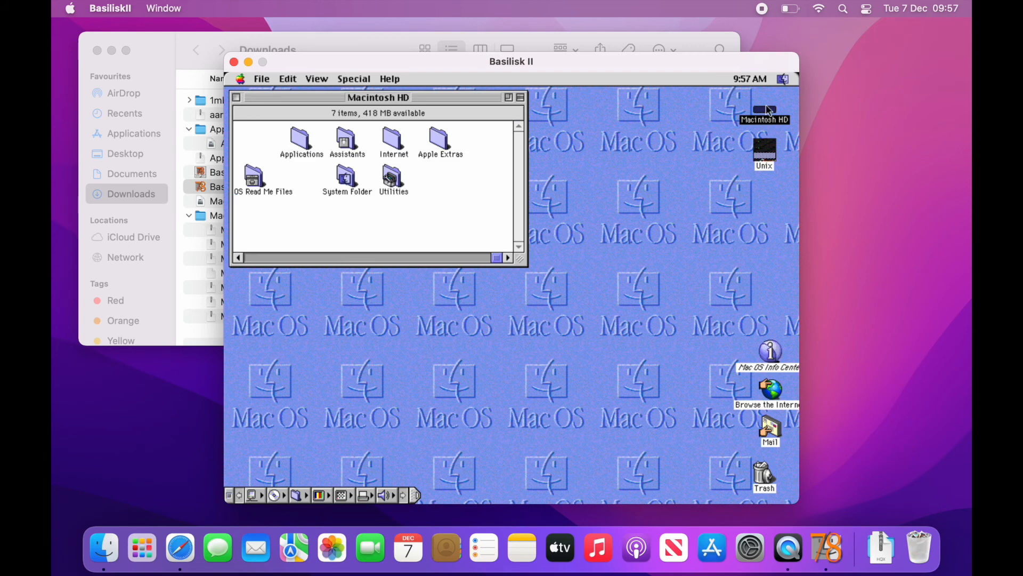
{"action": "left_click_drag", "start_coordinate": [421, 103], "coordinate": [466, 311]}
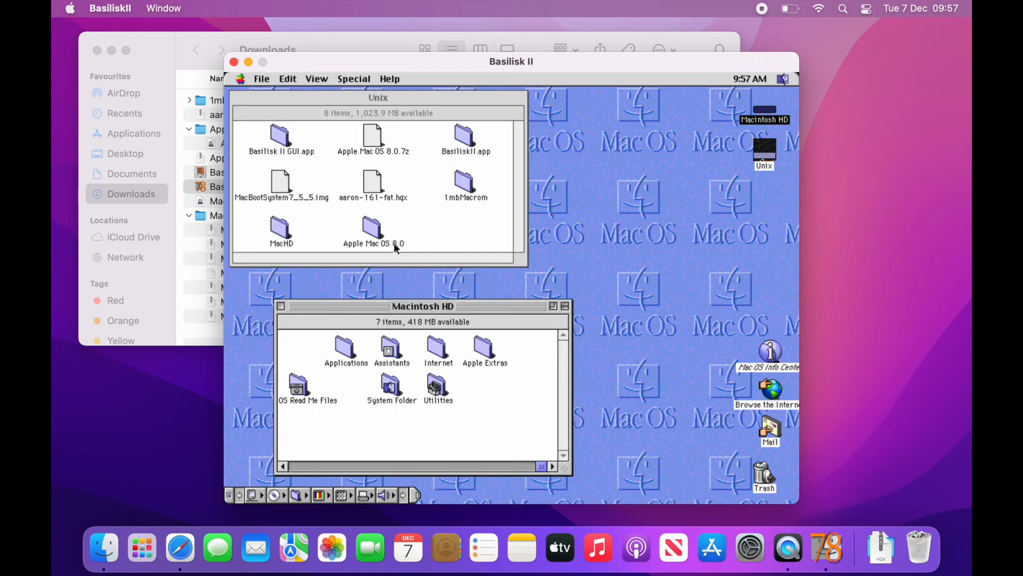
{"action": "left_click_drag", "start_coordinate": [373, 184], "coordinate": [401, 435]}
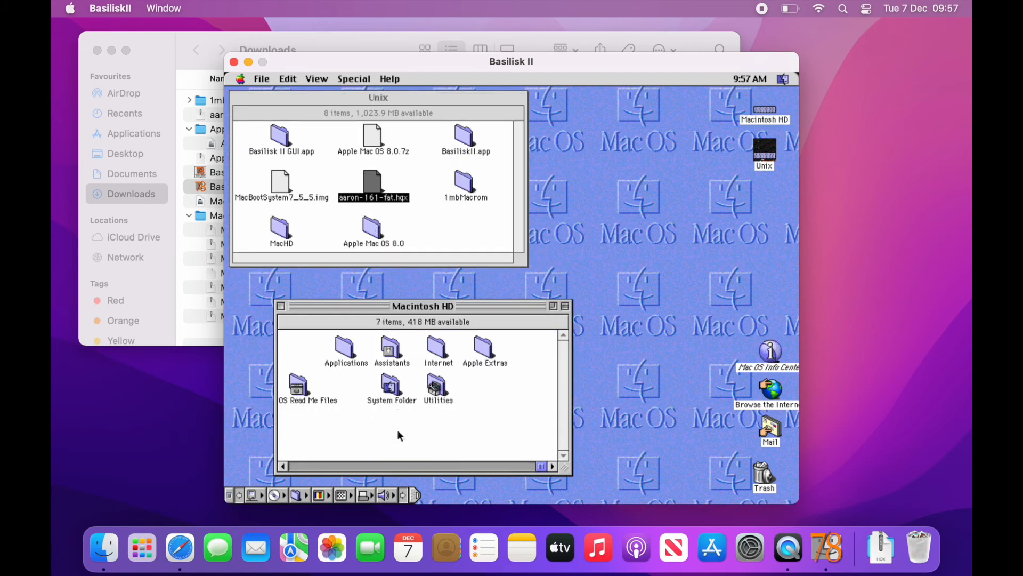
{"action": "double_click", "coordinate": [401, 433]}
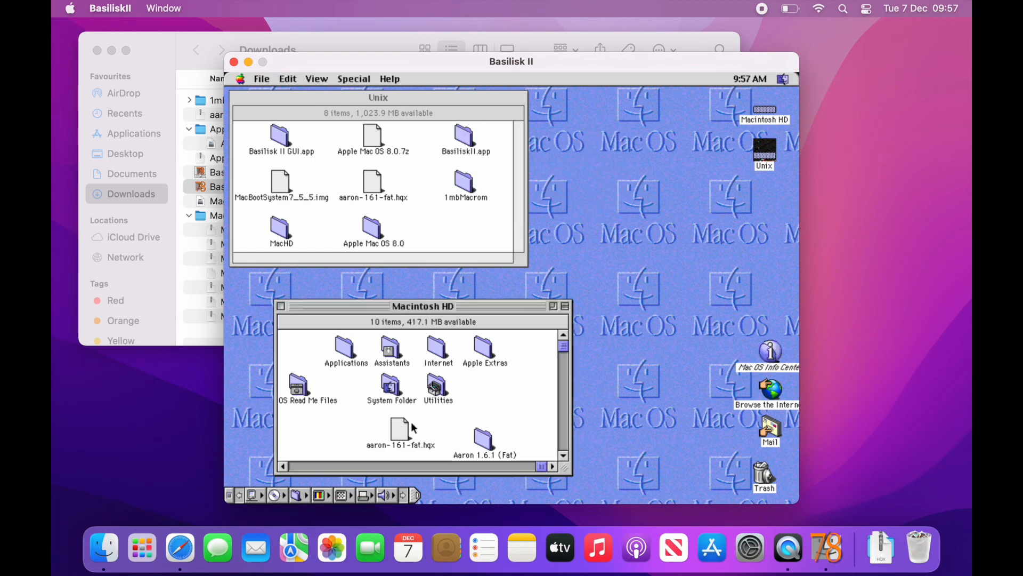
{"action": "double_click", "coordinate": [486, 443]}
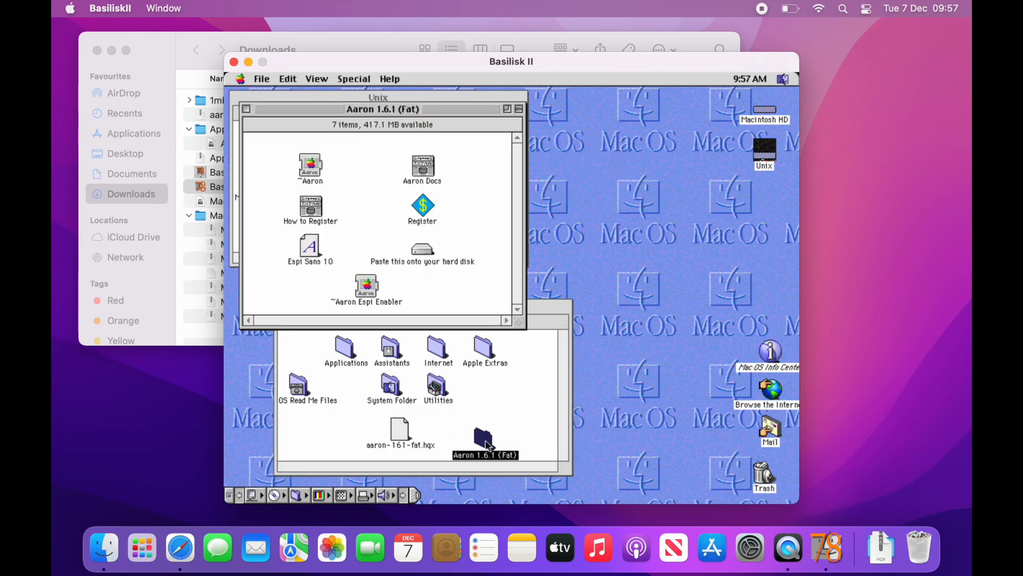
Copy the icon of the "Paste this onto your hard disk" folder from its info window
{"action": "left_click", "coordinate": [424, 248]}
{"action": "left_click", "coordinate": [261, 79]}
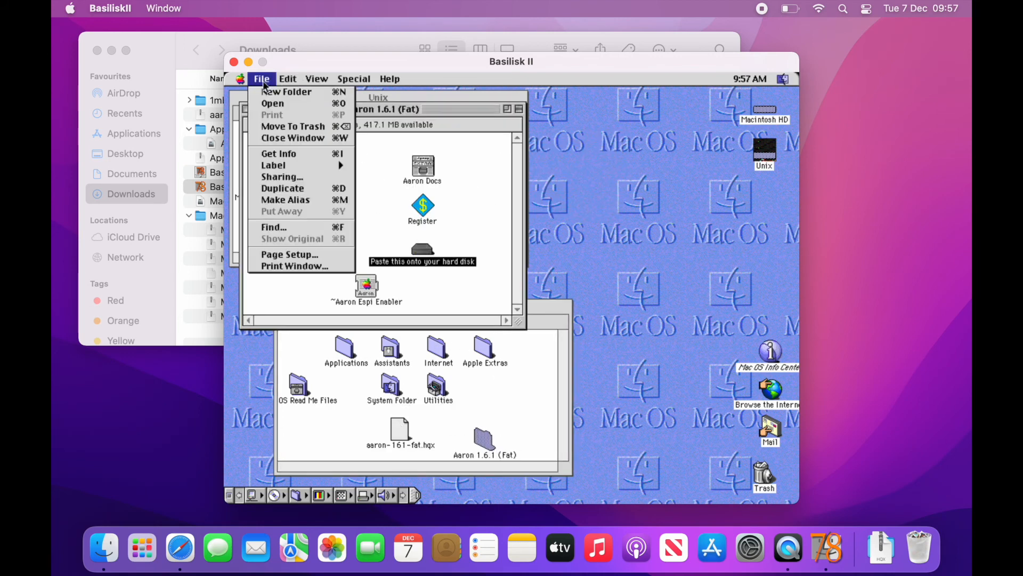
{"action": "left_click", "coordinate": [272, 156]}
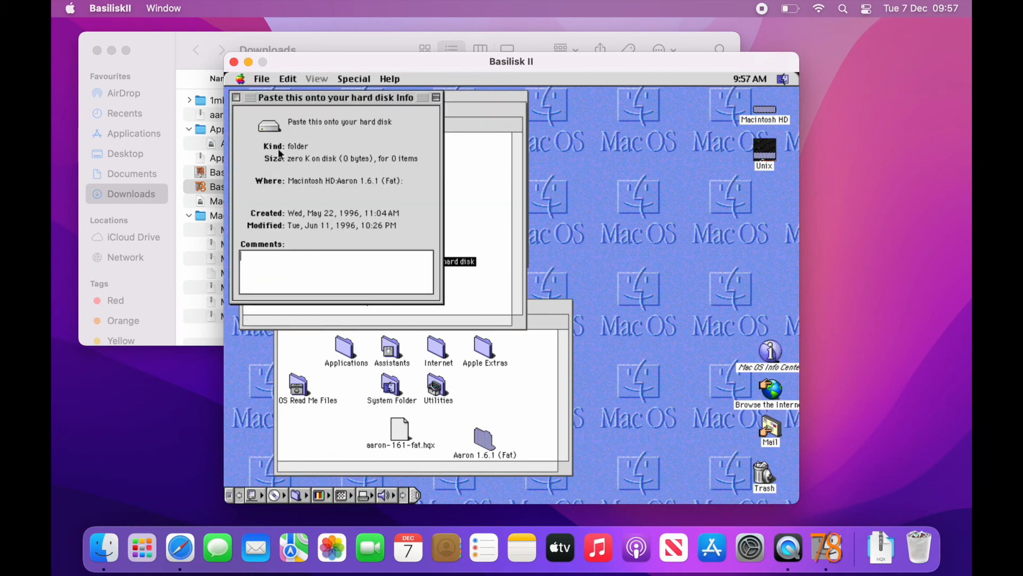
{"action": "left_click", "coordinate": [288, 79]}
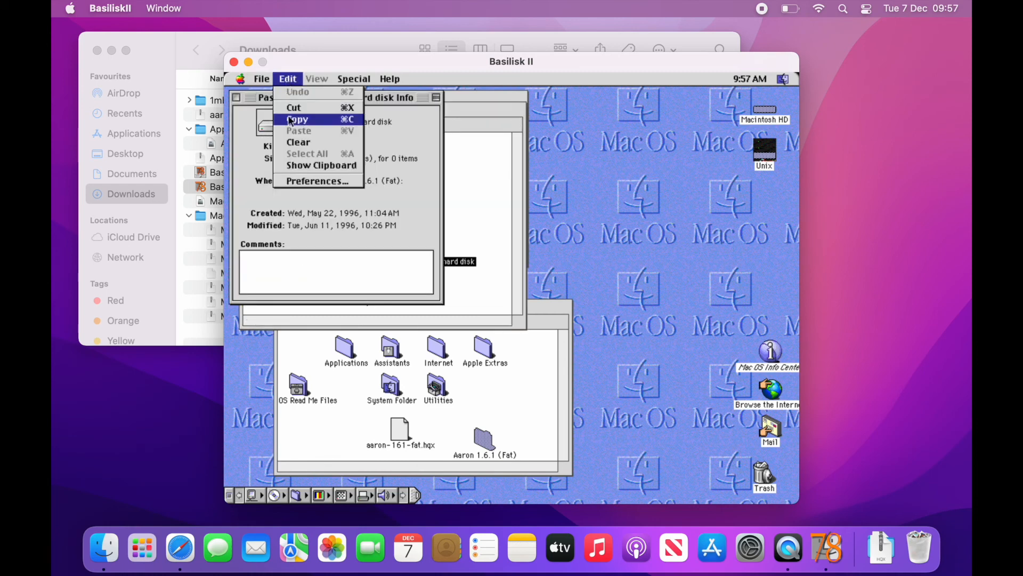
{"action": "left_click", "coordinate": [269, 117]}
{"action": "left_click", "coordinate": [236, 98]}
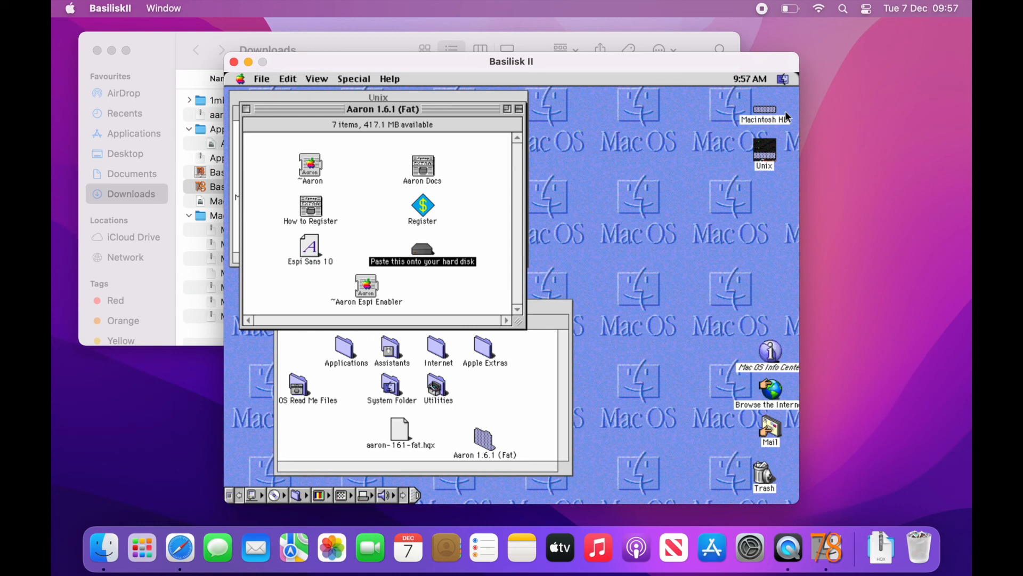
Paste the copied icon onto Macintosh HD in its info window and close that window
{"action": "left_click", "coordinate": [765, 110]}
{"action": "left_click", "coordinate": [261, 79]}
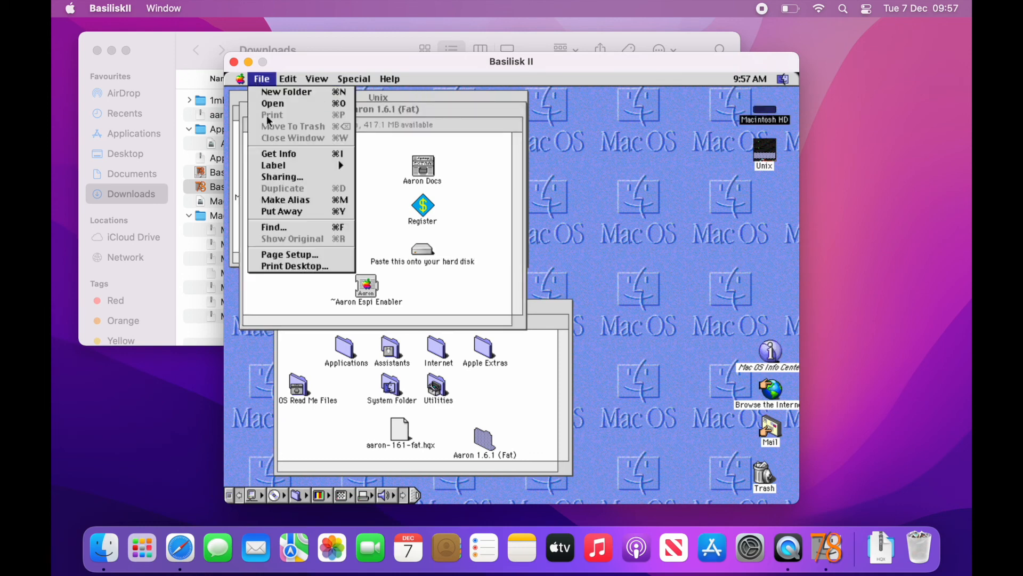
{"action": "left_click", "coordinate": [278, 157]}
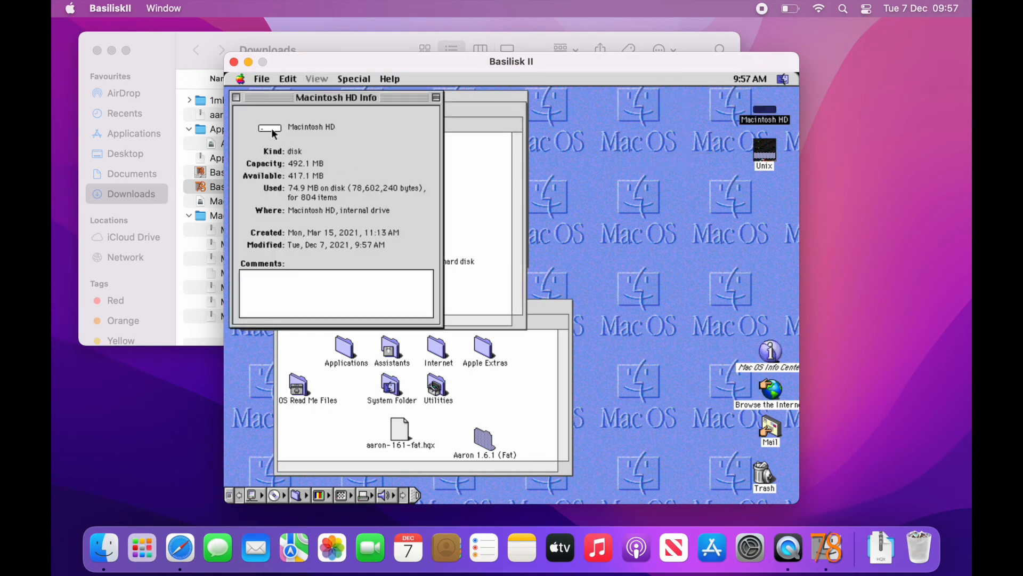
{"action": "left_click", "coordinate": [287, 80]}
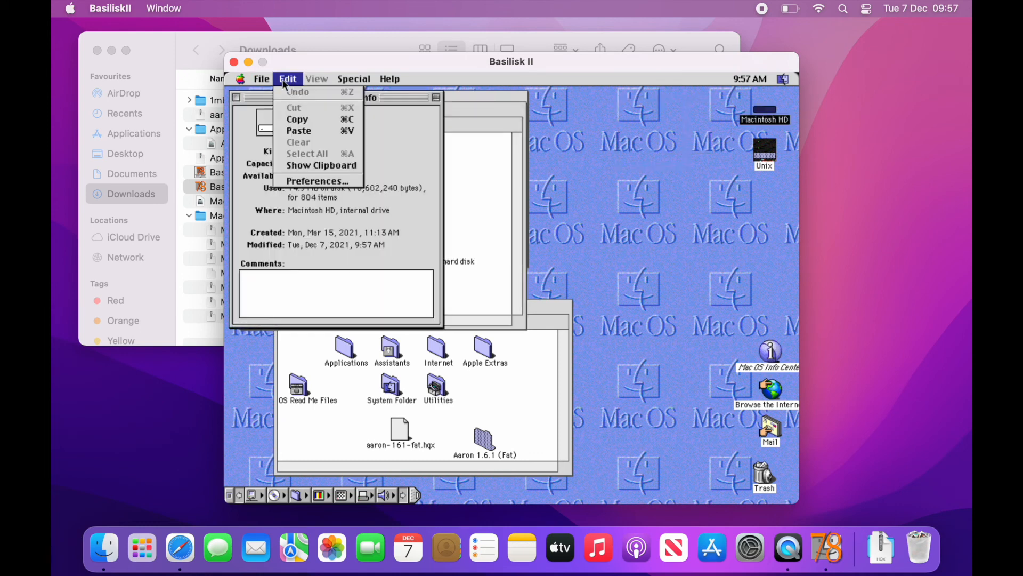
{"action": "left_click", "coordinate": [292, 136]}
{"action": "left_click", "coordinate": [236, 98]}
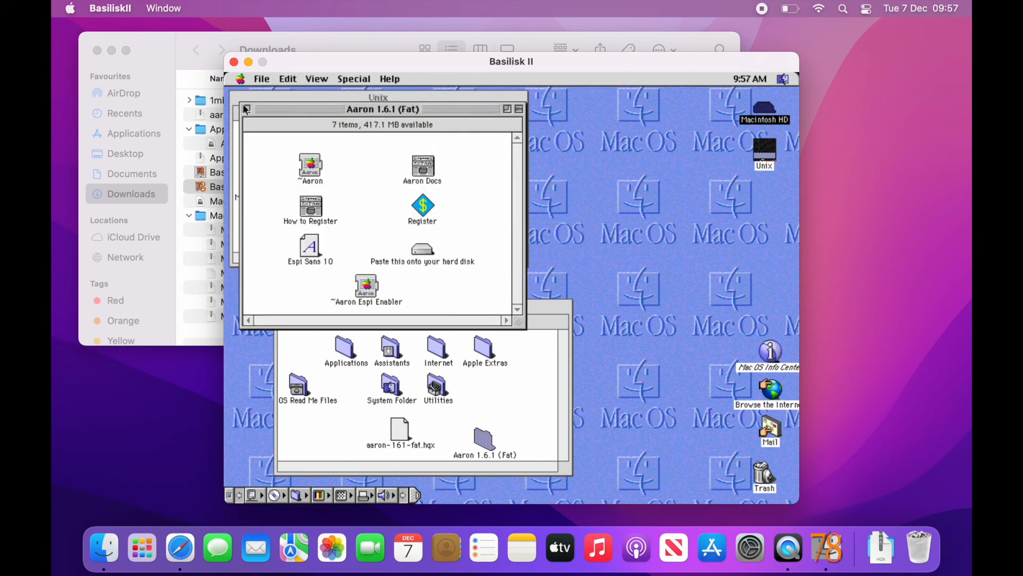
Close the Aaron 1.6.1 (Fat), Unix and Macintosh HD windows
{"action": "left_click", "coordinate": [246, 109]}
{"action": "left_click", "coordinate": [237, 98]}
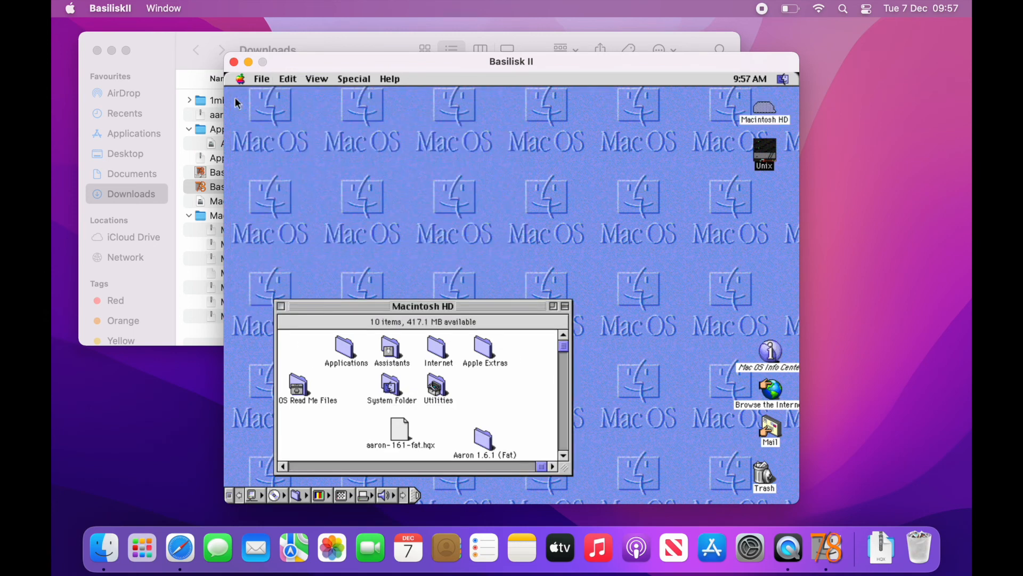
{"action": "left_click", "coordinate": [282, 307]}
Move the Mac OS Info Center, Browse the Internet and Mail icons beneath the Unix volume and clean up the desktop
{"action": "left_click_drag", "start_coordinate": [703, 336], "coordinate": [760, 251]}
{"action": "left_click", "coordinate": [766, 472]}
{"action": "left_click_drag", "start_coordinate": [763, 466], "coordinate": [765, 466]}
{"action": "left_click", "coordinate": [551, 289]}
{"action": "left_click", "coordinate": [325, 83]}
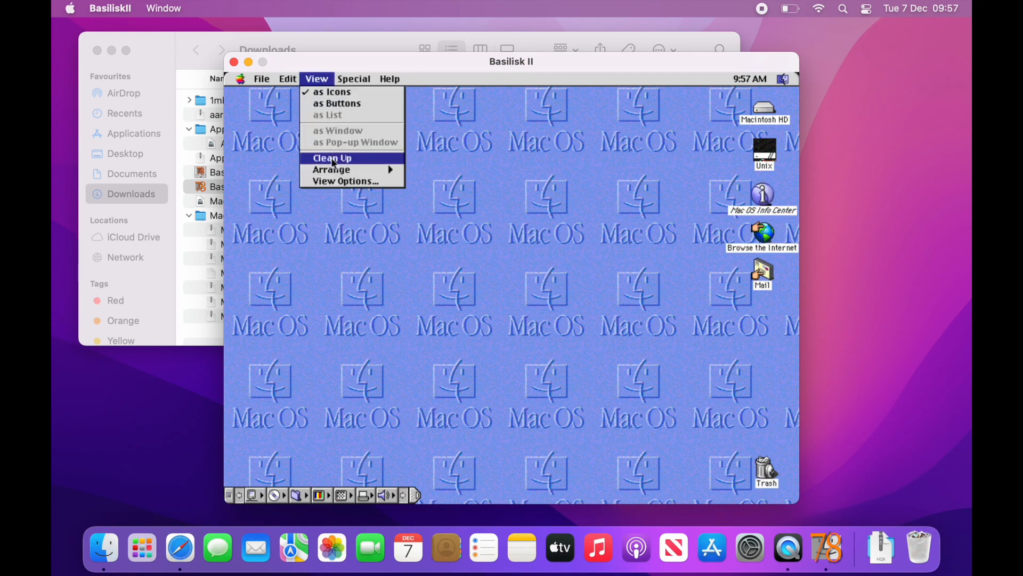
{"action": "left_click", "coordinate": [335, 182]}
{"action": "left_click", "coordinate": [482, 208]}
{"action": "left_click", "coordinate": [568, 292]}
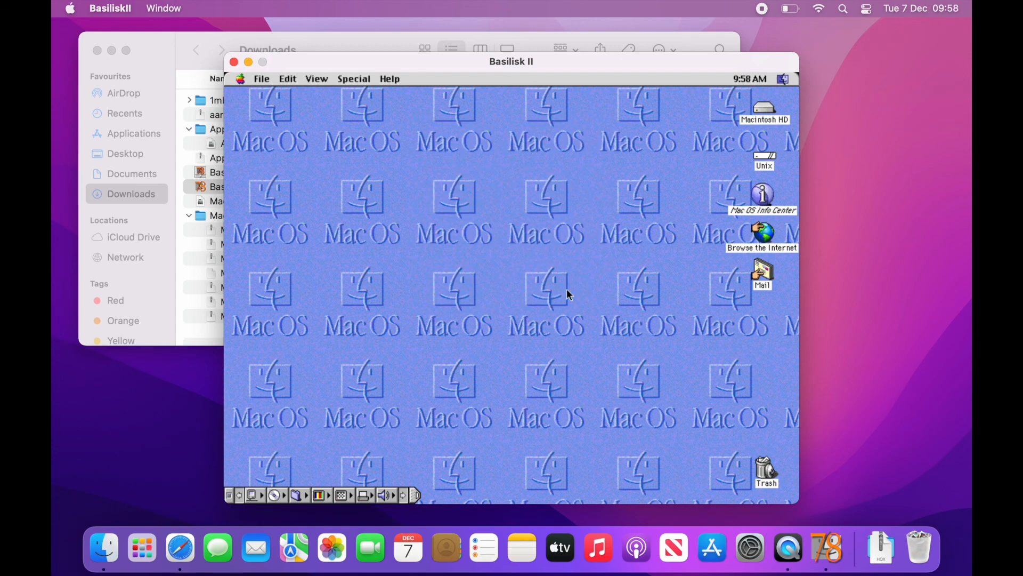
{"action": "left_click", "coordinate": [332, 82]}
{"action": "left_click", "coordinate": [342, 159]}
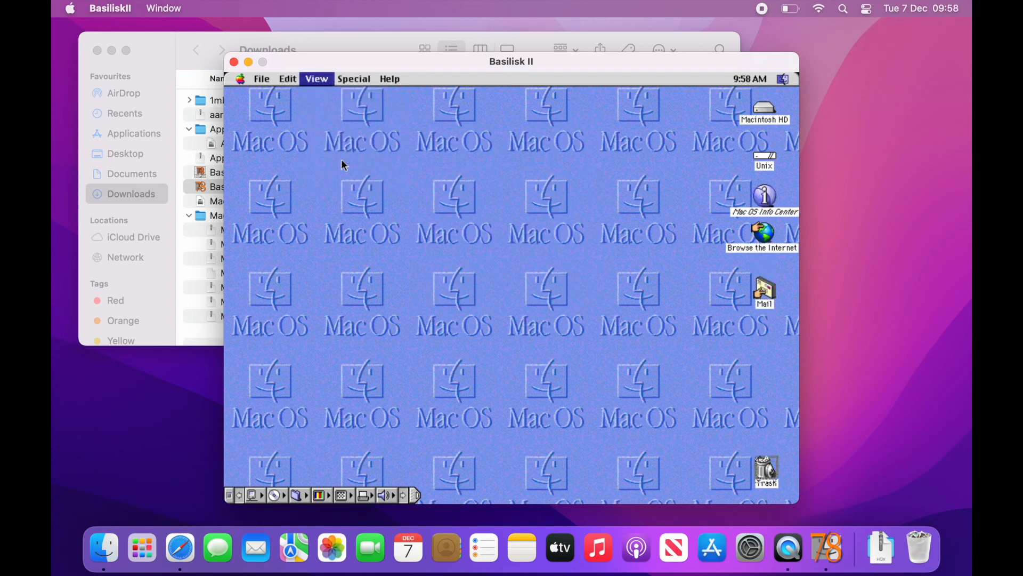
Check the About This Computer information and shut down the emulated Mac
{"action": "left_click", "coordinate": [240, 79]}
{"action": "left_click", "coordinate": [262, 92]}
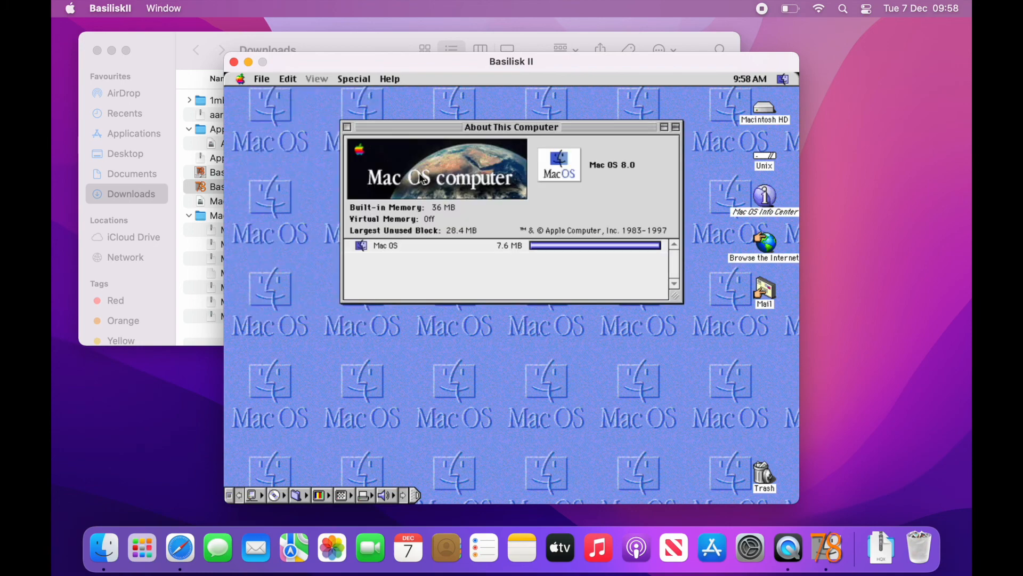
{"action": "left_click_drag", "start_coordinate": [523, 130], "coordinate": [515, 133]}
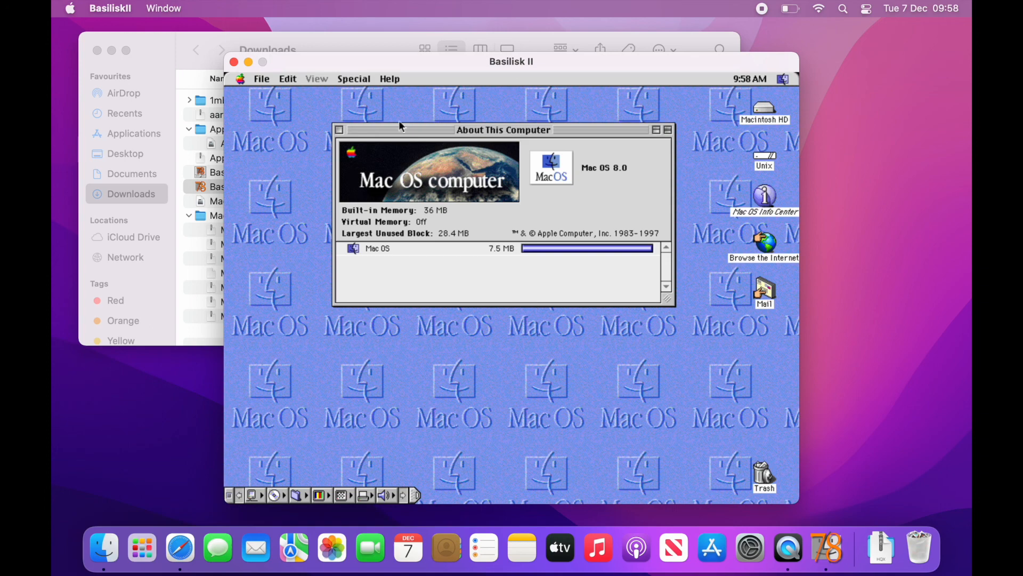
{"action": "left_click", "coordinate": [354, 79]}
{"action": "left_click", "coordinate": [369, 147]}
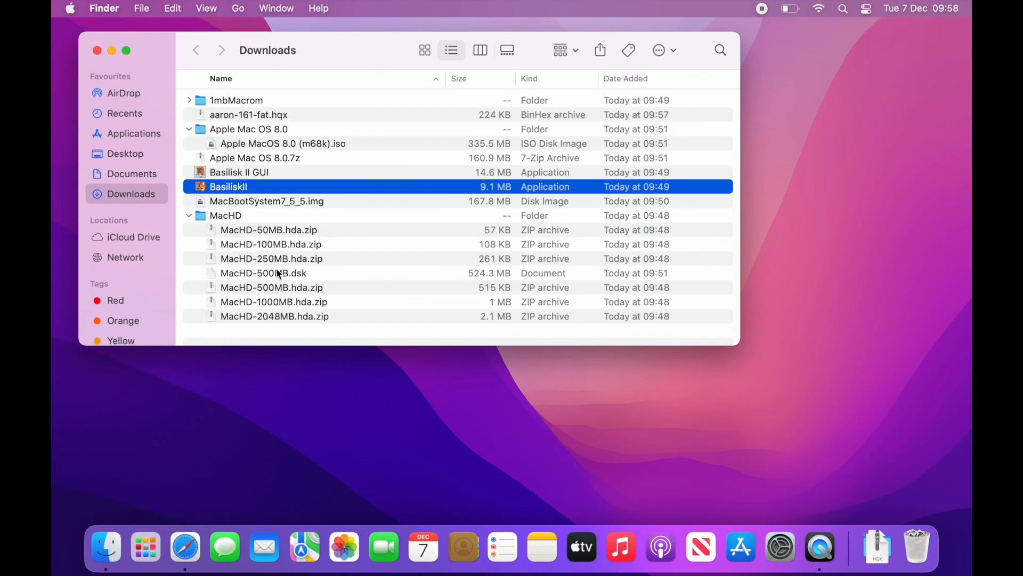
Rename MacHD-500MB.dsk in the MacHD folder to MacHD-500MB.hda
{"action": "left_click", "coordinate": [279, 274]}
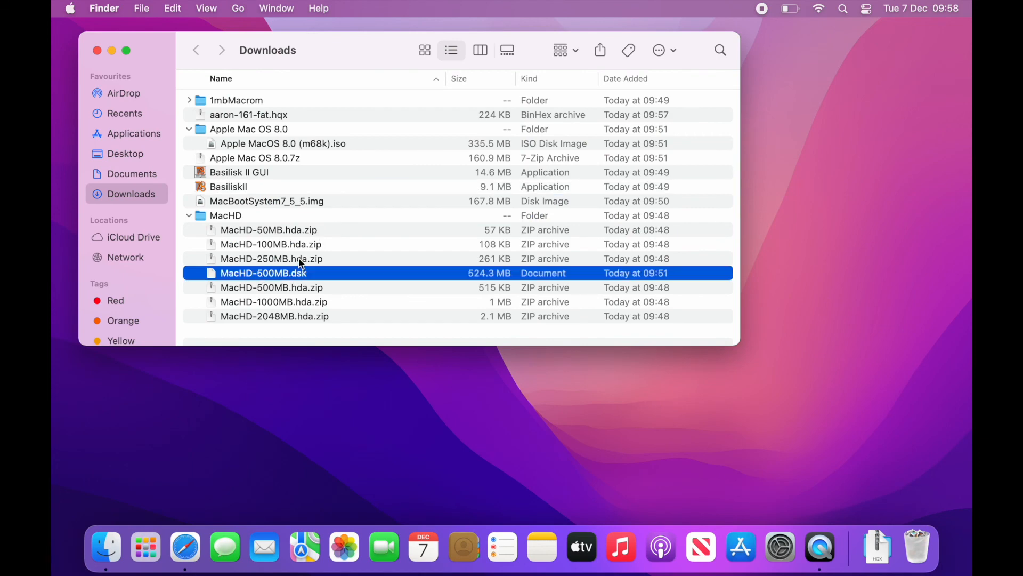
{"action": "left_click", "coordinate": [297, 274]}
{"action": "left_click", "coordinate": [306, 274]}
{"action": "key", "text": "BackSpace"}
{"action": "key", "text": "BackSpace"}
{"action": "key", "text": "BackSpace"}
{"action": "type", "text": "hda"}
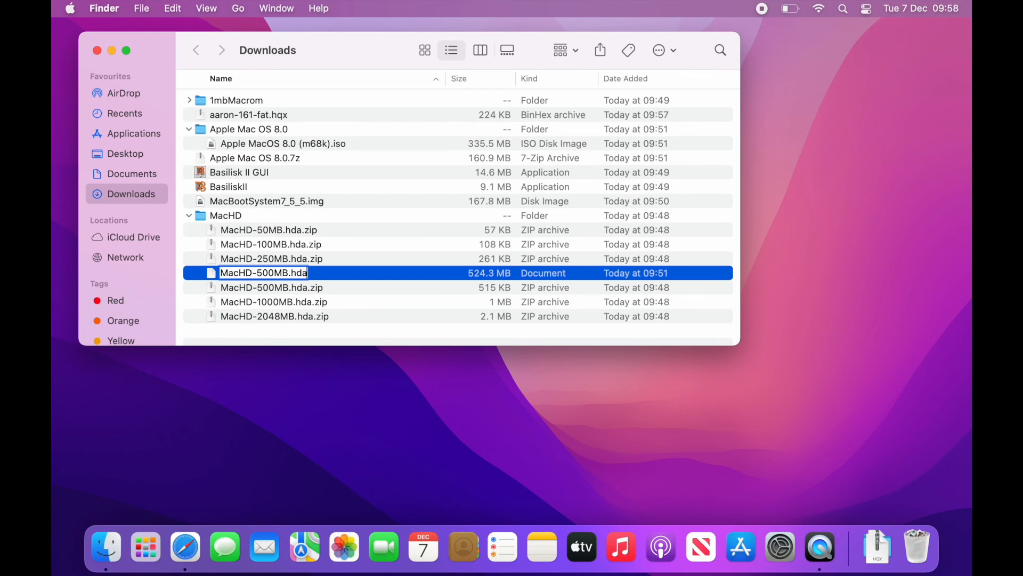
{"action": "key", "text": "Return"}
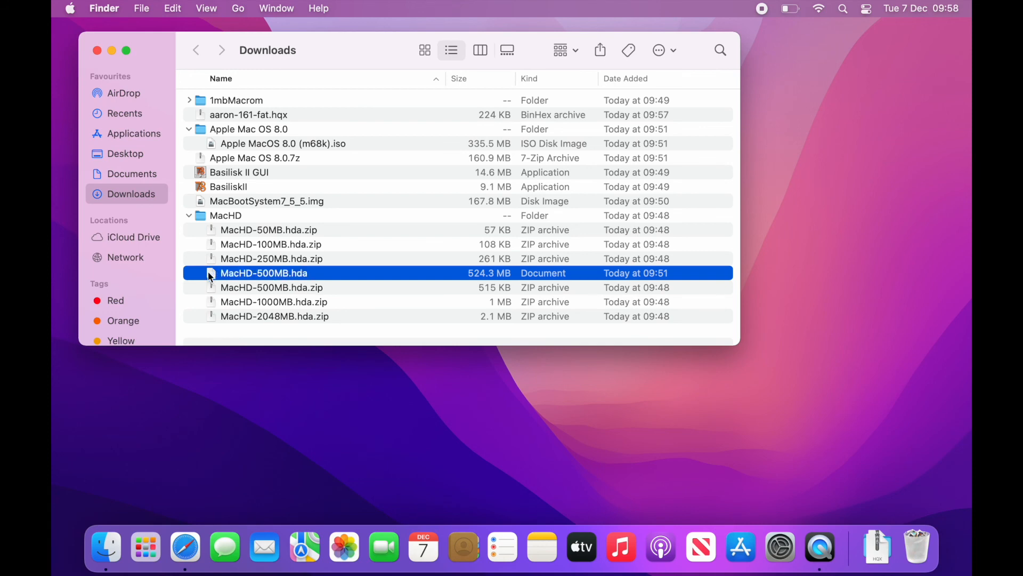